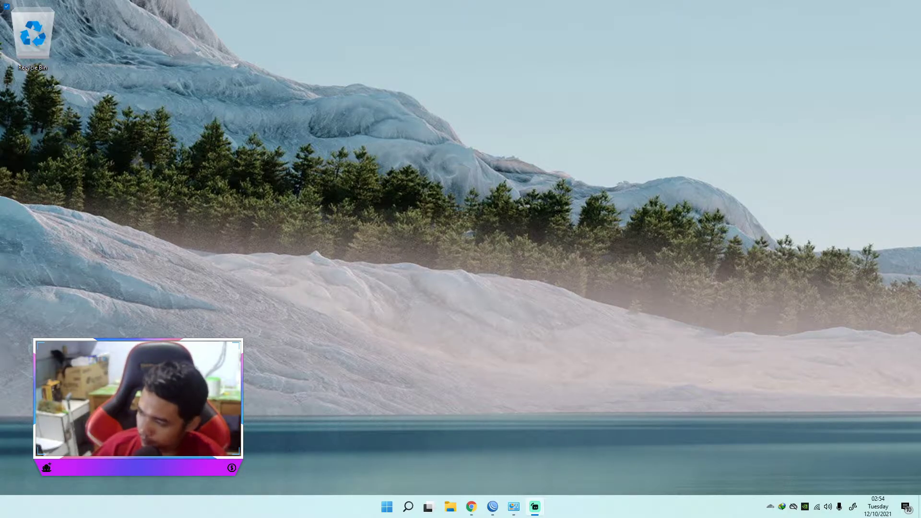
Step: Switch to WinBox and connect to the discovered MikroTik router using its MAC address instead of an IP address
{"action": "key", "text": "alt+Tab"}
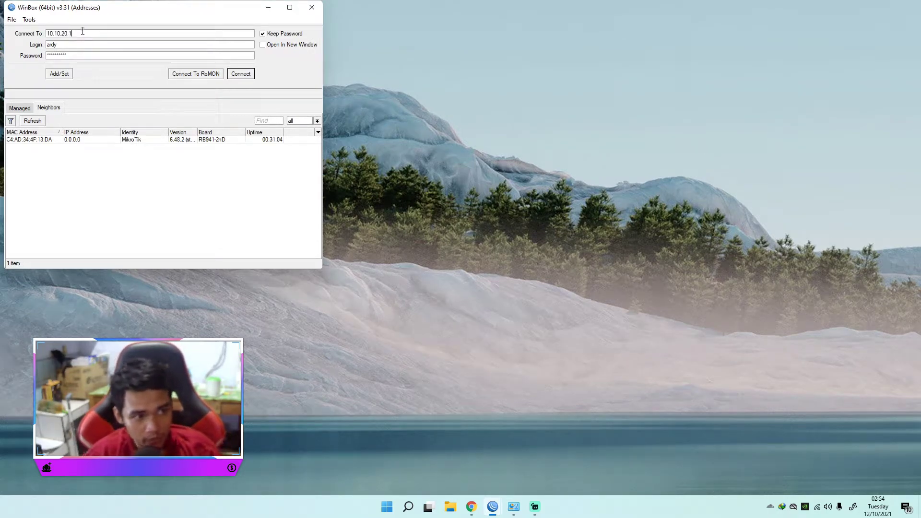
{"action": "key", "text": "BackSpace"}
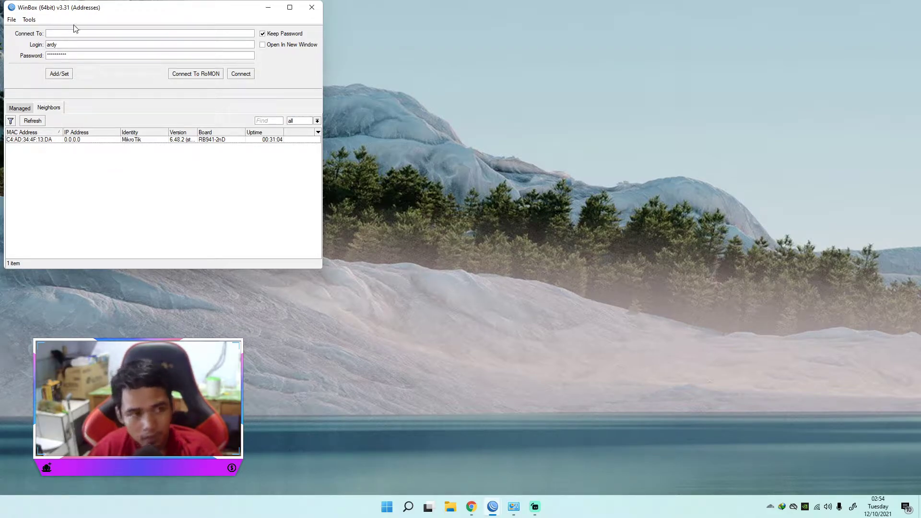
{"action": "left_click_drag", "start_coordinate": [169, 10], "coordinate": [398, 95]}
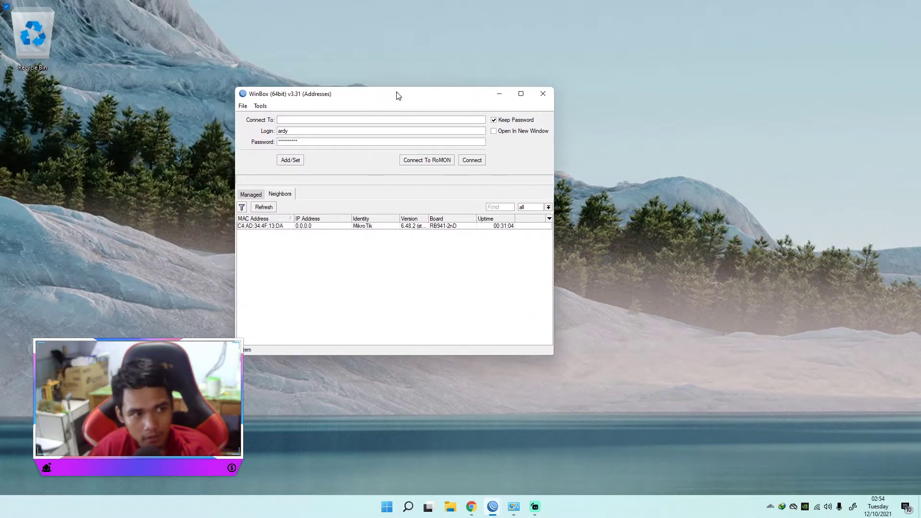
{"action": "left_click", "coordinate": [264, 226]}
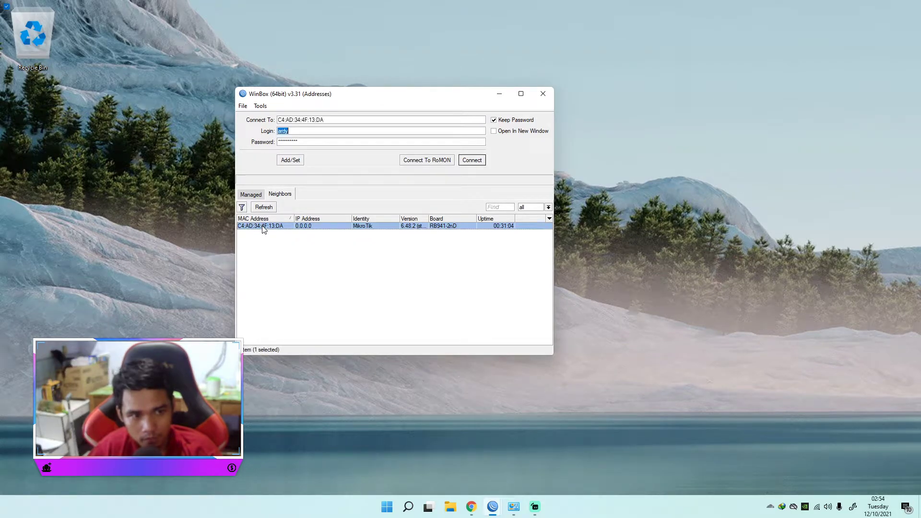
{"action": "left_click", "coordinate": [472, 160]}
{"action": "left_click", "coordinate": [474, 160]}
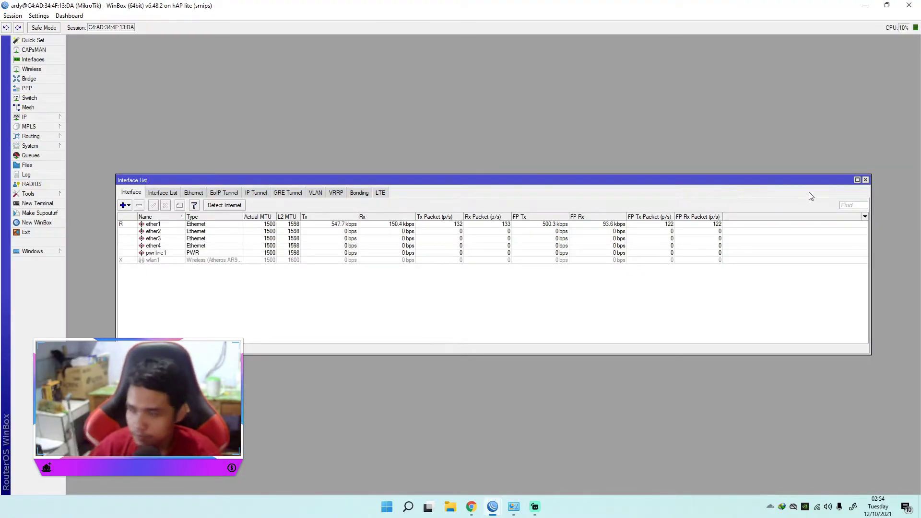
Step: Close the interface list, open a new terminal moved clear of the workspace centre, and ping 8.8.8.8
{"action": "left_click", "coordinate": [866, 179]}
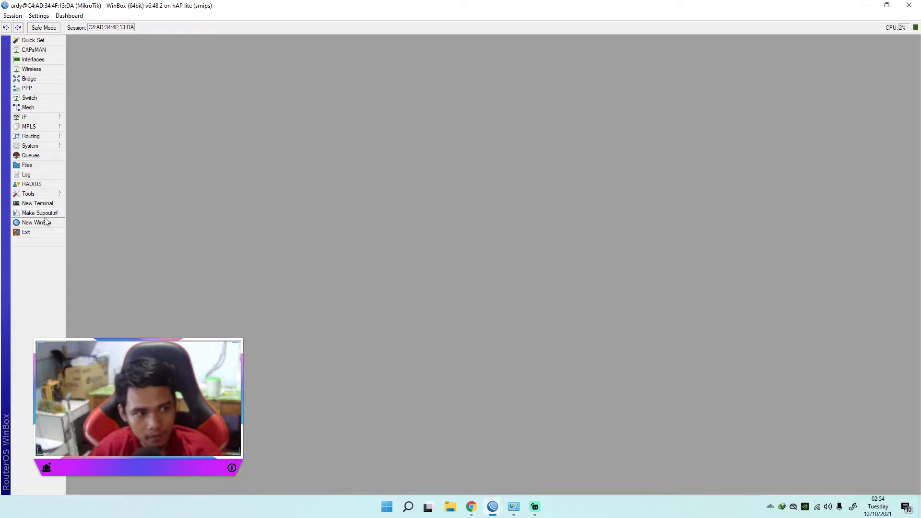
{"action": "left_click", "coordinate": [38, 204]}
{"action": "left_click_drag", "start_coordinate": [476, 178], "coordinate": [758, 51]}
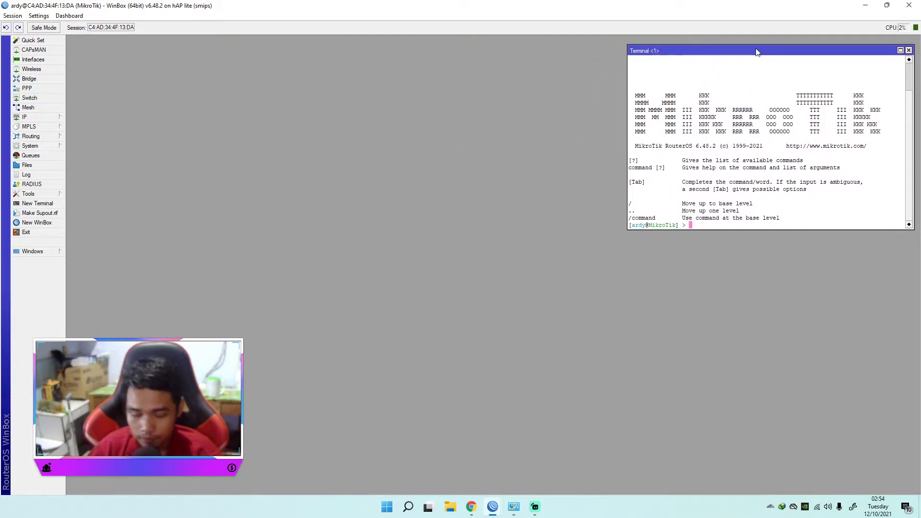
{"action": "type", "text": "ping 8.8.8.8"}
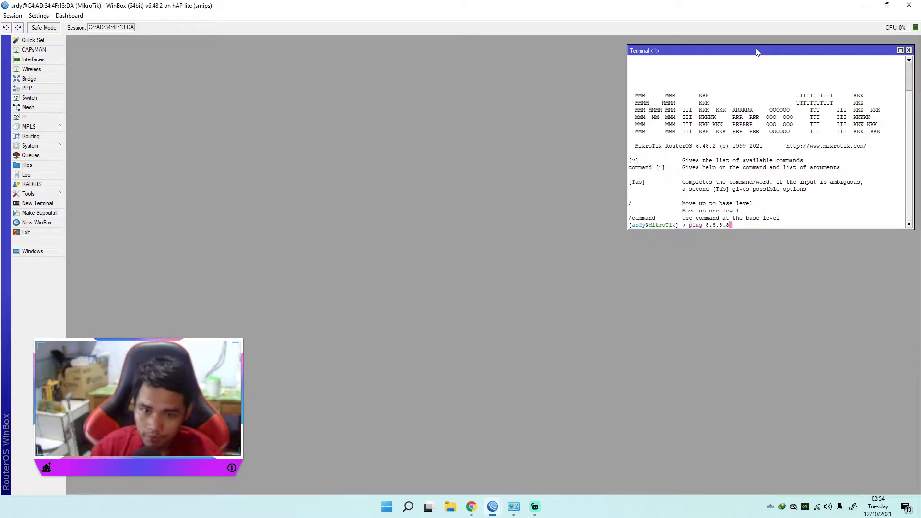
{"action": "key", "text": "Return"}
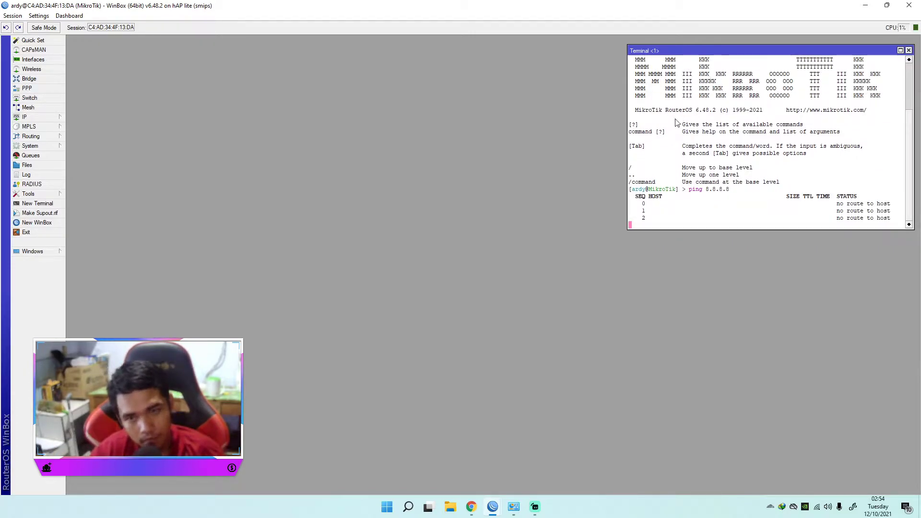
Step: Open the interface list, enlarge it, and arrange it with the terminal so both the interfaces and the ping output can be watched
{"action": "left_click", "coordinate": [33, 59]}
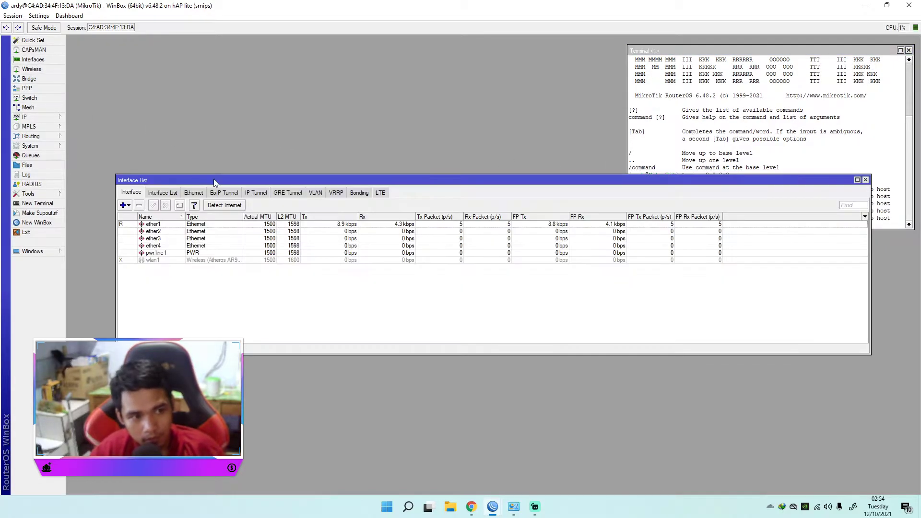
{"action": "left_click_drag", "start_coordinate": [214, 180], "coordinate": [214, 137]}
{"action": "left_click_drag", "start_coordinate": [326, 311], "coordinate": [323, 436]}
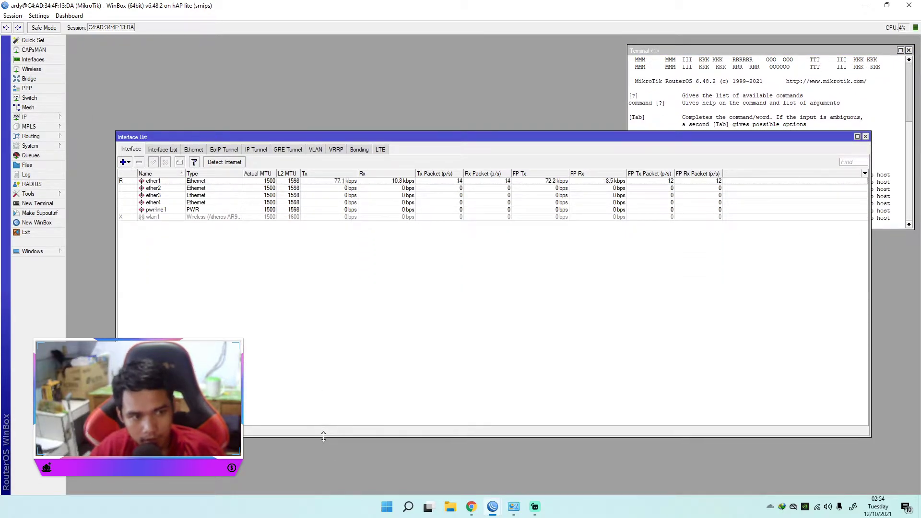
{"action": "left_click", "coordinate": [148, 182]}
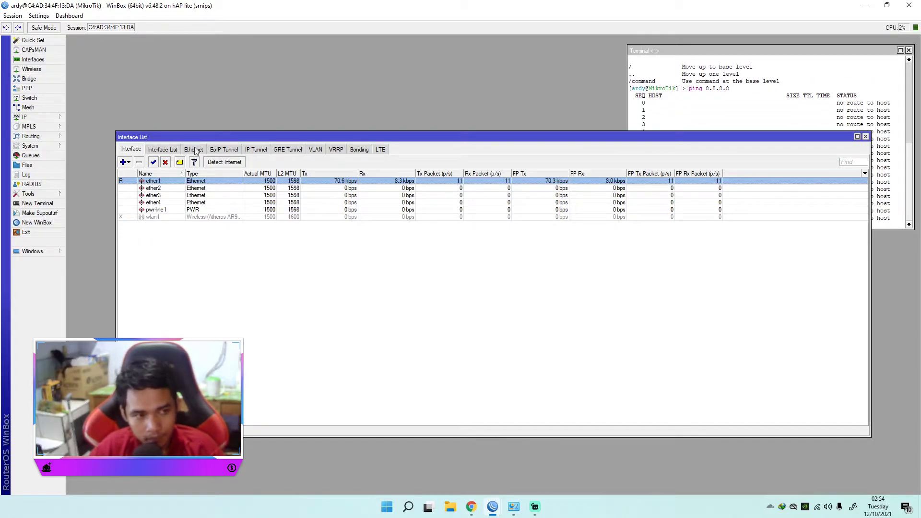
{"action": "left_click_drag", "start_coordinate": [200, 137], "coordinate": [163, 74]}
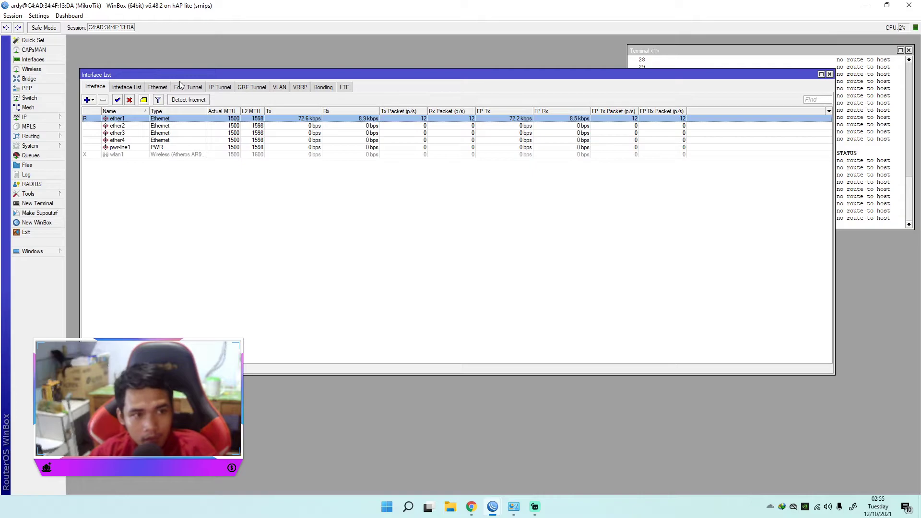
{"action": "left_click_drag", "start_coordinate": [185, 77], "coordinate": [183, 66]}
{"action": "left_click", "coordinate": [222, 229]}
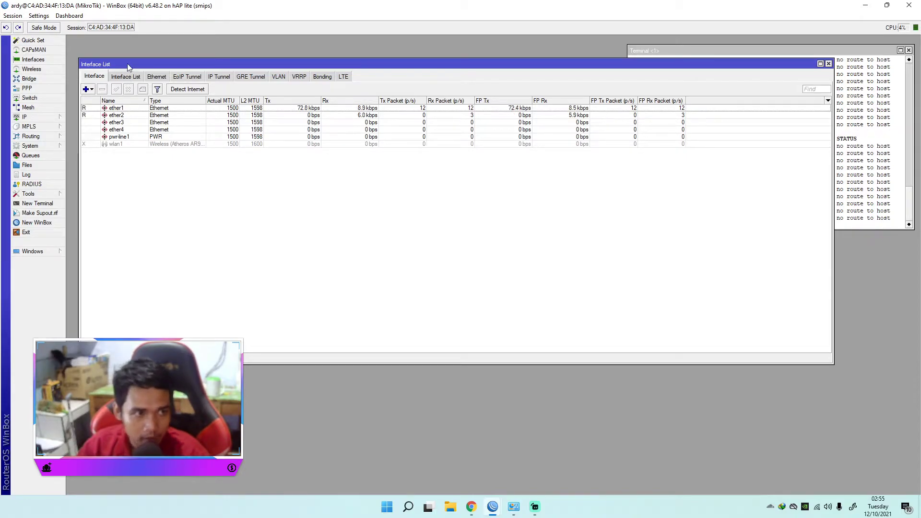
{"action": "left_click_drag", "start_coordinate": [127, 64], "coordinate": [121, 48]}
{"action": "left_click", "coordinate": [854, 50]}
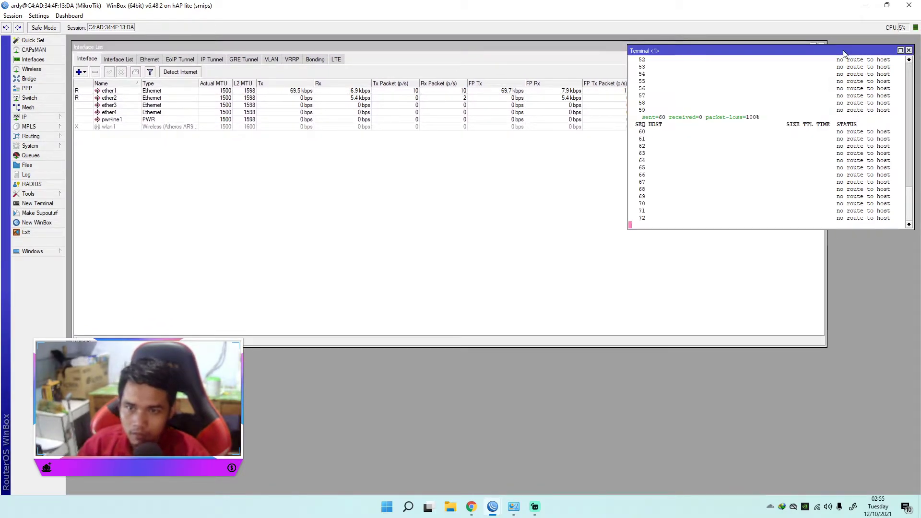
{"action": "left_click_drag", "start_coordinate": [820, 49], "coordinate": [798, 164]}
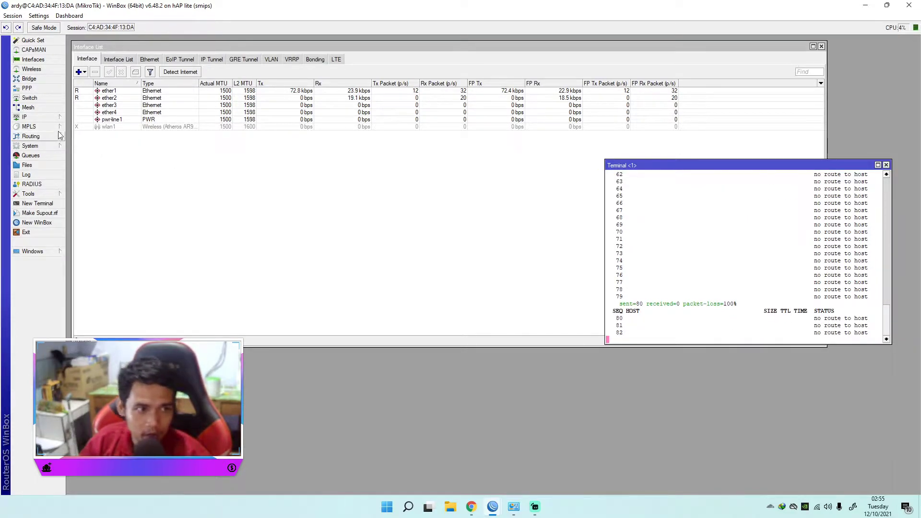
Step: Add a DHCP client on interface ether2 and widen the IP Address column to read its full address
{"action": "mouse_move", "coordinate": [36, 116]}
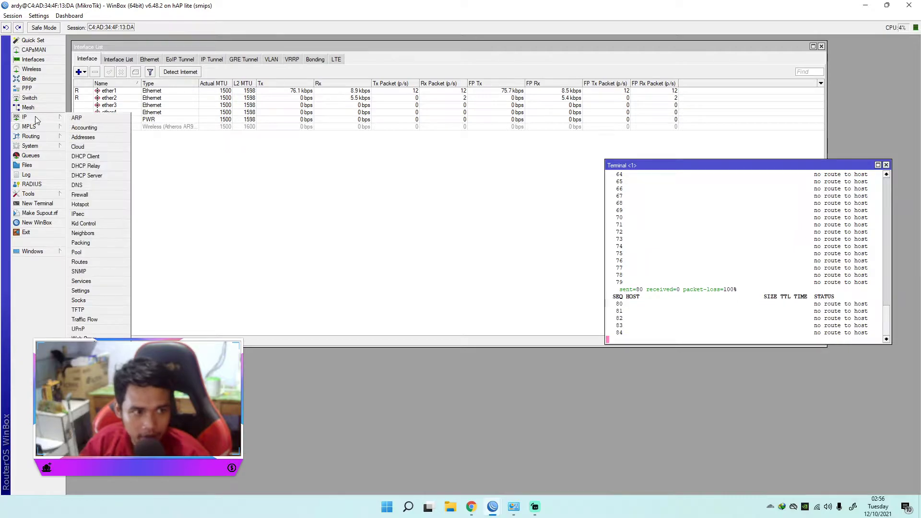
{"action": "left_click", "coordinate": [91, 157]}
{"action": "left_click_drag", "start_coordinate": [546, 177], "coordinate": [477, 163]}
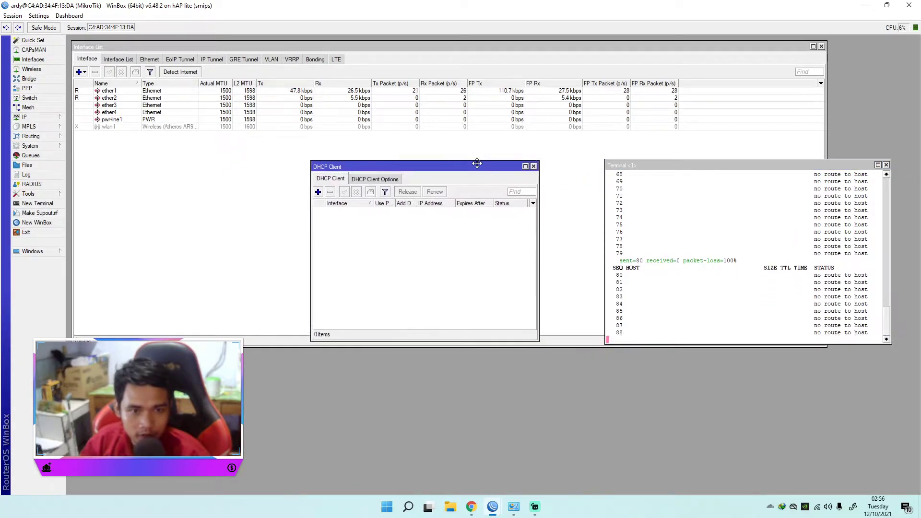
{"action": "left_click", "coordinate": [317, 192]}
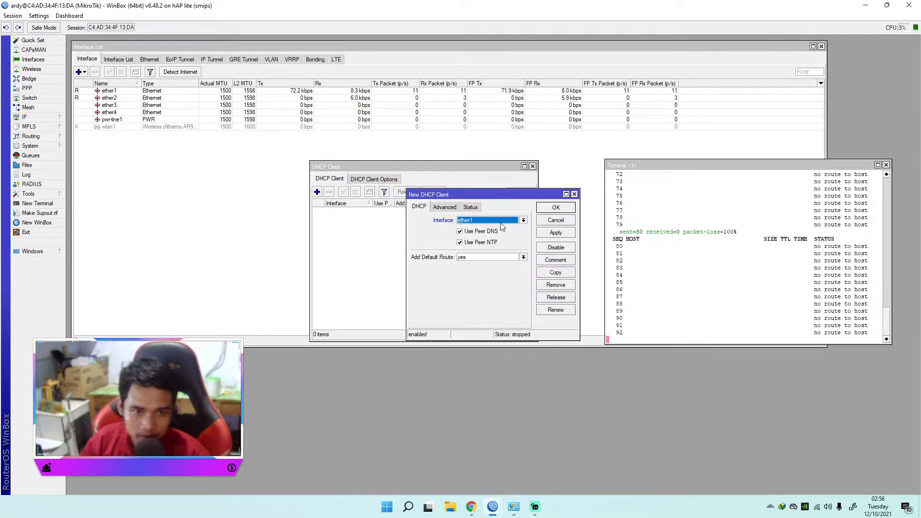
{"action": "left_click", "coordinate": [524, 221]}
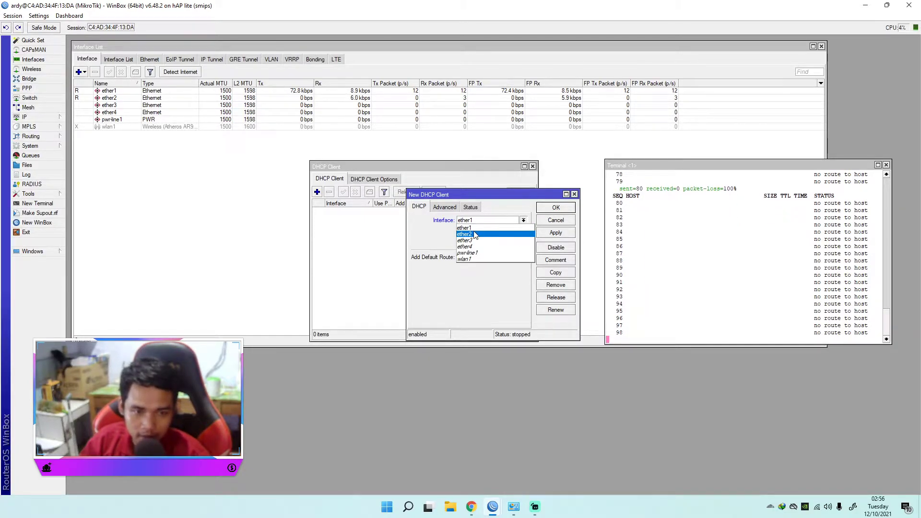
{"action": "left_click", "coordinate": [475, 234]}
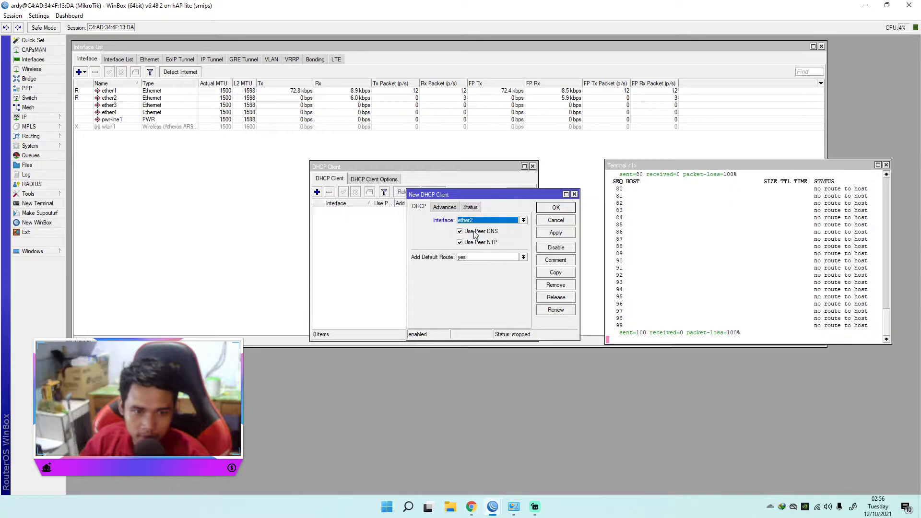
{"action": "left_click", "coordinate": [554, 234]}
{"action": "left_click", "coordinate": [555, 207]}
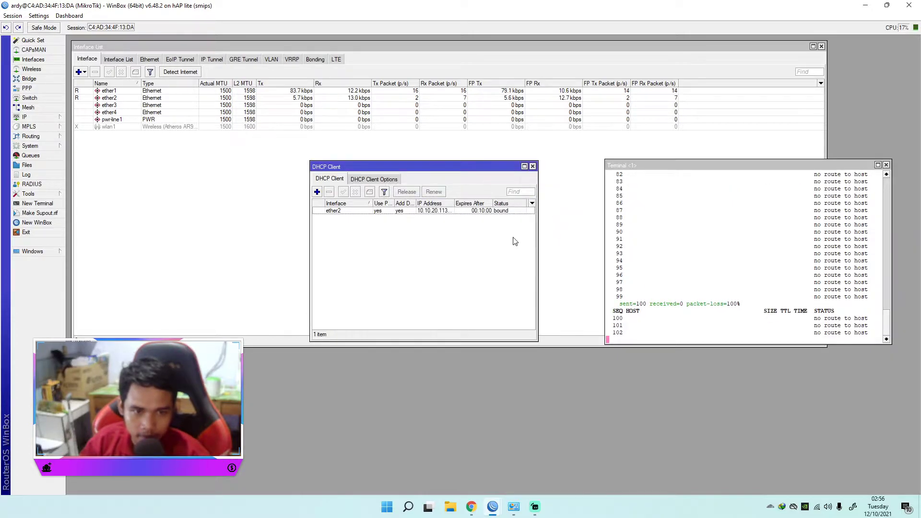
{"action": "left_click_drag", "start_coordinate": [454, 204], "coordinate": [465, 204]}
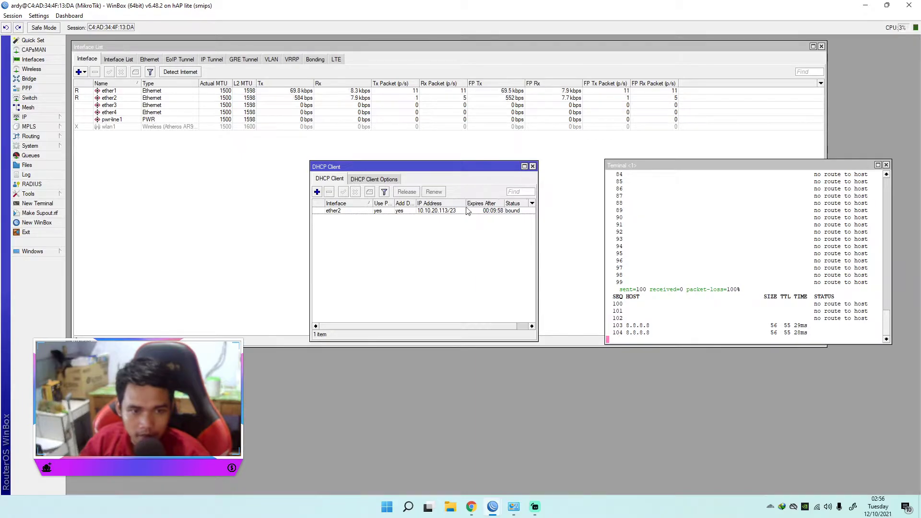
{"action": "left_click", "coordinate": [444, 211]}
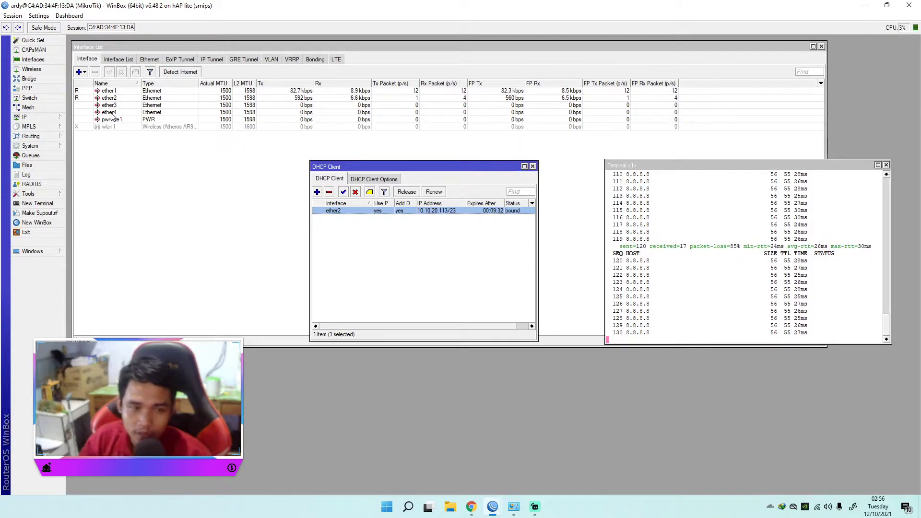
Step: Create a new firewall NAT rule in the srcnat chain with ether2 as the out interface
{"action": "left_click", "coordinate": [24, 117]}
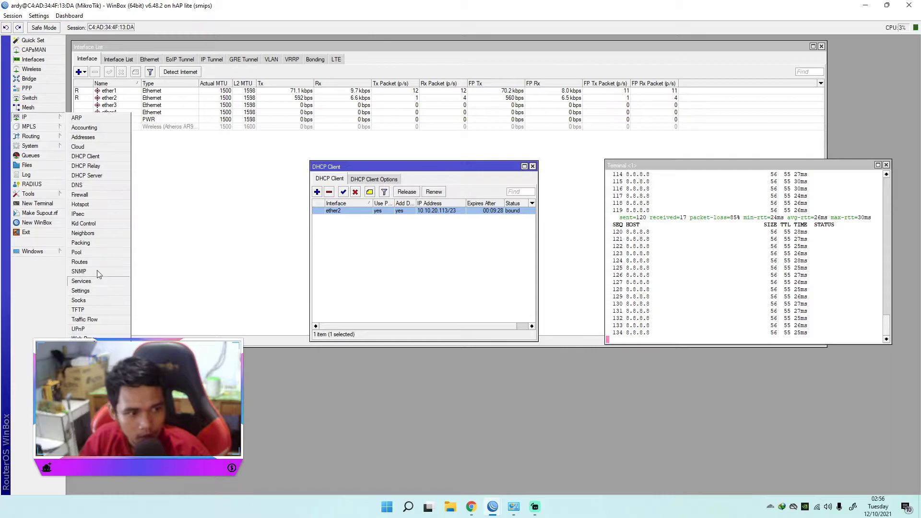
{"action": "left_click", "coordinate": [91, 197]}
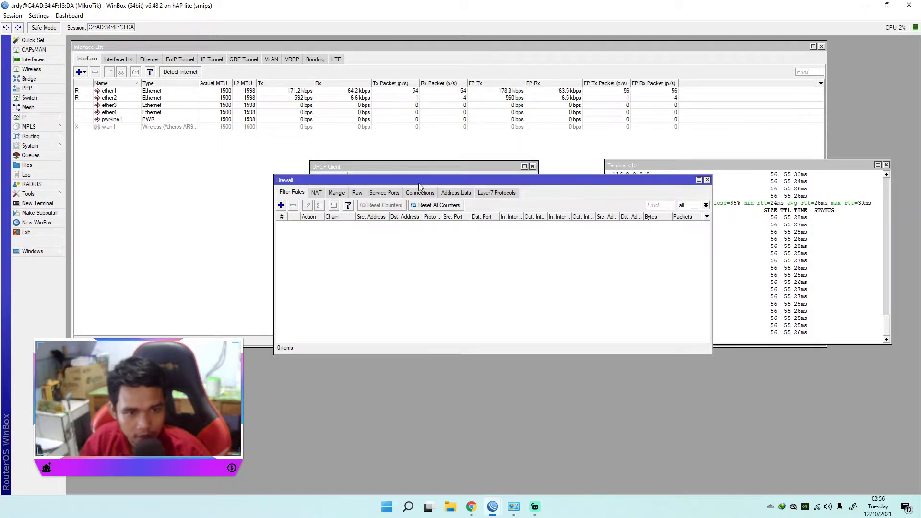
{"action": "left_click_drag", "start_coordinate": [419, 183], "coordinate": [317, 242]}
{"action": "left_click", "coordinate": [217, 258]}
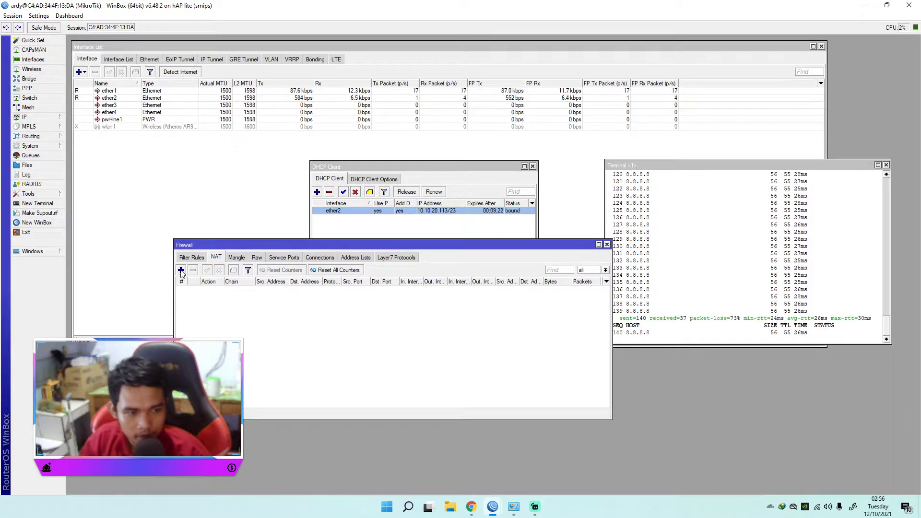
{"action": "left_click", "coordinate": [180, 271]}
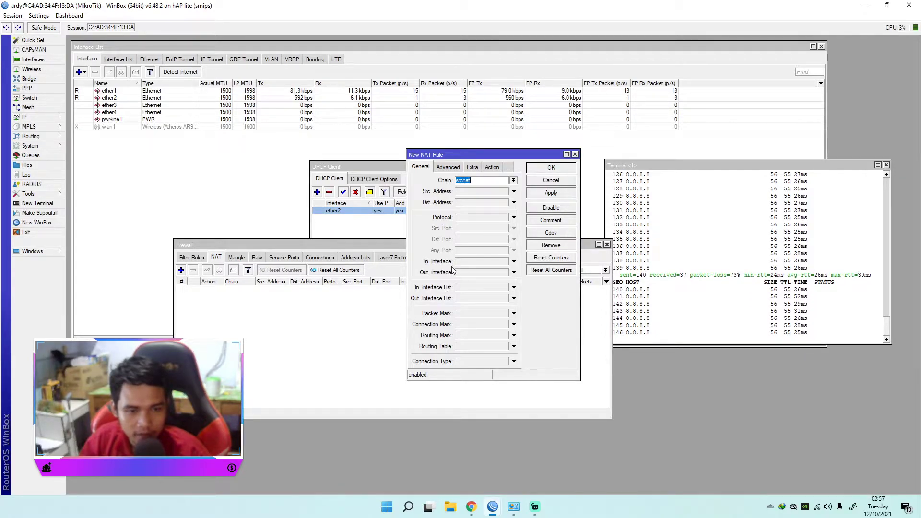
{"action": "left_click", "coordinate": [514, 272]}
{"action": "left_click", "coordinate": [507, 272]}
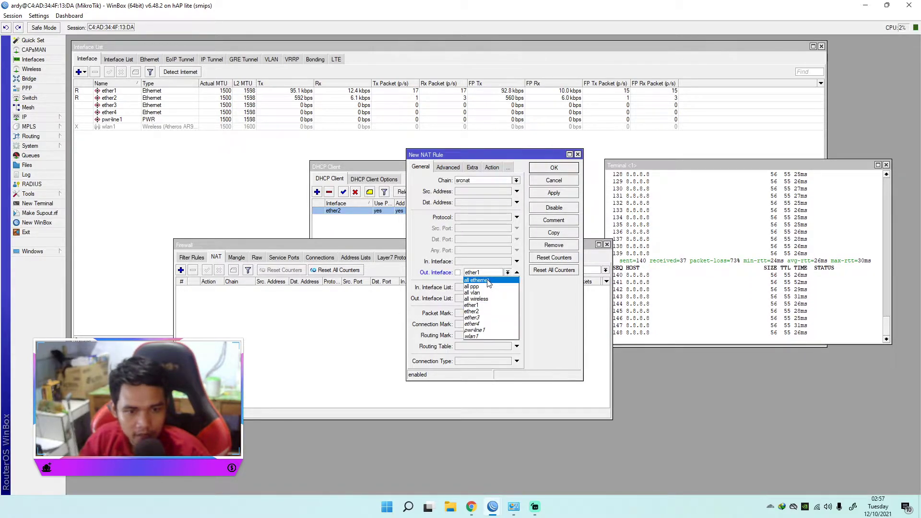
{"action": "left_click", "coordinate": [481, 312]}
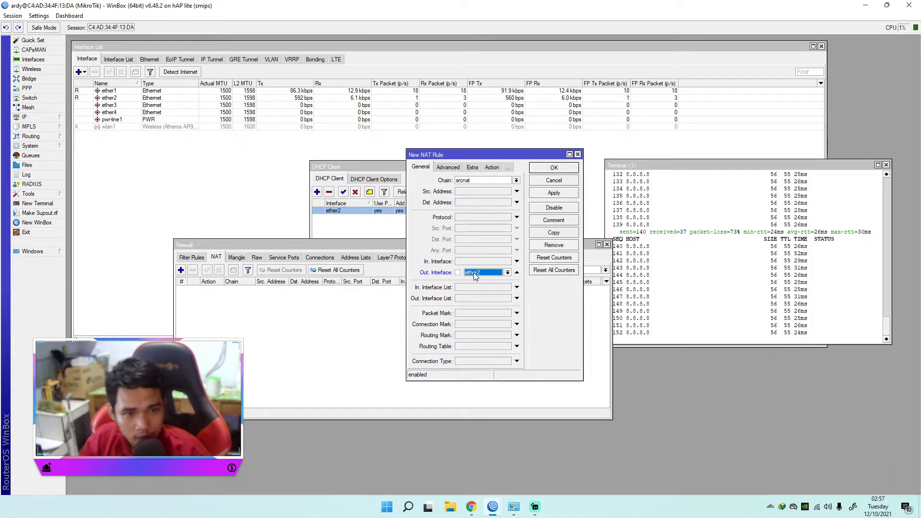
Step: Set the new NAT rule's action to masquerade and save the rule
{"action": "left_click", "coordinate": [492, 168]}
{"action": "left_click", "coordinate": [517, 180]}
{"action": "left_click", "coordinate": [468, 226]}
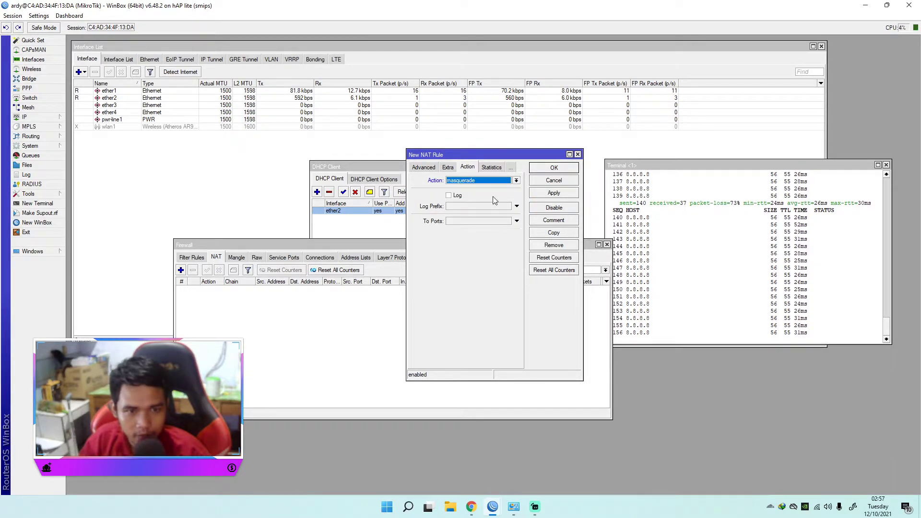
{"action": "left_click", "coordinate": [554, 193]}
{"action": "left_click", "coordinate": [554, 168]}
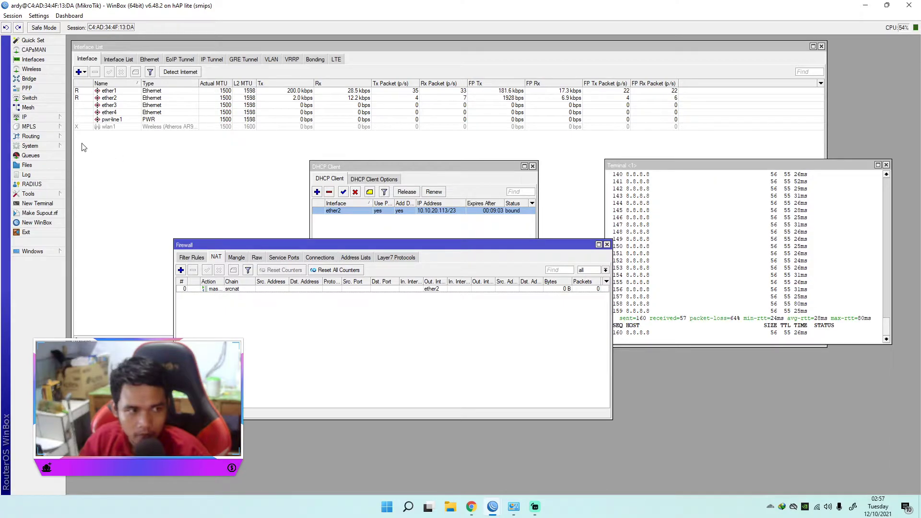
Step: Allow remote requests in the router's DNS settings and save the change
{"action": "left_click", "coordinate": [34, 118]}
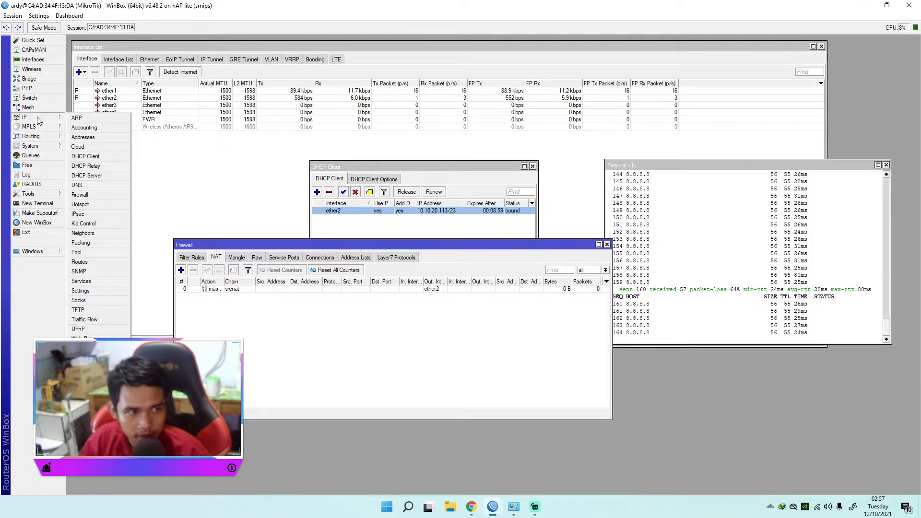
{"action": "left_click", "coordinate": [91, 185]}
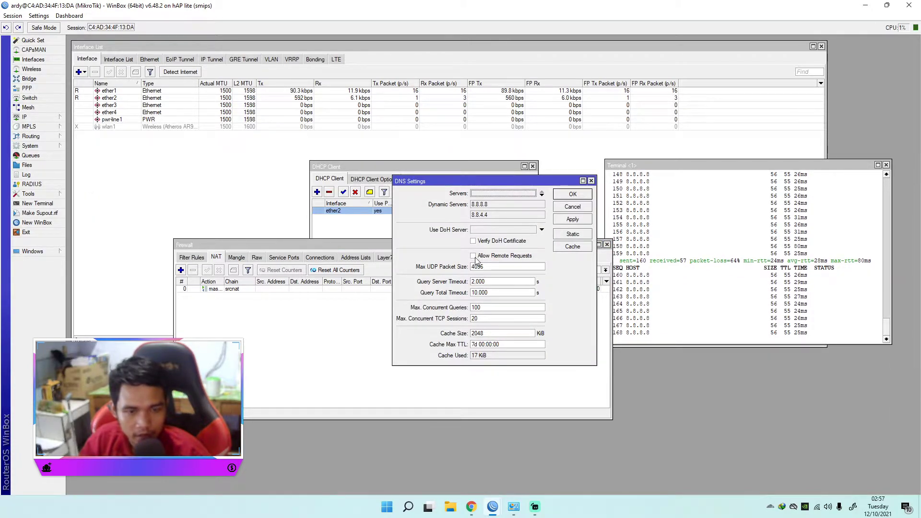
{"action": "left_click", "coordinate": [474, 256]}
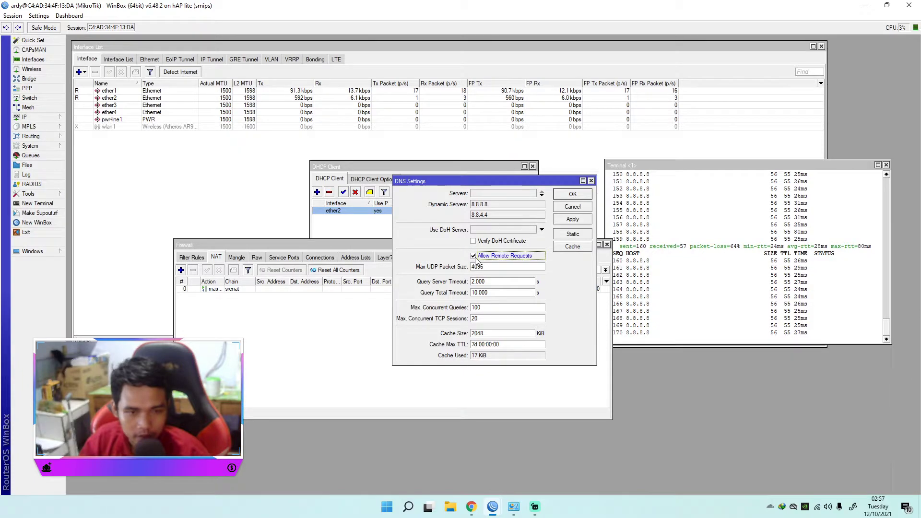
{"action": "left_click", "coordinate": [573, 219]}
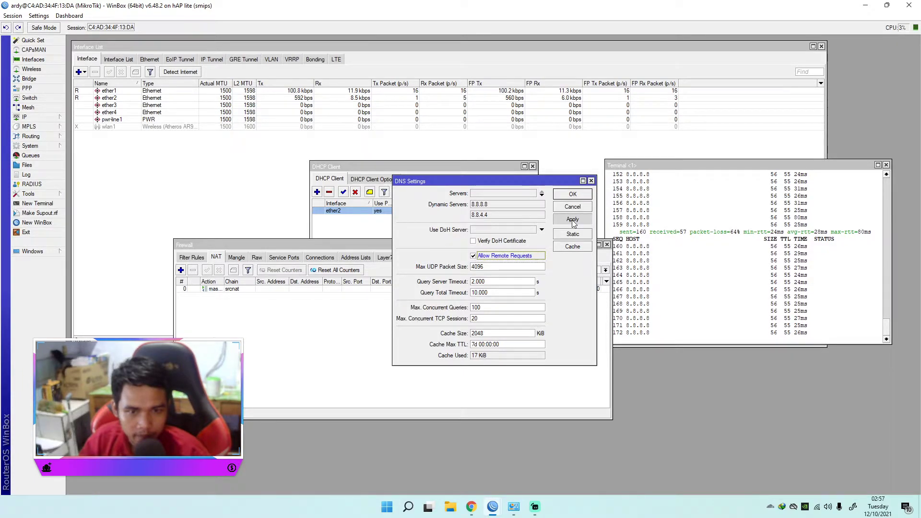
{"action": "left_click", "coordinate": [574, 196]}
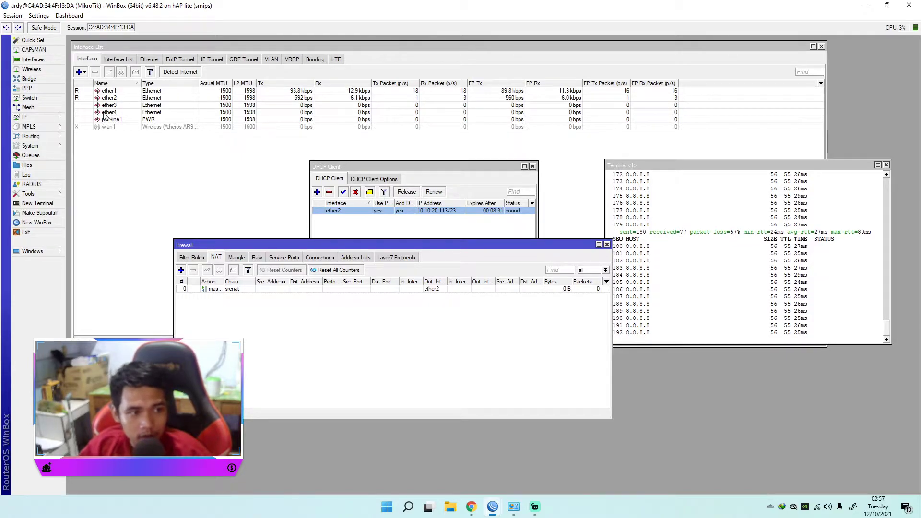
Step: Open the DHCP server list and start the DHCP setup wizard
{"action": "left_click", "coordinate": [56, 118]}
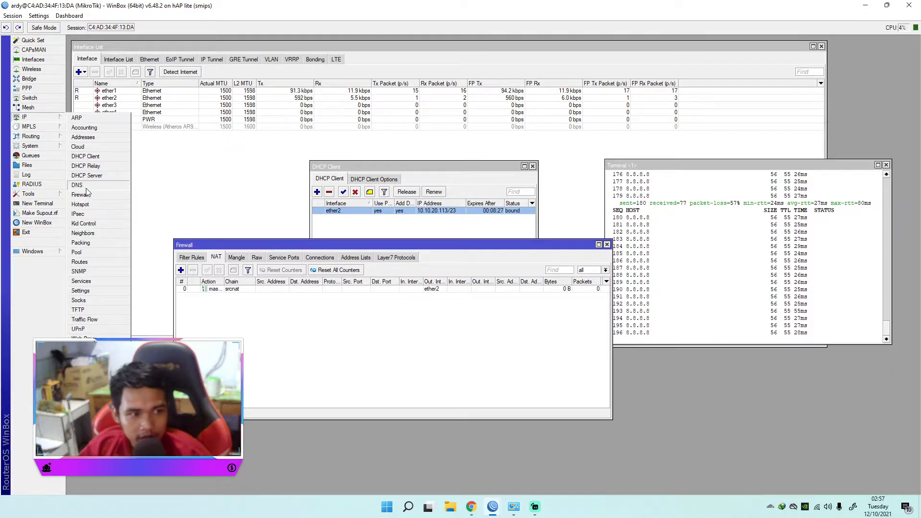
{"action": "left_click", "coordinate": [93, 175]}
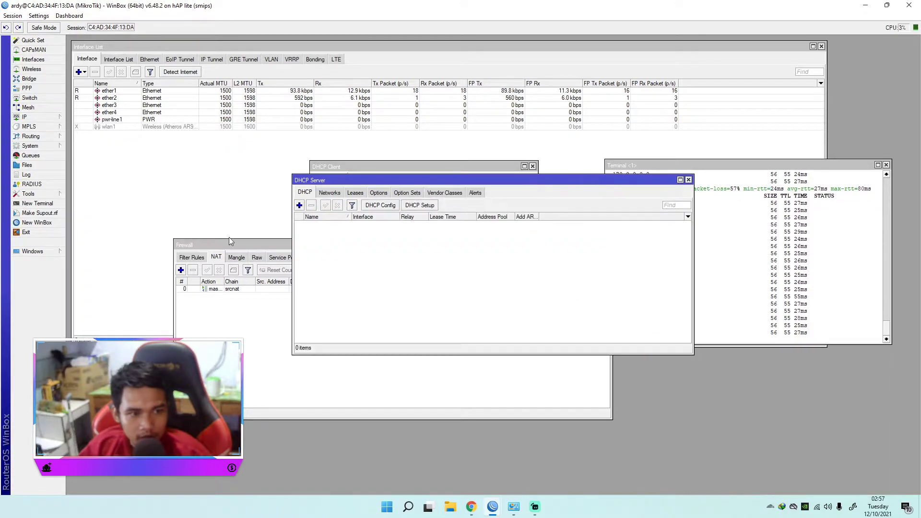
{"action": "left_click", "coordinate": [418, 207]}
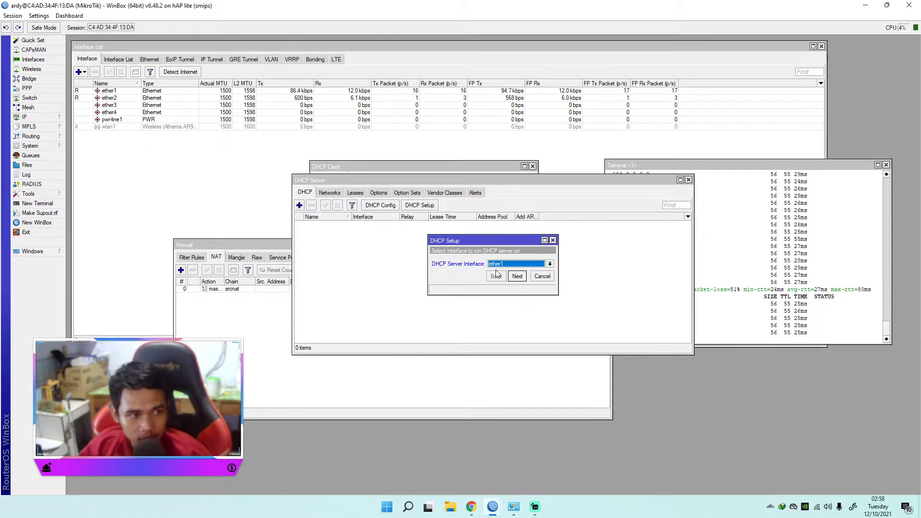
{"action": "left_click", "coordinate": [29, 117]}
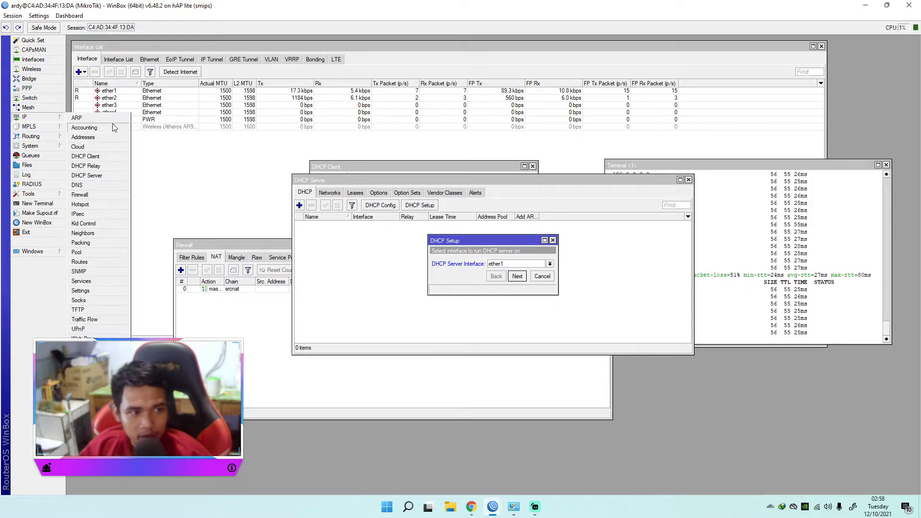
{"action": "left_click", "coordinate": [182, 164]}
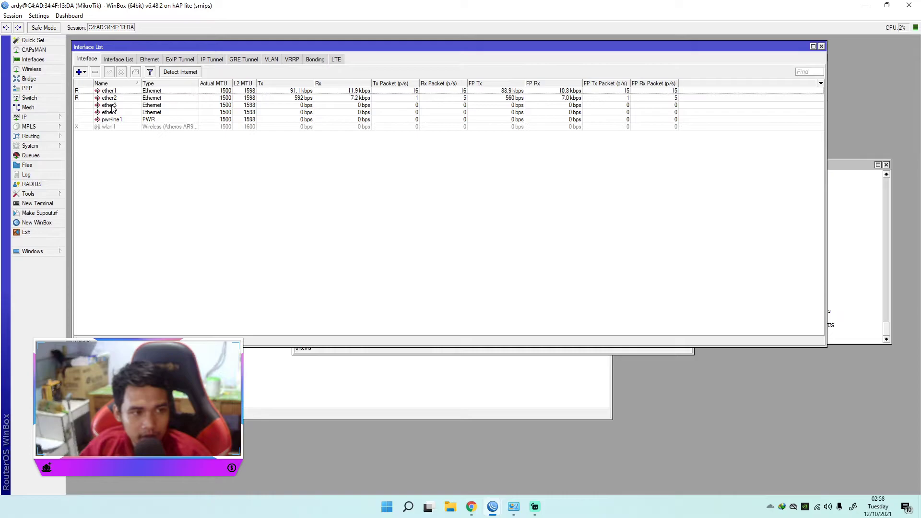
Step: Disconnect the computer from the ARTwifi wireless network so only the wired connection remains
{"action": "left_click", "coordinate": [817, 507]}
{"action": "left_click", "coordinate": [872, 285]}
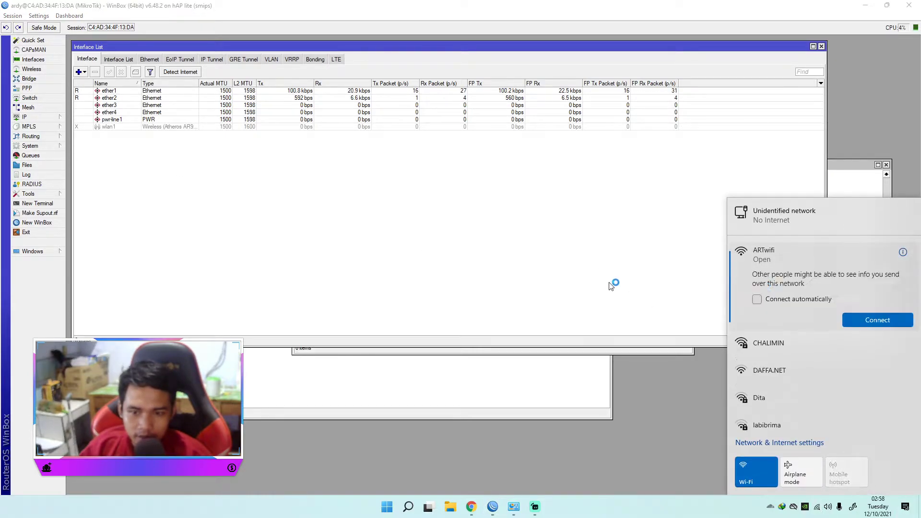
{"action": "left_click", "coordinate": [593, 280]}
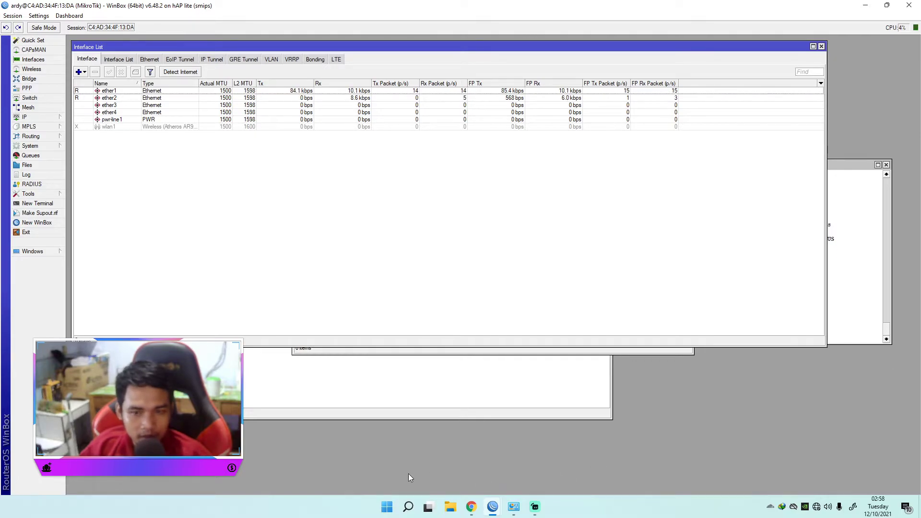
Step: Start a continuous ping to 8.8.8.8 from Windows and move its window clear of the interface rows
{"action": "left_click", "coordinate": [387, 506]}
{"action": "left_click", "coordinate": [698, 219]}
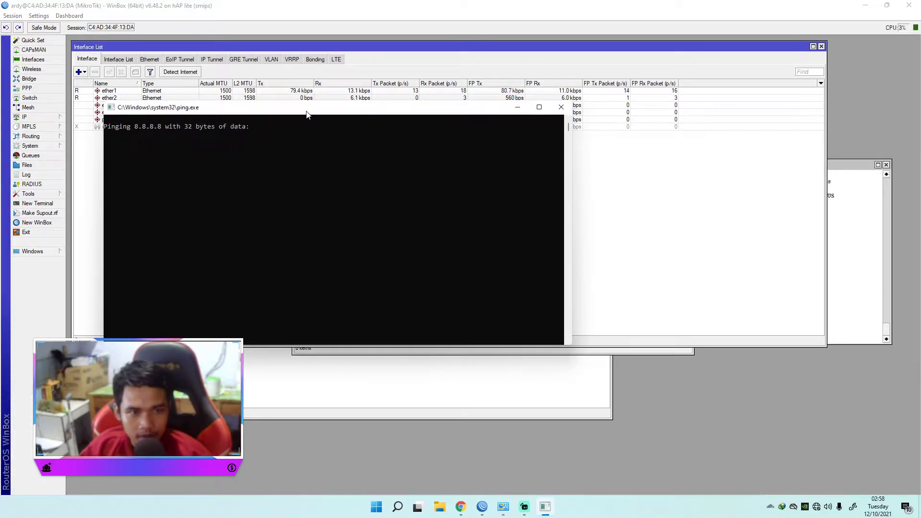
{"action": "left_click_drag", "start_coordinate": [307, 113], "coordinate": [653, 216]}
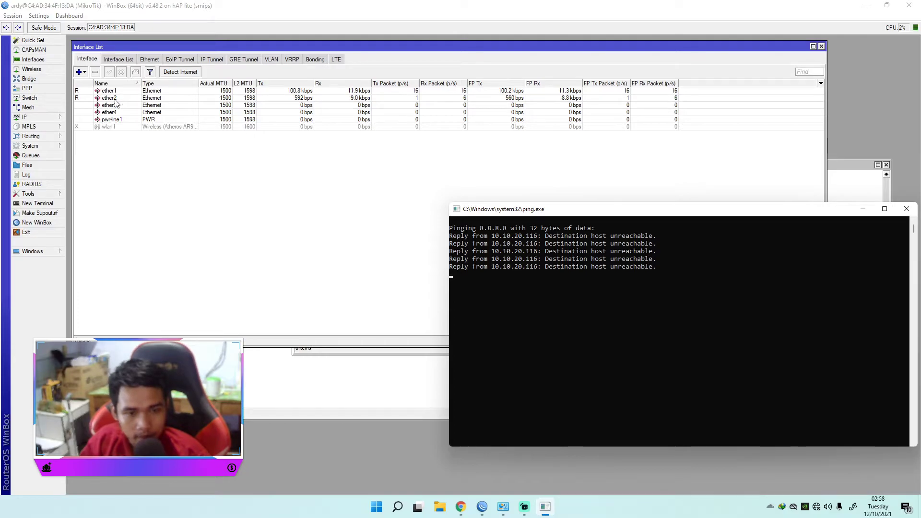
{"action": "left_click_drag", "start_coordinate": [571, 211], "coordinate": [415, 173]}
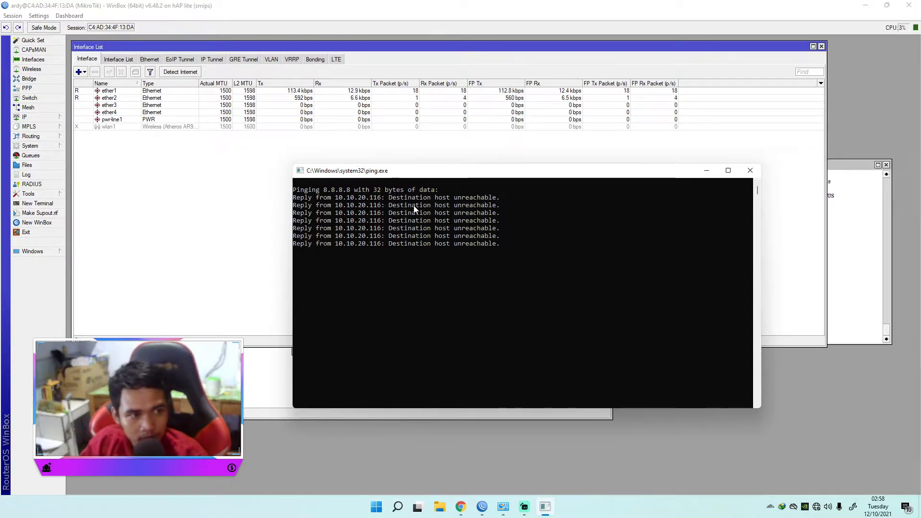
{"action": "left_click", "coordinate": [42, 117]}
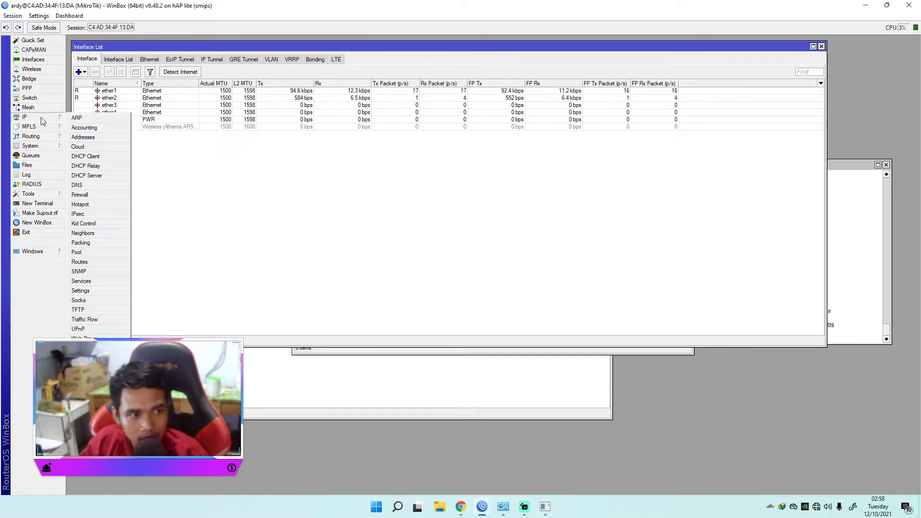
{"action": "left_click", "coordinate": [115, 92]}
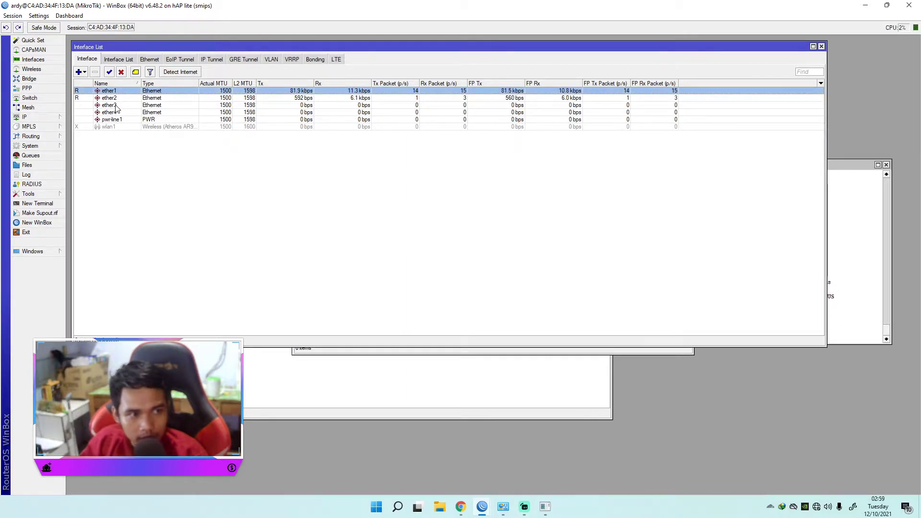
{"action": "left_click", "coordinate": [115, 106]}
{"action": "left_click", "coordinate": [120, 113]}
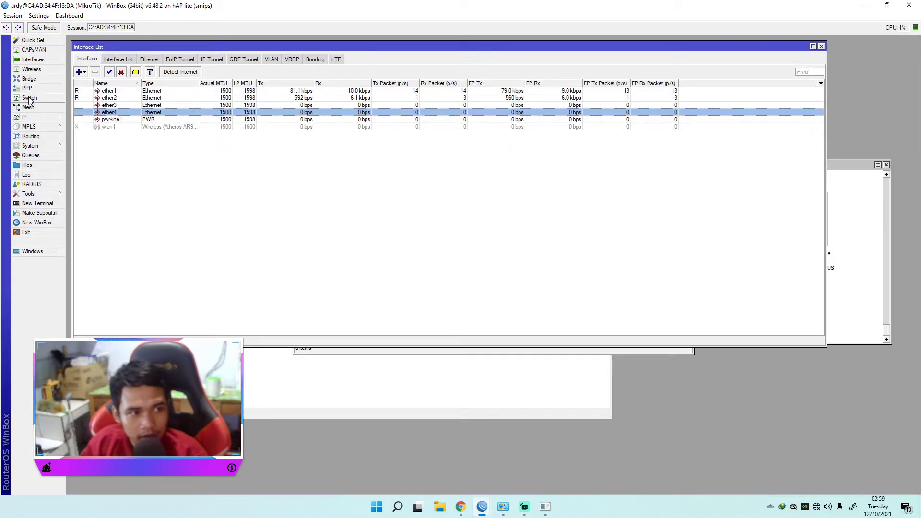
Step: Create a new bridge interface named bridge1 with the default settings
{"action": "left_click", "coordinate": [29, 78]}
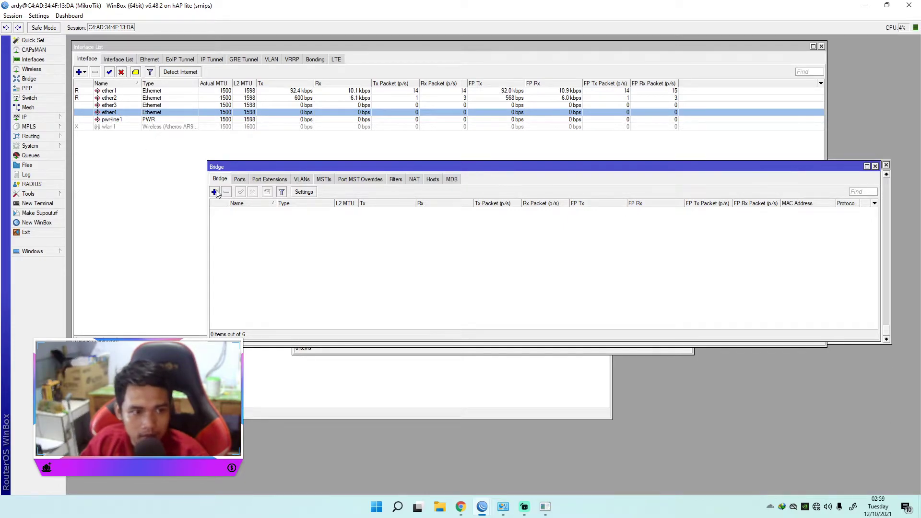
{"action": "left_click", "coordinate": [214, 192]}
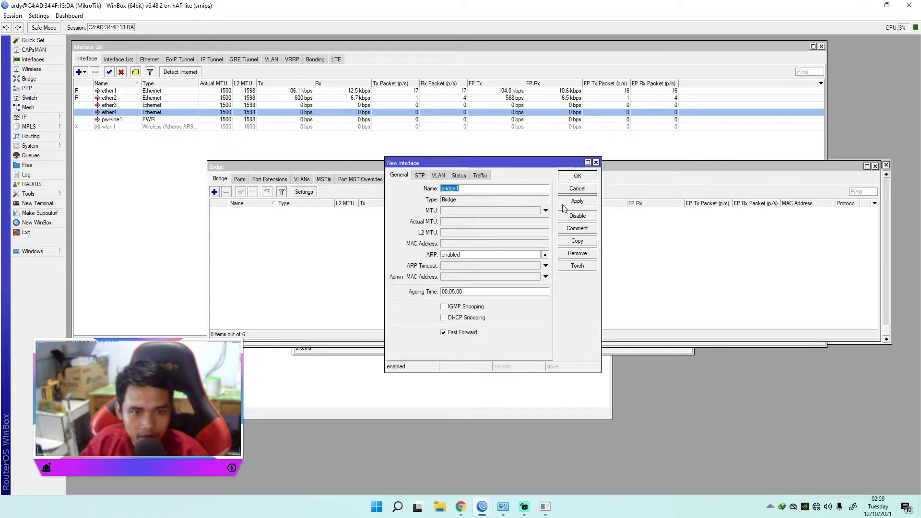
{"action": "left_click", "coordinate": [577, 202]}
{"action": "left_click", "coordinate": [577, 176]}
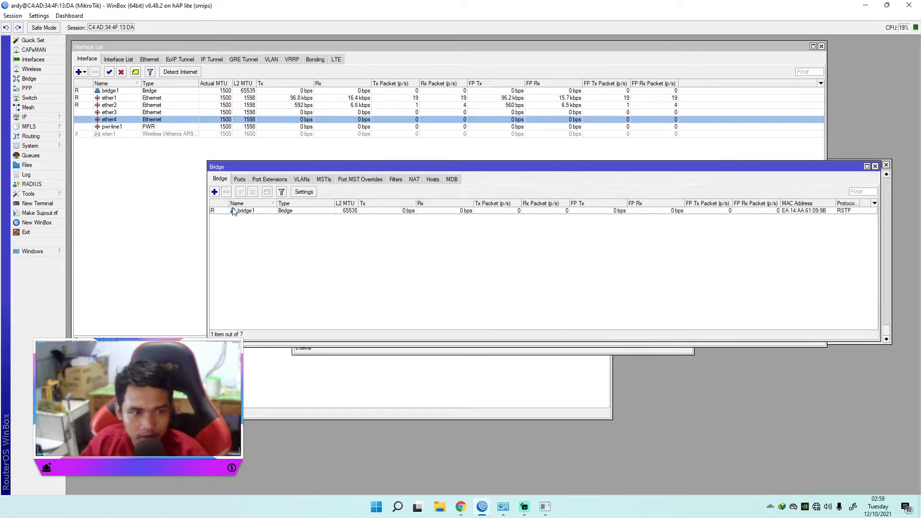
Step: Add ether1 and ether3 as ports of bridge1
{"action": "left_click", "coordinate": [240, 179]}
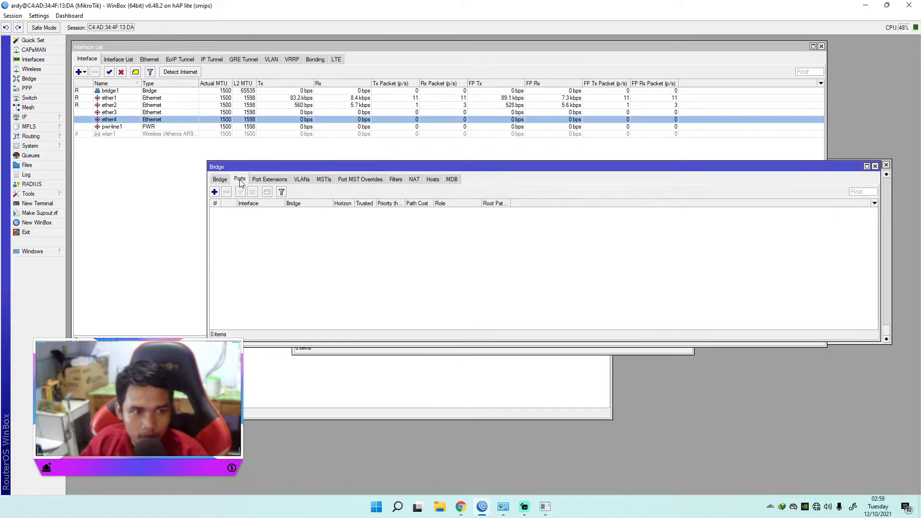
{"action": "left_click", "coordinate": [214, 191]}
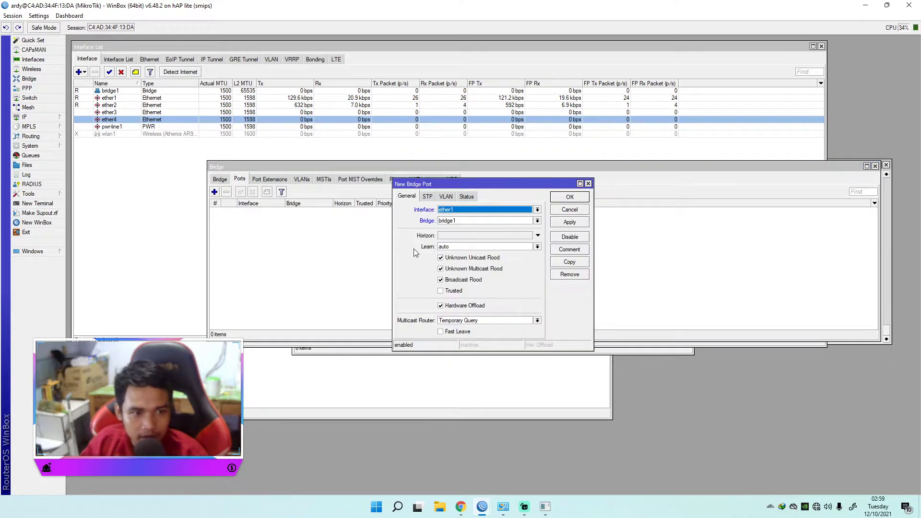
{"action": "left_click", "coordinate": [570, 197]}
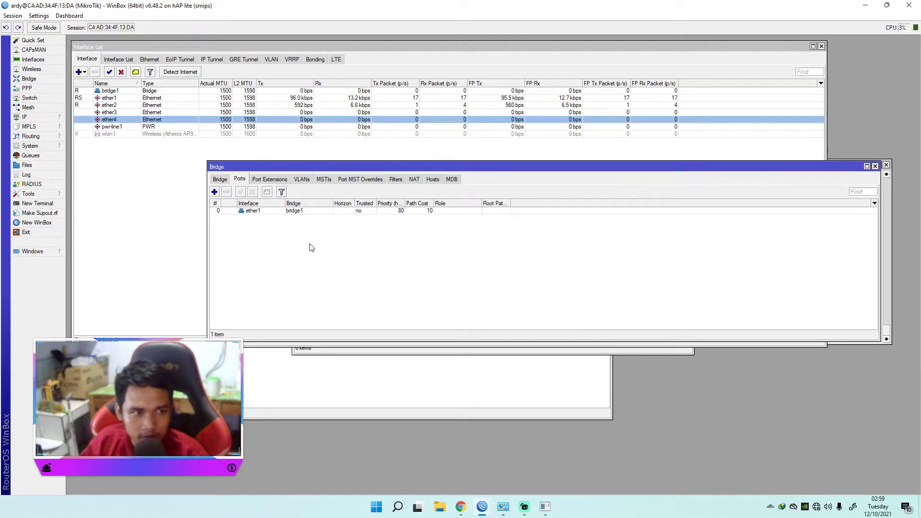
{"action": "left_click", "coordinate": [215, 191]}
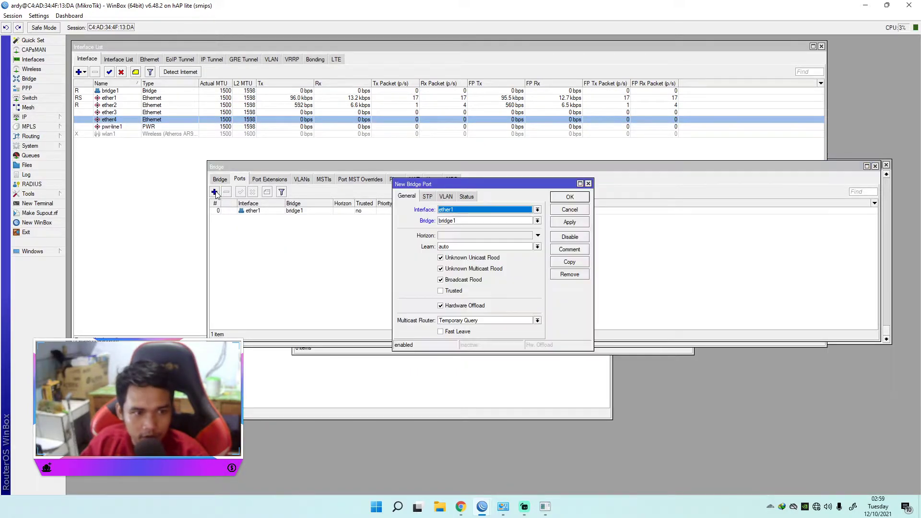
{"action": "left_click", "coordinate": [512, 211]}
{"action": "left_click", "coordinate": [485, 245]}
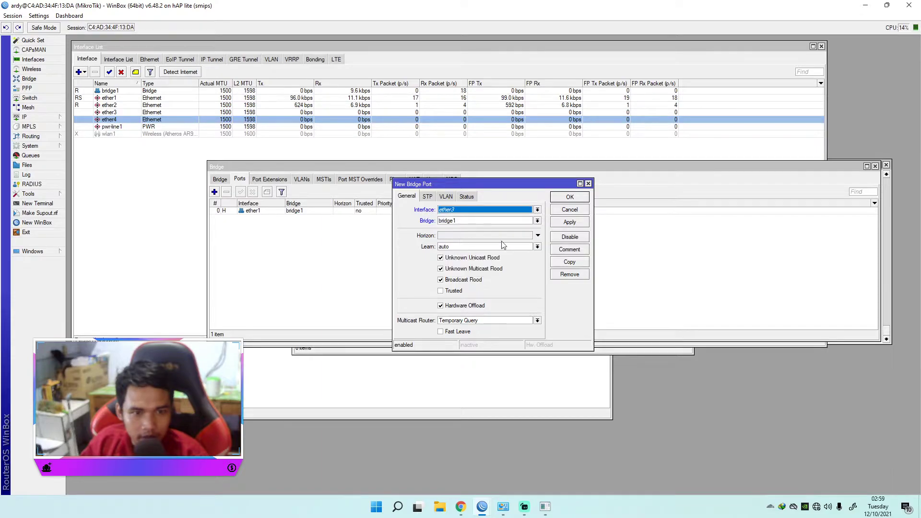
{"action": "left_click", "coordinate": [570, 197]}
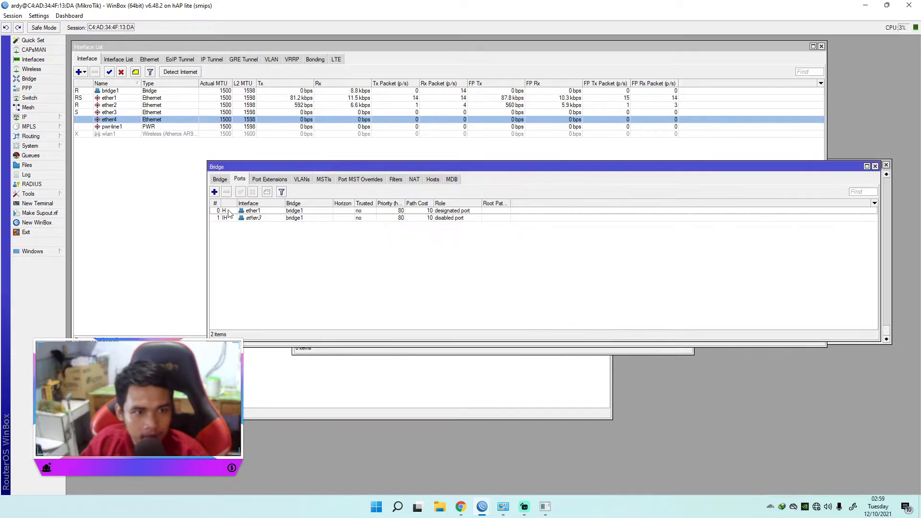
Step: Add ether4 as a port of bridge1 and check the port list
{"action": "left_click", "coordinate": [215, 192]}
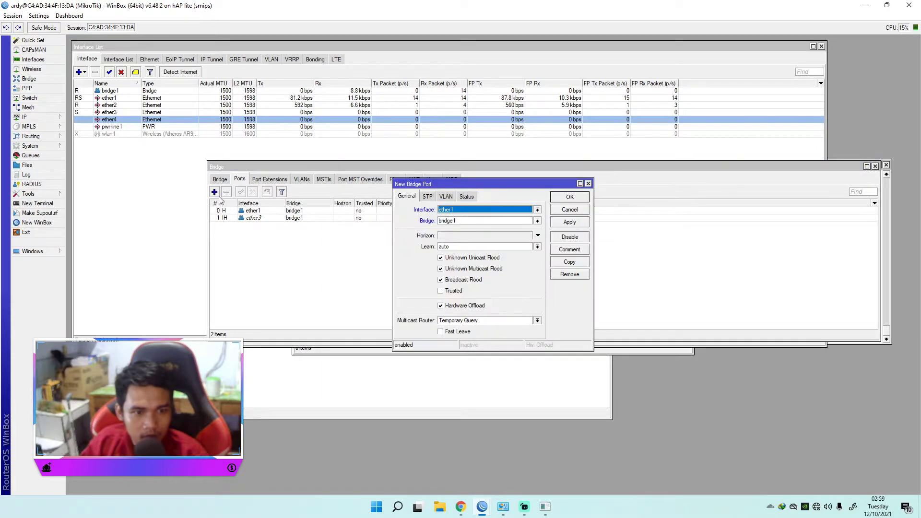
{"action": "left_click", "coordinate": [461, 213]}
{"action": "left_click", "coordinate": [454, 247]}
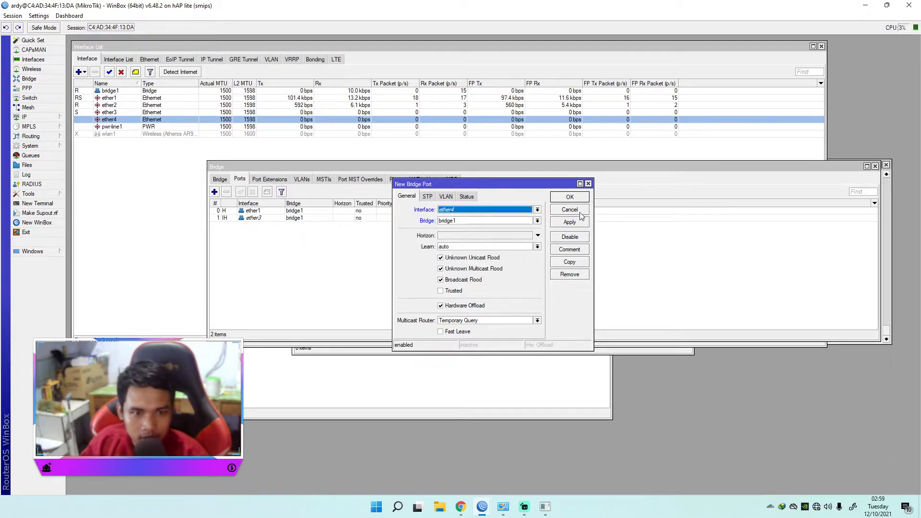
{"action": "left_click", "coordinate": [570, 197]}
{"action": "left_click", "coordinate": [258, 214]}
{"action": "left_click", "coordinate": [260, 225]}
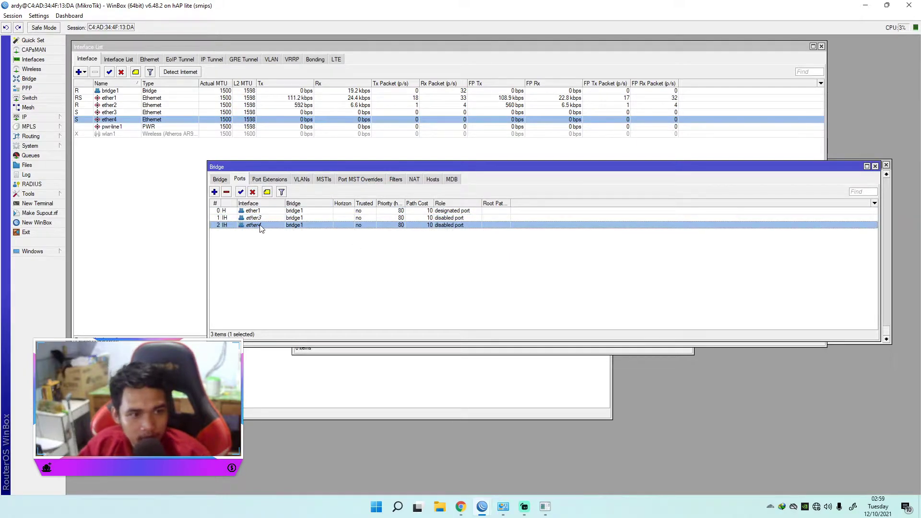
{"action": "left_click", "coordinate": [254, 211]}
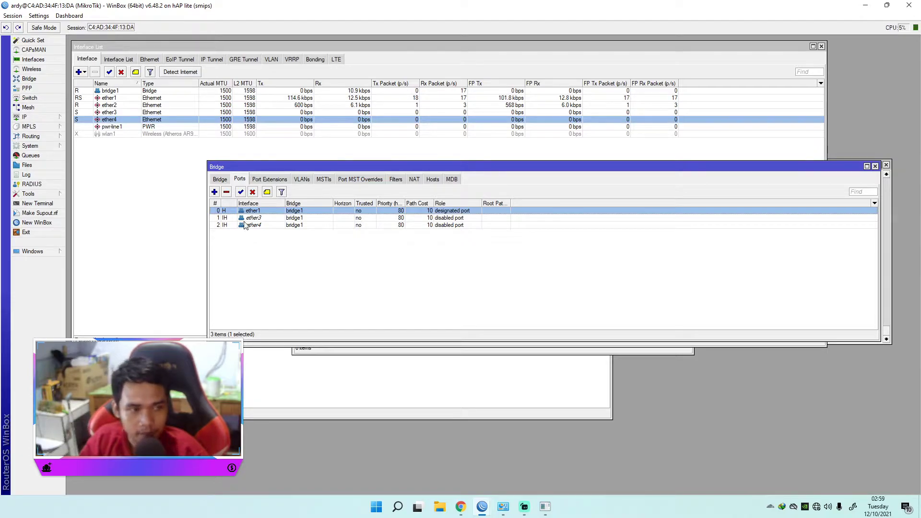
Step: Bring up the router terminal and the Windows ping window to compare their ping output to 8.8.8.8
{"action": "left_click", "coordinate": [583, 378]}
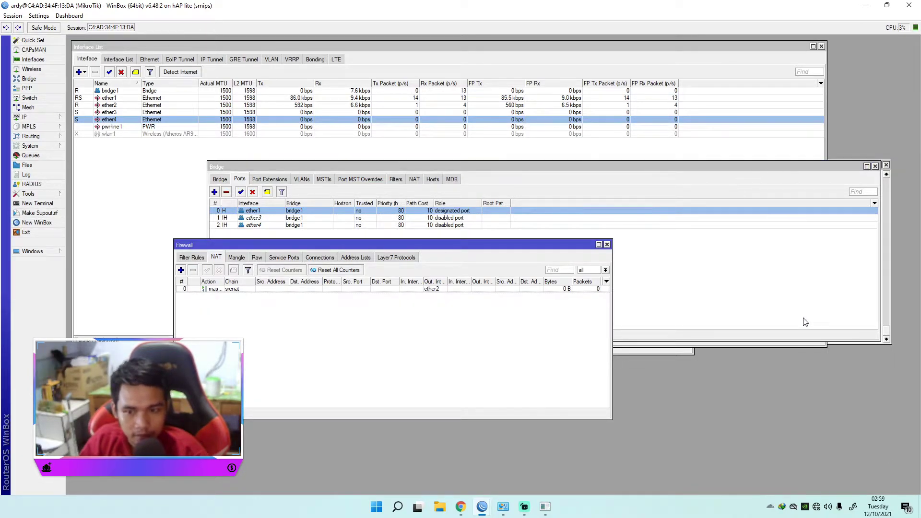
{"action": "left_click", "coordinate": [807, 346]}
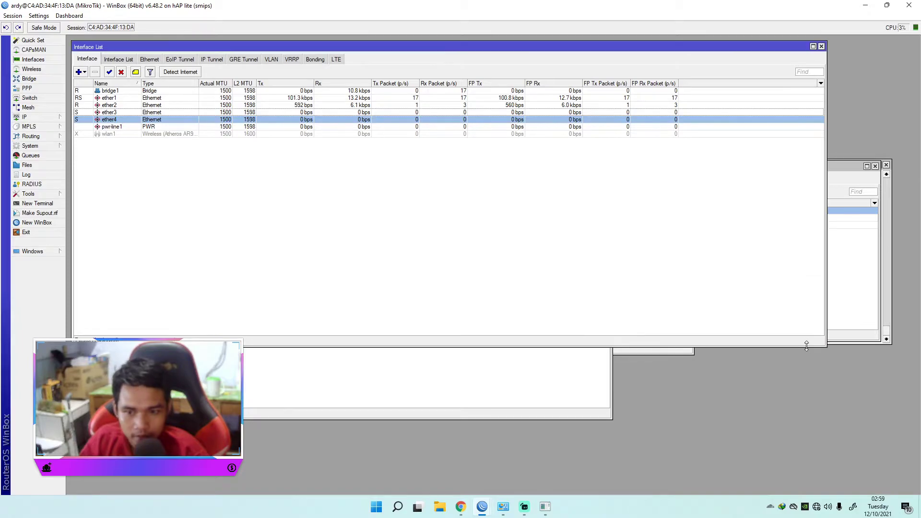
{"action": "left_click", "coordinate": [880, 250]}
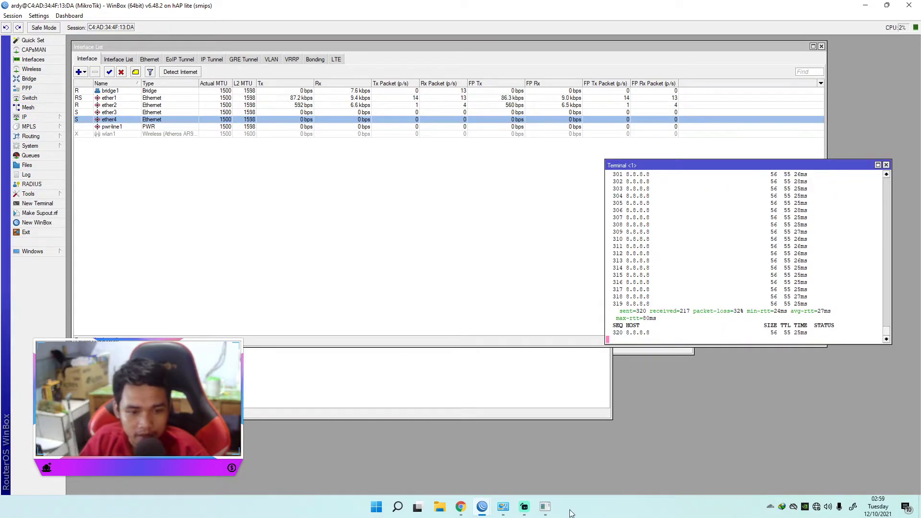
{"action": "left_click", "coordinate": [545, 507]}
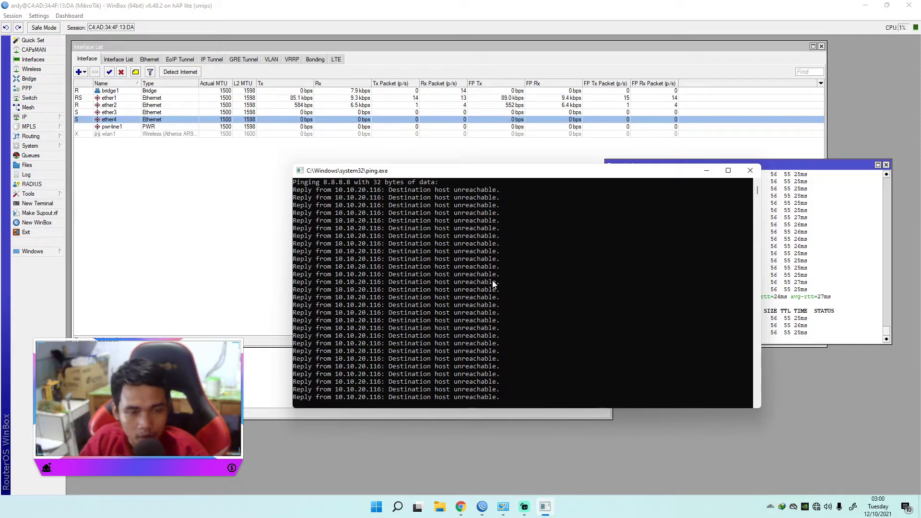
{"action": "left_click", "coordinate": [218, 219]}
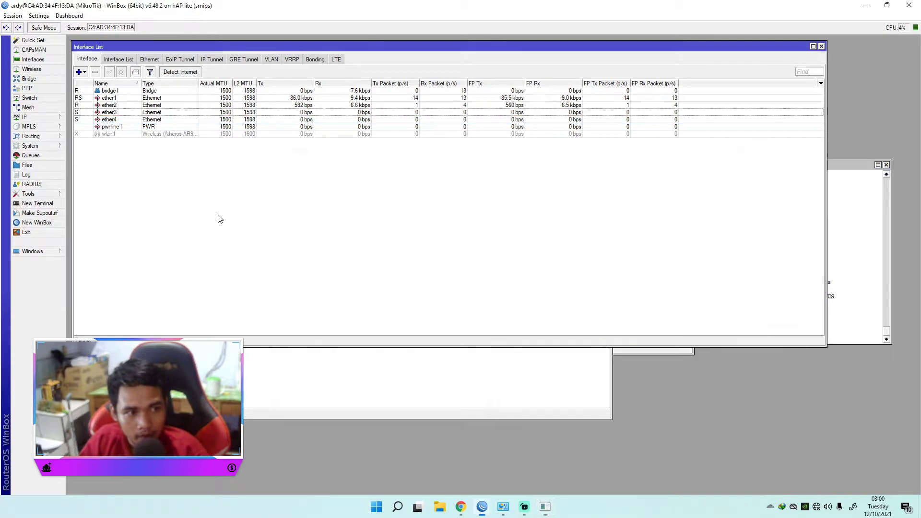
Step: Open the router's DHCP server list
{"action": "left_click", "coordinate": [37, 118]}
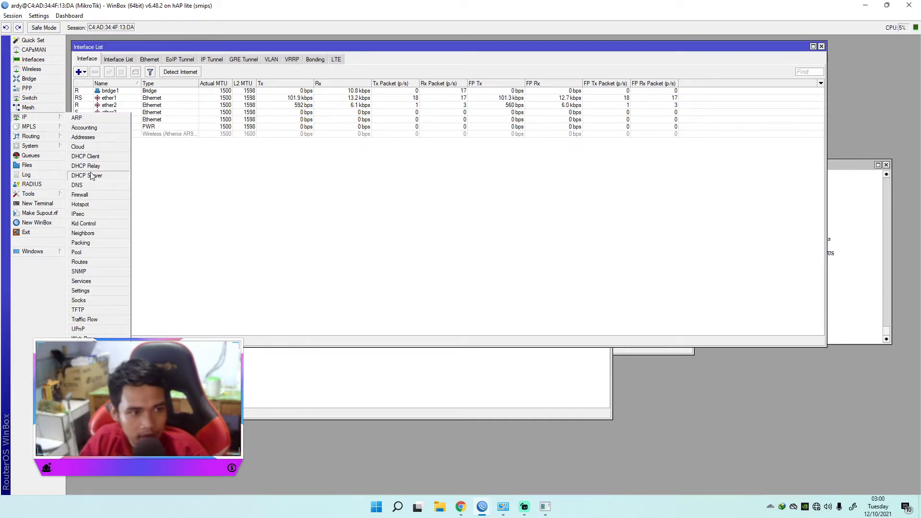
{"action": "left_click", "coordinate": [645, 352]}
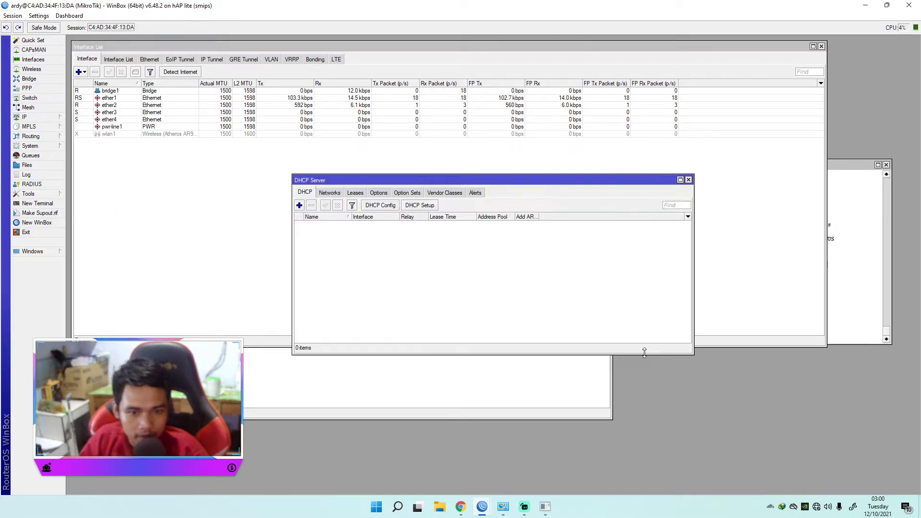
{"action": "left_click", "coordinate": [26, 118]}
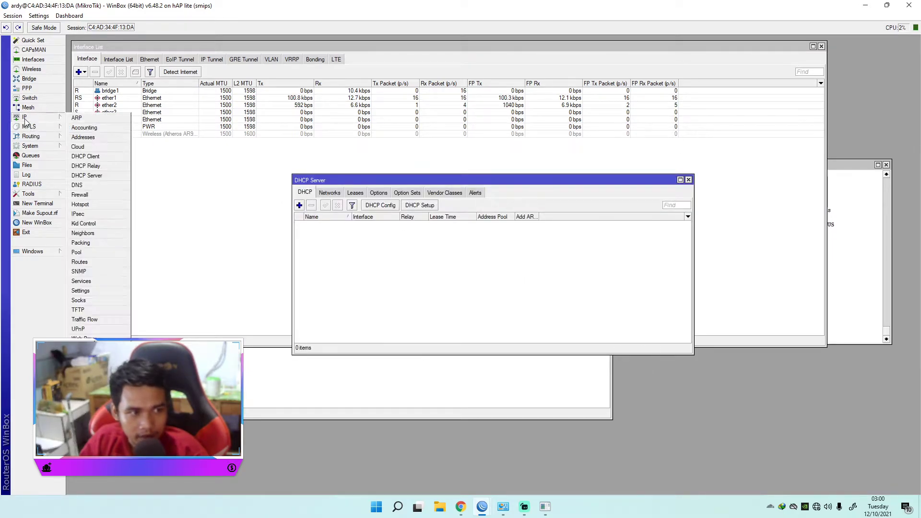
{"action": "left_click", "coordinate": [92, 176]}
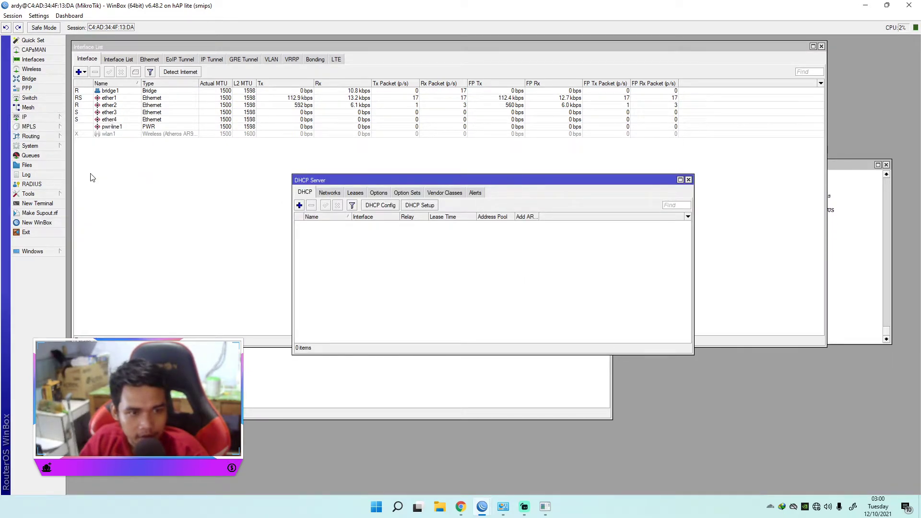
{"action": "left_click", "coordinate": [421, 205]}
{"action": "left_click_drag", "start_coordinate": [451, 239], "coordinate": [351, 235]}
{"action": "left_click", "coordinate": [449, 261]}
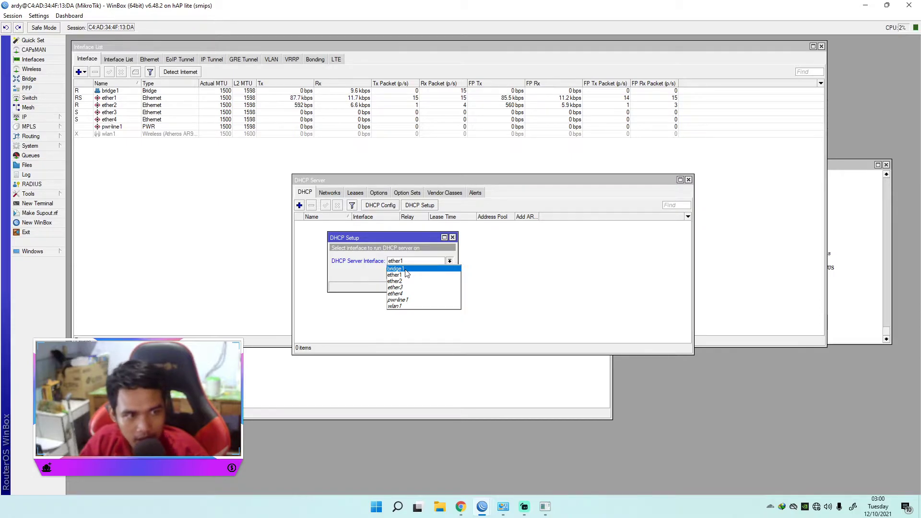
{"action": "left_click", "coordinate": [405, 269]}
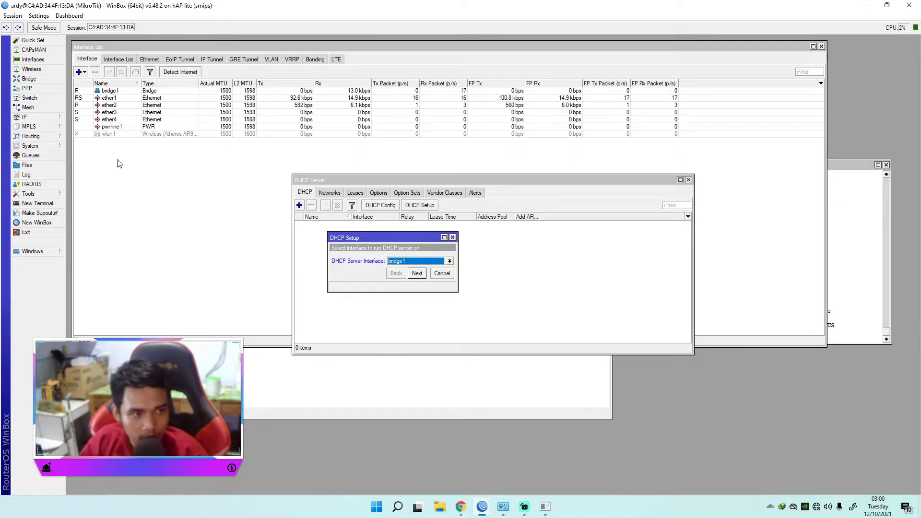
{"action": "left_click", "coordinate": [417, 274]}
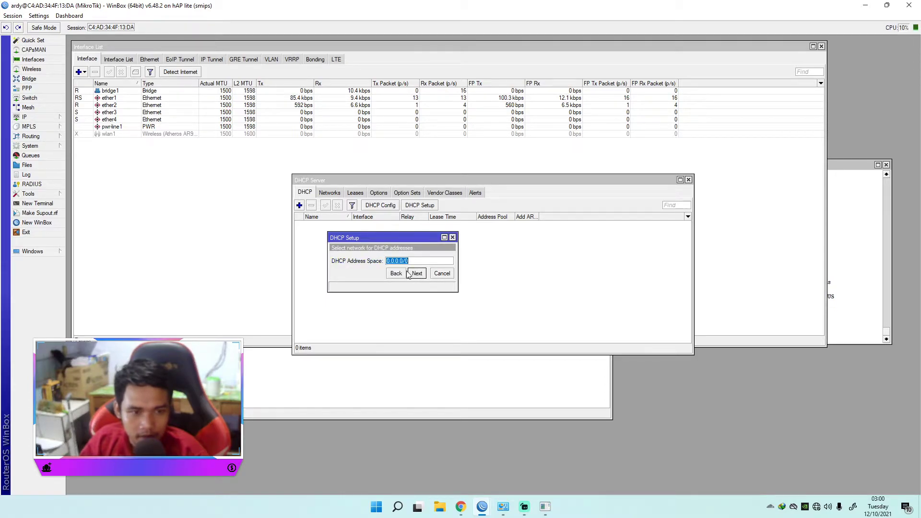
{"action": "left_click_drag", "start_coordinate": [416, 261], "coordinate": [384, 261]}
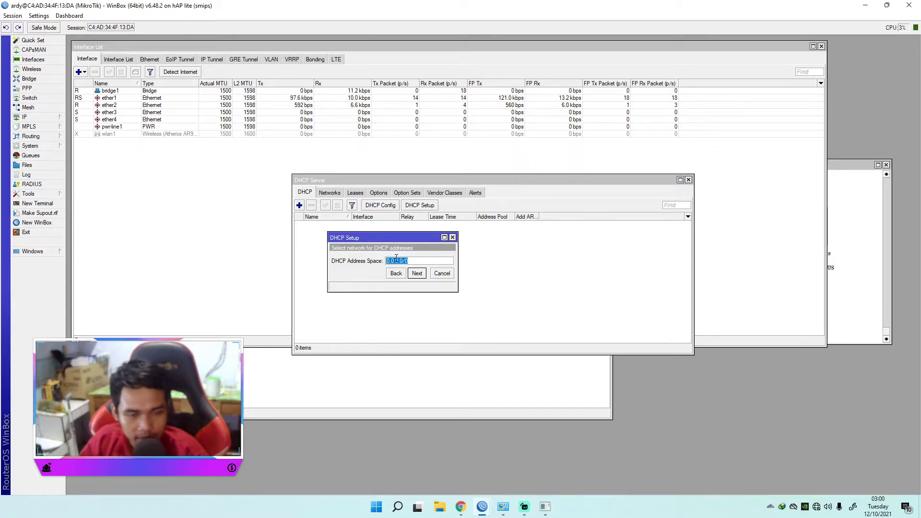
{"action": "left_click", "coordinate": [452, 238]}
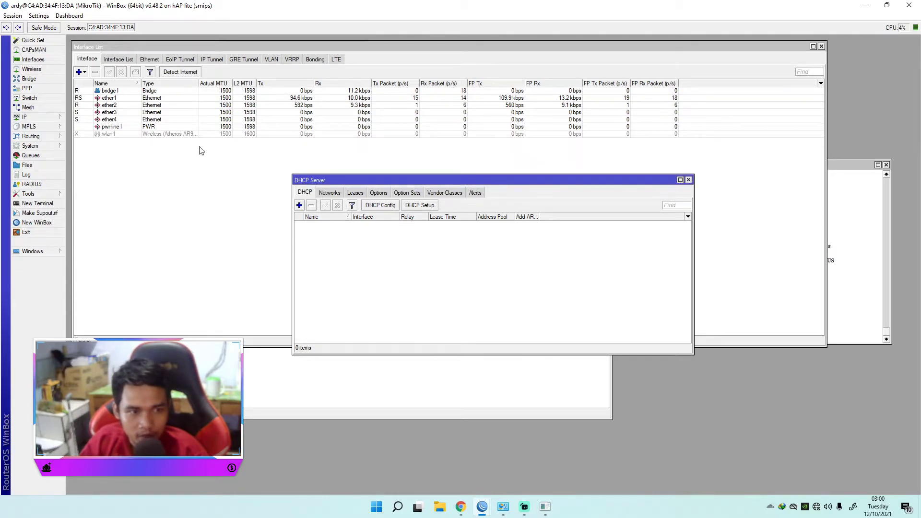
Step: Open the router's IP address list and check the address assigned to ether2
{"action": "left_click", "coordinate": [30, 118]}
{"action": "left_click", "coordinate": [83, 137]}
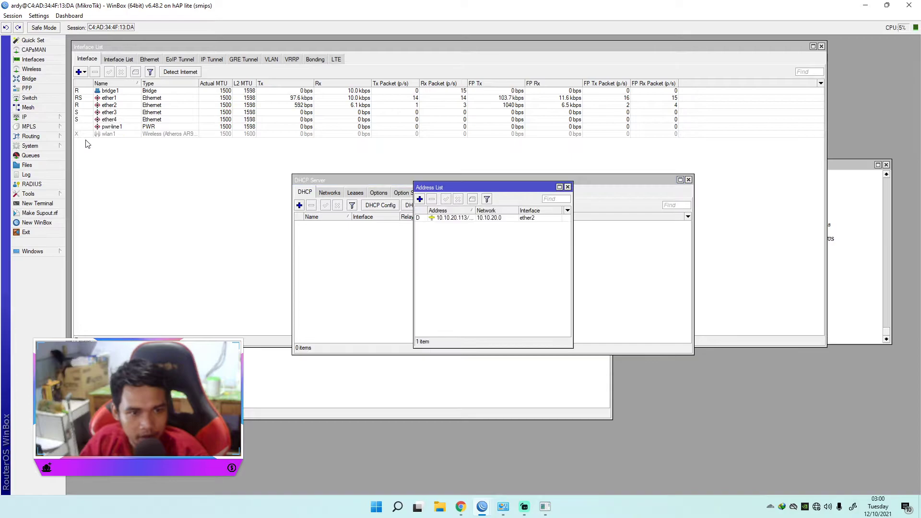
{"action": "left_click_drag", "start_coordinate": [481, 191], "coordinate": [480, 222]}
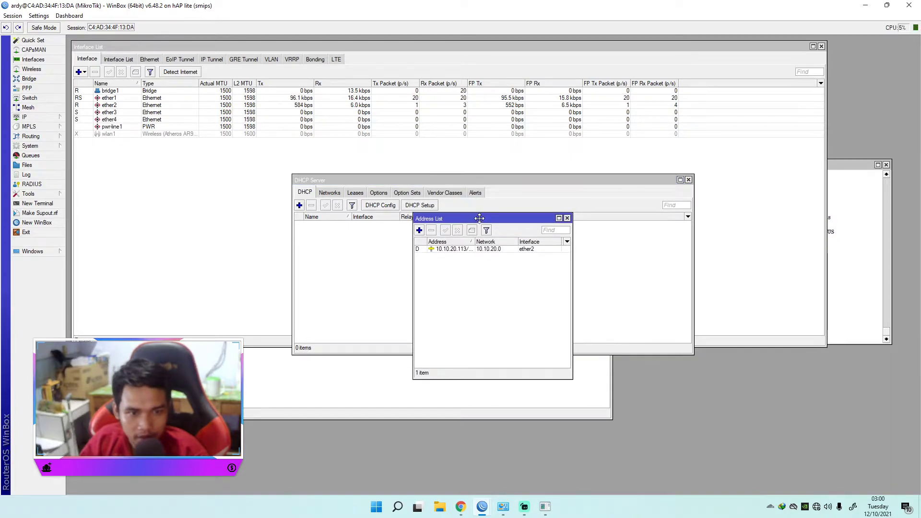
{"action": "left_click", "coordinate": [461, 249]}
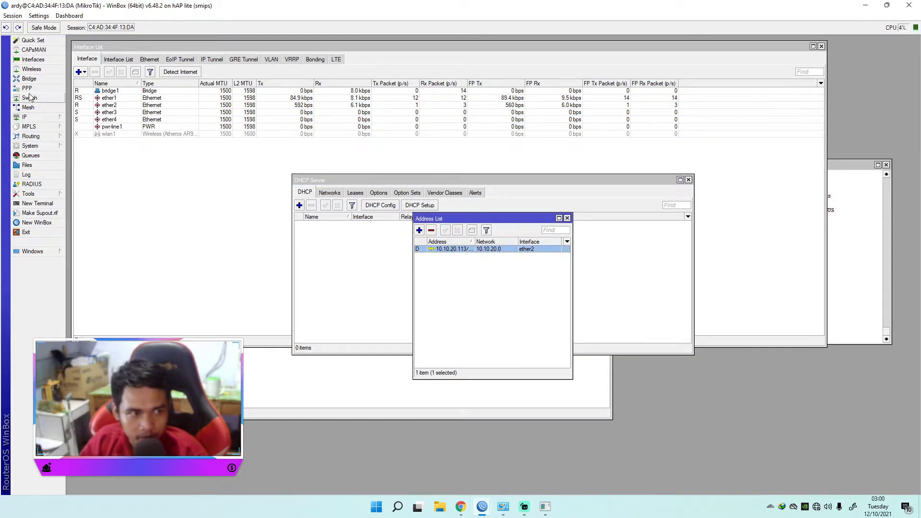
Step: Add the IP address 192.168.33.1/24 on interface bridge1
{"action": "left_click", "coordinate": [28, 118]}
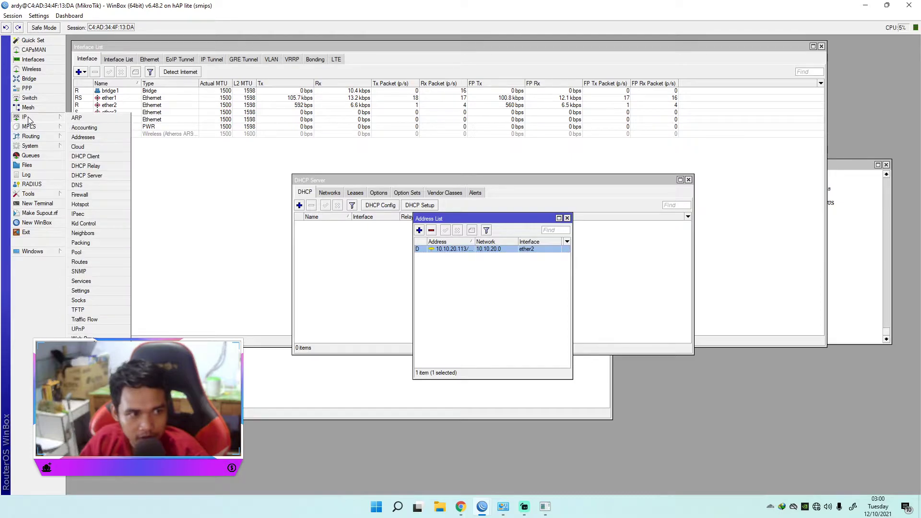
{"action": "left_click", "coordinate": [88, 140]}
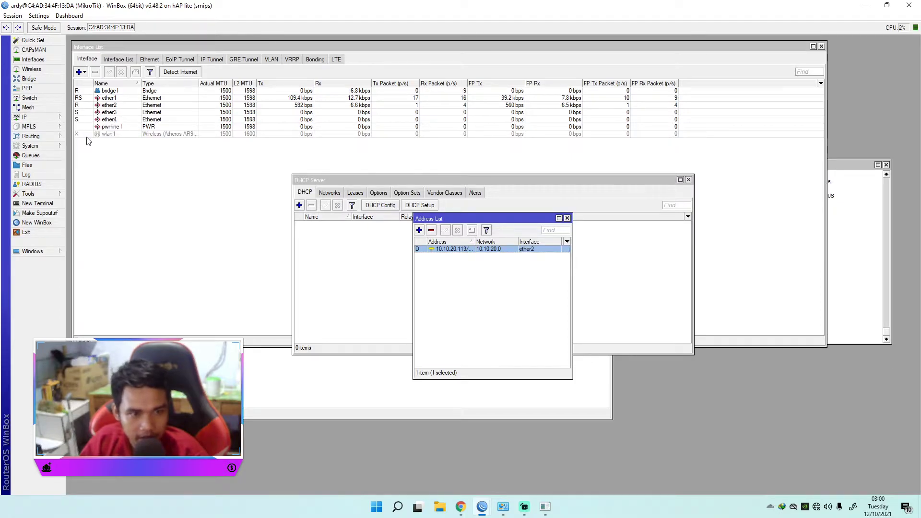
{"action": "left_click", "coordinate": [420, 231]}
{"action": "left_click_drag", "start_coordinate": [480, 228], "coordinate": [449, 229]}
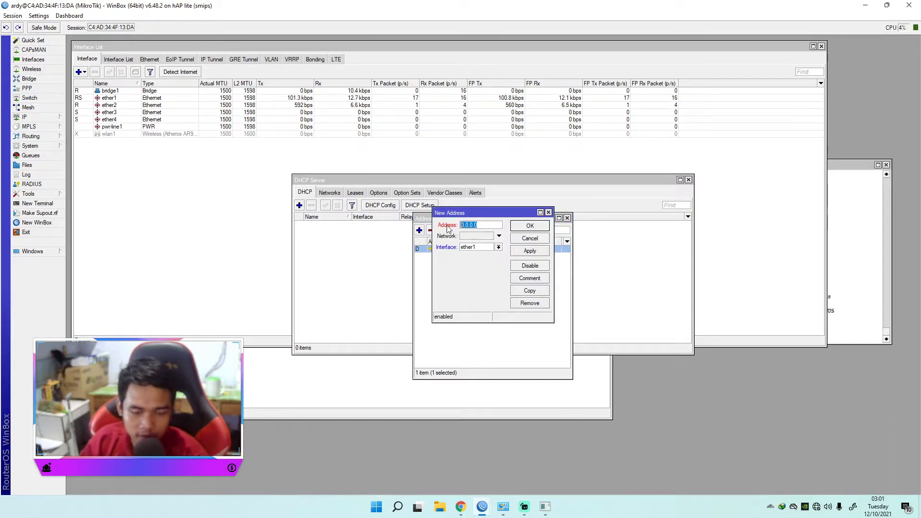
{"action": "type", "text": "192."}
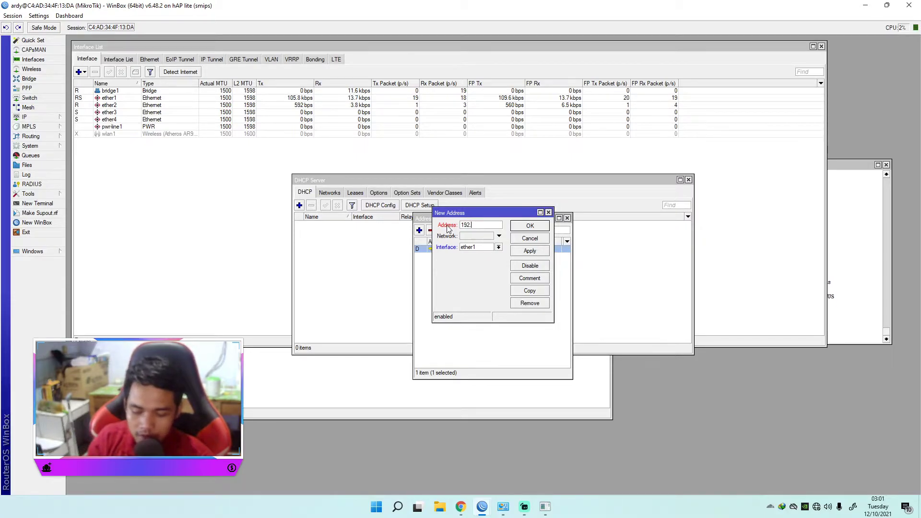
{"action": "type", "text": "168"}
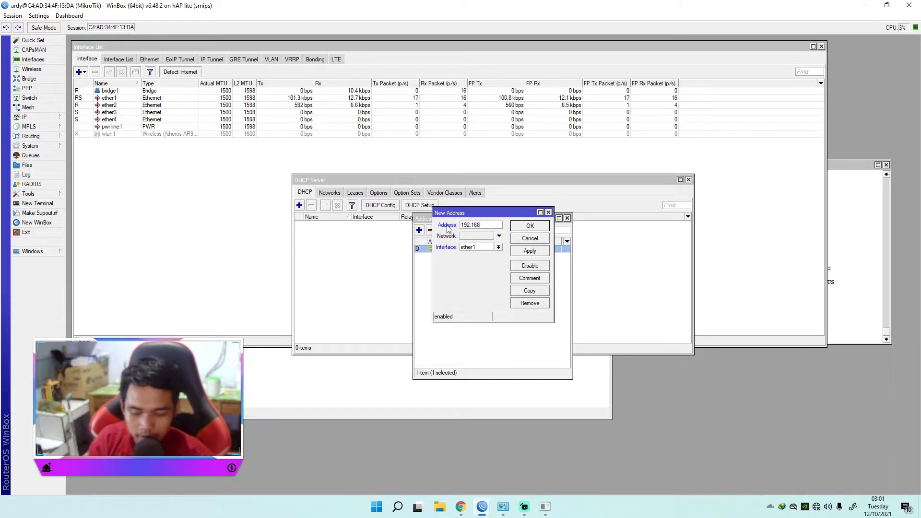
{"action": "type", "text": ".33."}
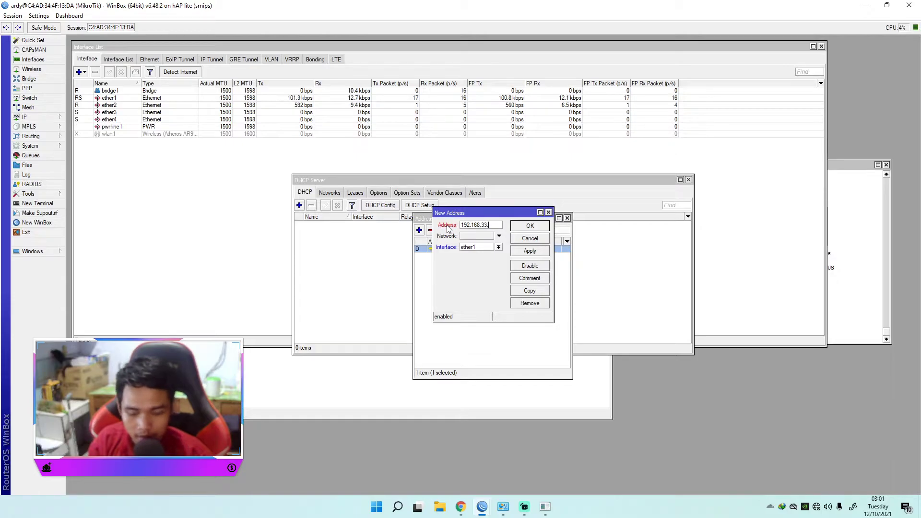
{"action": "type", "text": "1"}
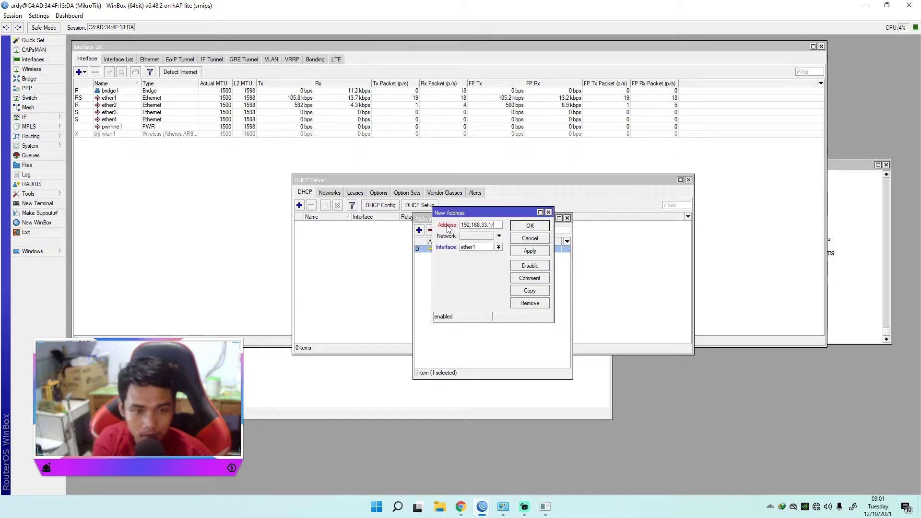
{"action": "type", "text": "/24"}
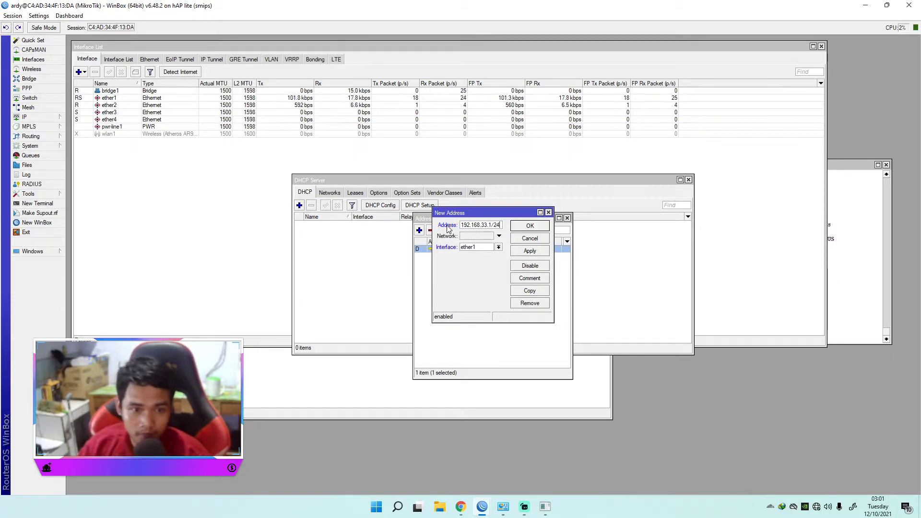
{"action": "left_click", "coordinate": [498, 247]}
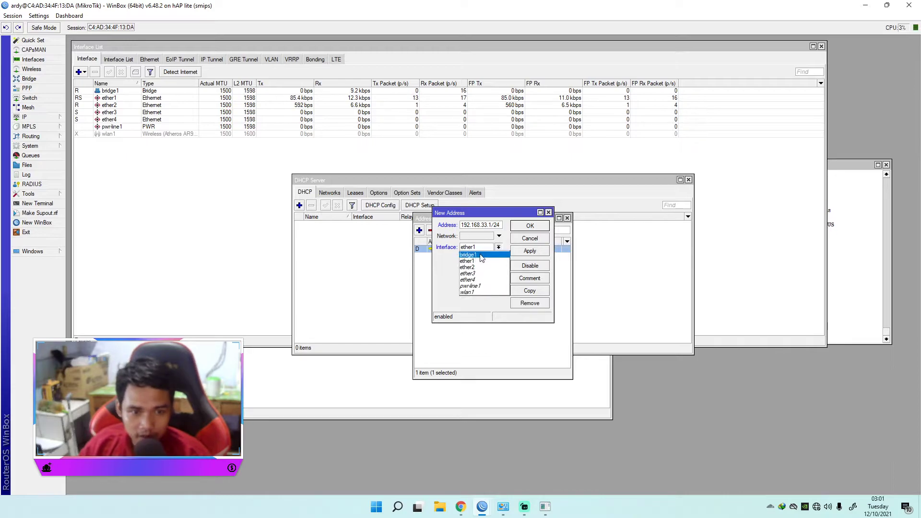
{"action": "left_click", "coordinate": [485, 256]}
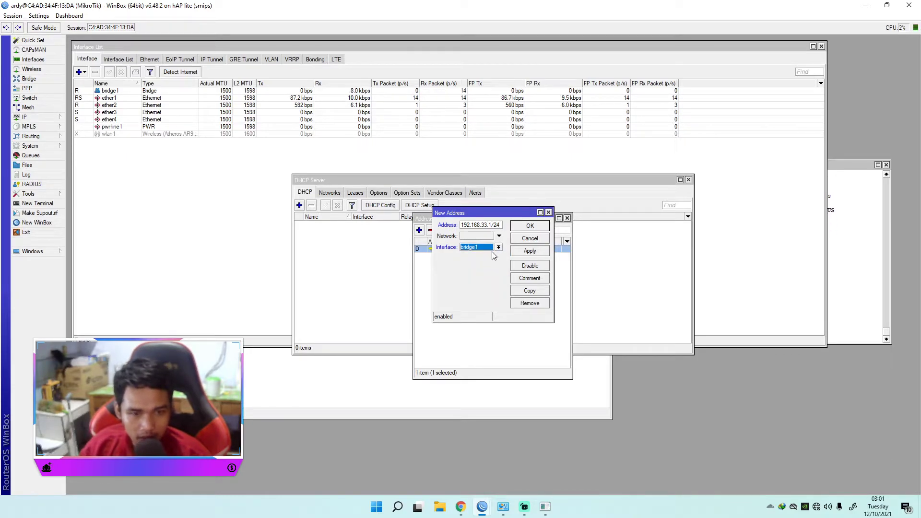
{"action": "left_click", "coordinate": [529, 251]}
{"action": "double_click", "coordinate": [489, 225]}
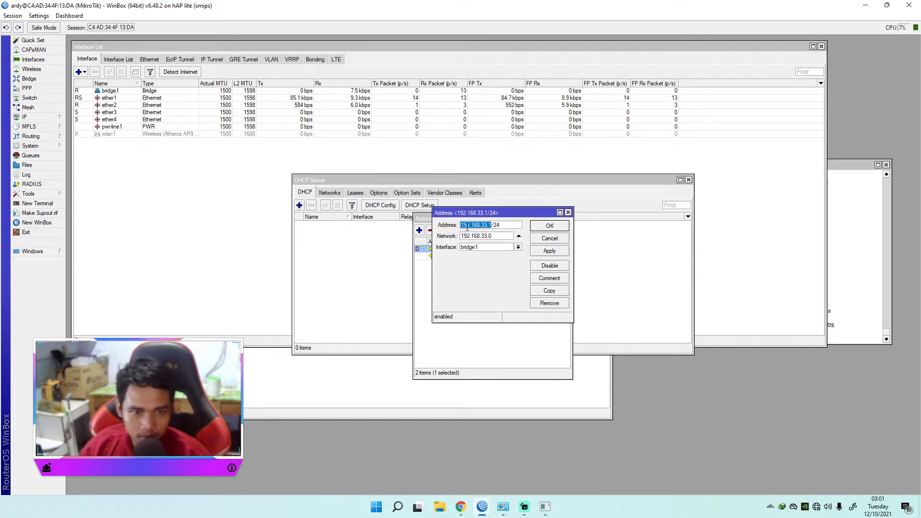
{"action": "left_click", "coordinate": [550, 226]}
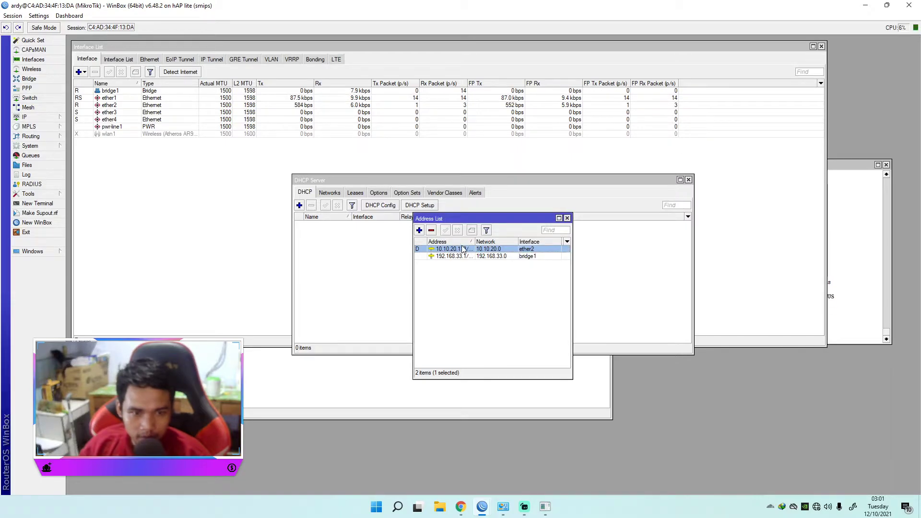
Step: Widen the Address column and compare the full bridge1 and ether2 addresses
{"action": "left_click_drag", "start_coordinate": [475, 241], "coordinate": [502, 241]}
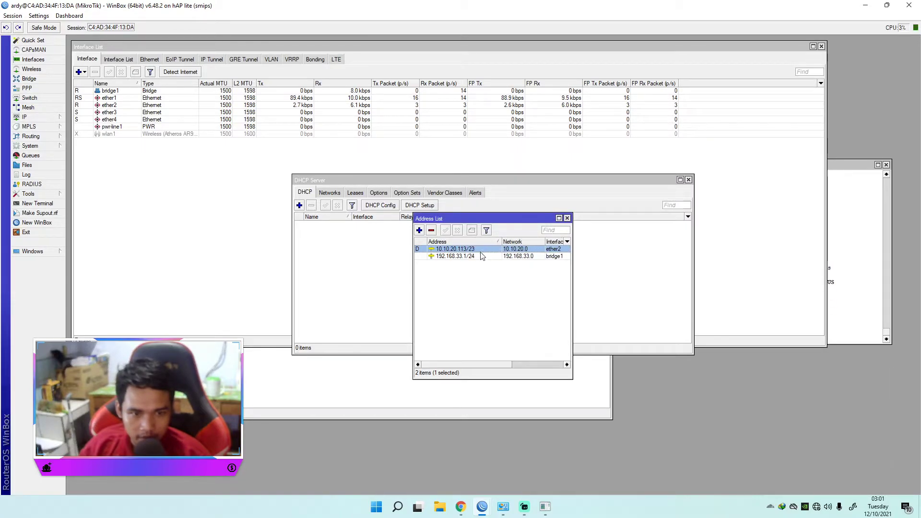
{"action": "left_click", "coordinate": [466, 257]}
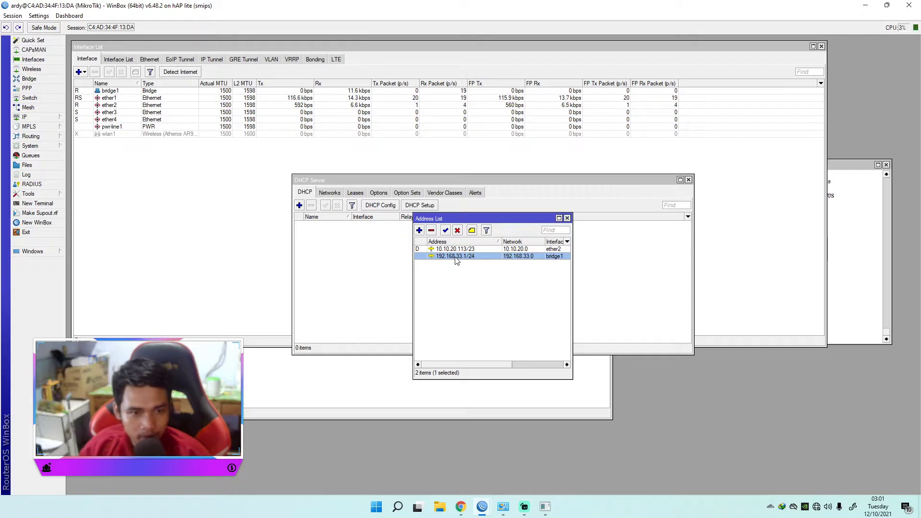
{"action": "left_click", "coordinate": [456, 250]}
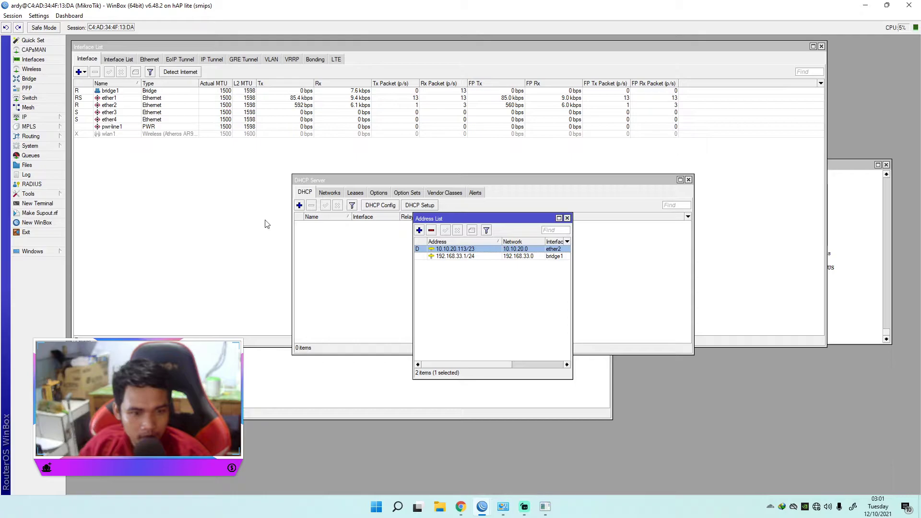
Step: Start the DHCP setup on bridge1 and place the address list beside it to compare the proposed address space
{"action": "left_click", "coordinate": [380, 180]}
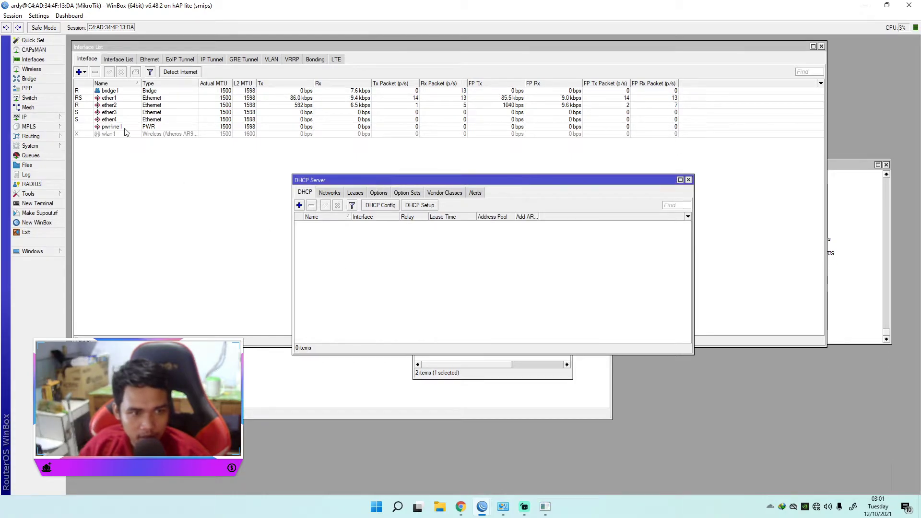
{"action": "left_click", "coordinate": [25, 118]}
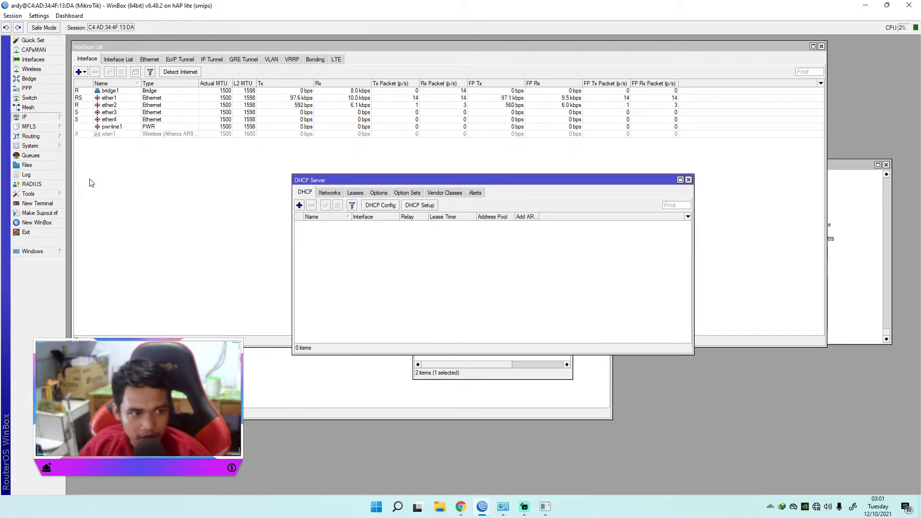
{"action": "left_click", "coordinate": [420, 206]}
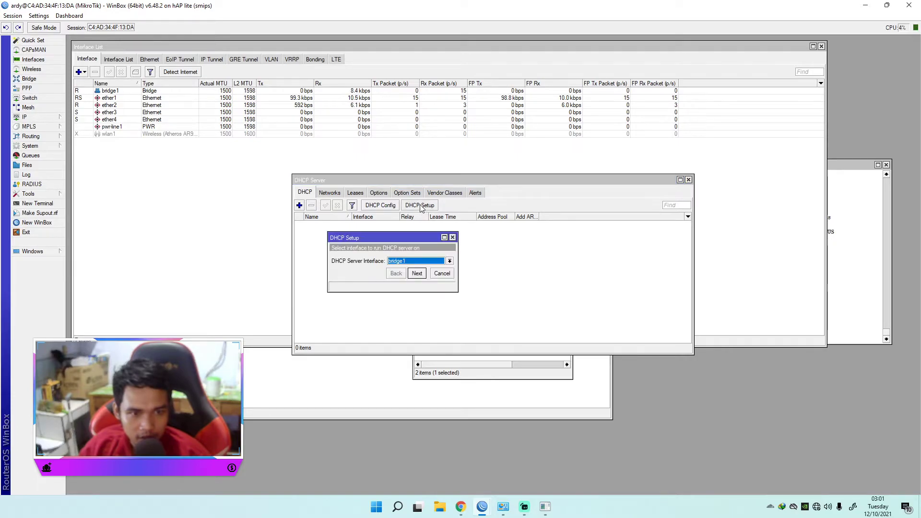
{"action": "left_click", "coordinate": [416, 273]}
{"action": "left_click_drag", "start_coordinate": [418, 261], "coordinate": [376, 261]}
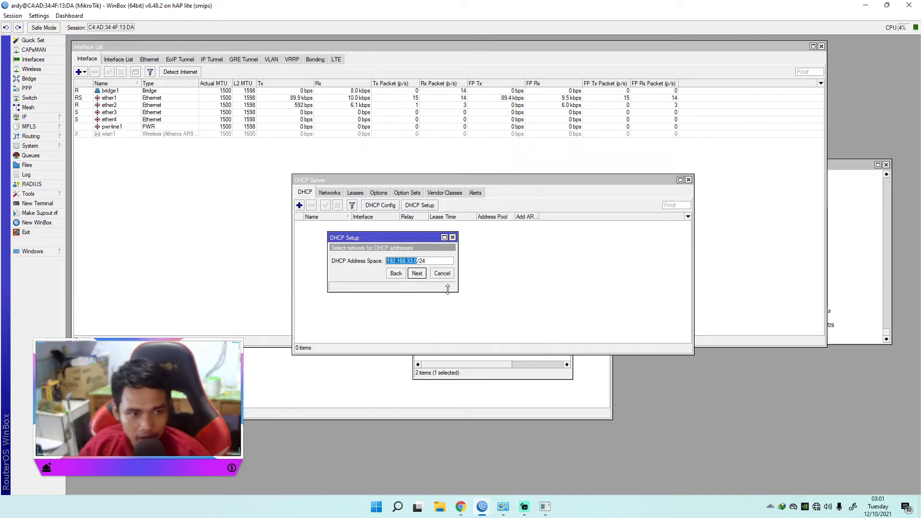
{"action": "left_click", "coordinate": [490, 366]}
{"action": "left_click_drag", "start_coordinate": [471, 218], "coordinate": [712, 225]}
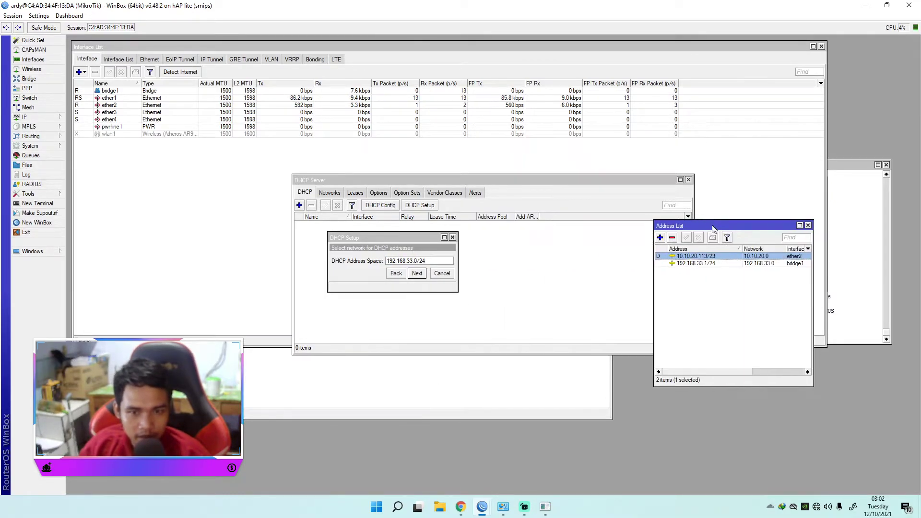
Step: Complete the DHCP server setup on bridge1 with address space 192.168.33.0/24, pool 192.168.33.2-192.168.33.254 and the remaining defaults
{"action": "left_click", "coordinate": [413, 273]}
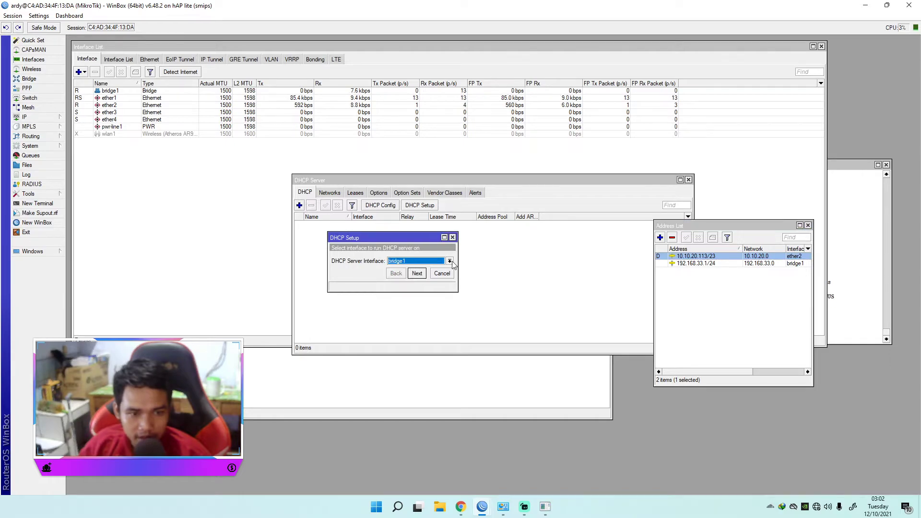
{"action": "left_click", "coordinate": [413, 261]}
{"action": "left_click", "coordinate": [409, 270]}
{"action": "left_click", "coordinate": [417, 274]}
{"action": "left_click_drag", "start_coordinate": [433, 262], "coordinate": [367, 262]}
{"action": "left_click", "coordinate": [428, 263]}
{"action": "left_click", "coordinate": [417, 273]}
{"action": "left_click", "coordinate": [417, 274]}
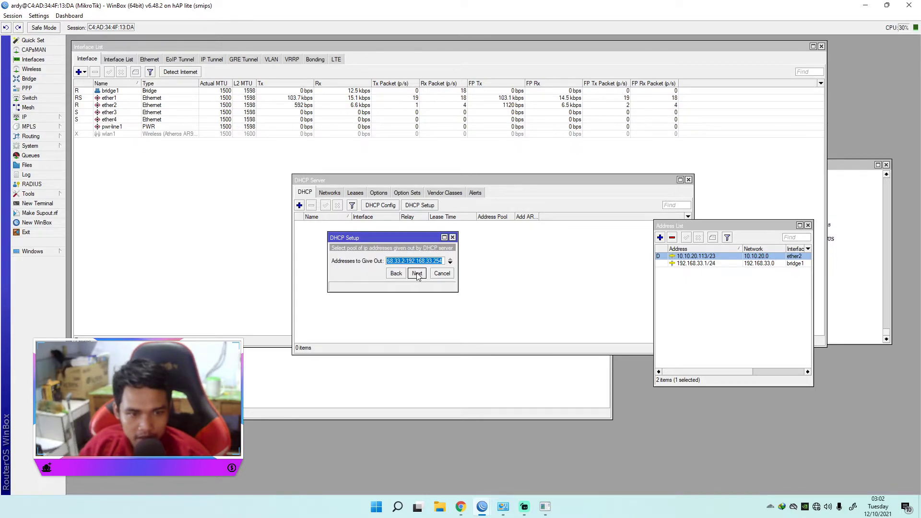
{"action": "left_click", "coordinate": [417, 274]}
{"action": "left_click", "coordinate": [417, 284]}
{"action": "left_click", "coordinate": [417, 285]}
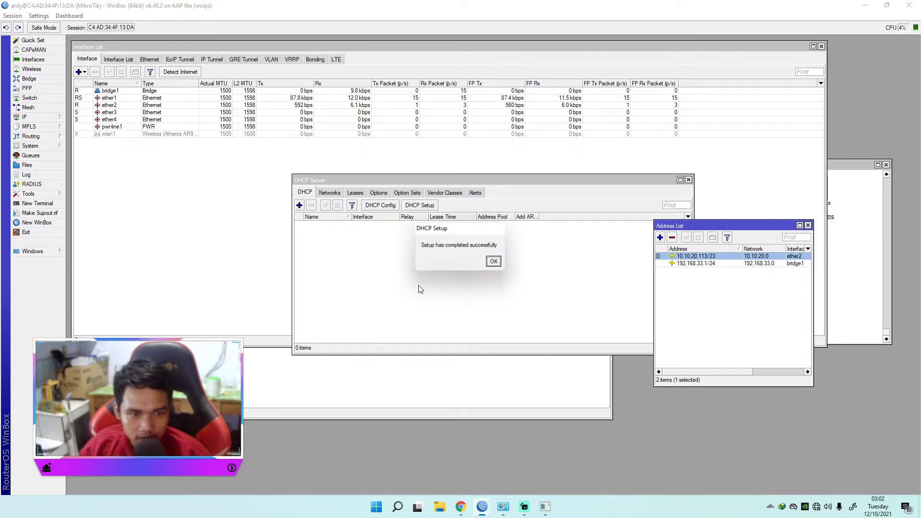
Step: Close the DHCP setup confirmation and inspect the DHCP server entry for bridge1
{"action": "left_click", "coordinate": [494, 262]}
{"action": "left_click", "coordinate": [428, 225]}
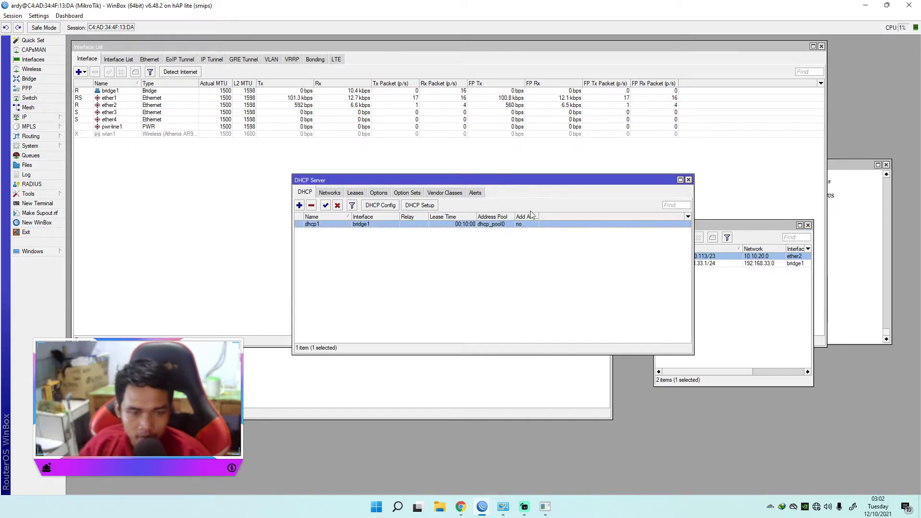
{"action": "left_click", "coordinate": [486, 257]}
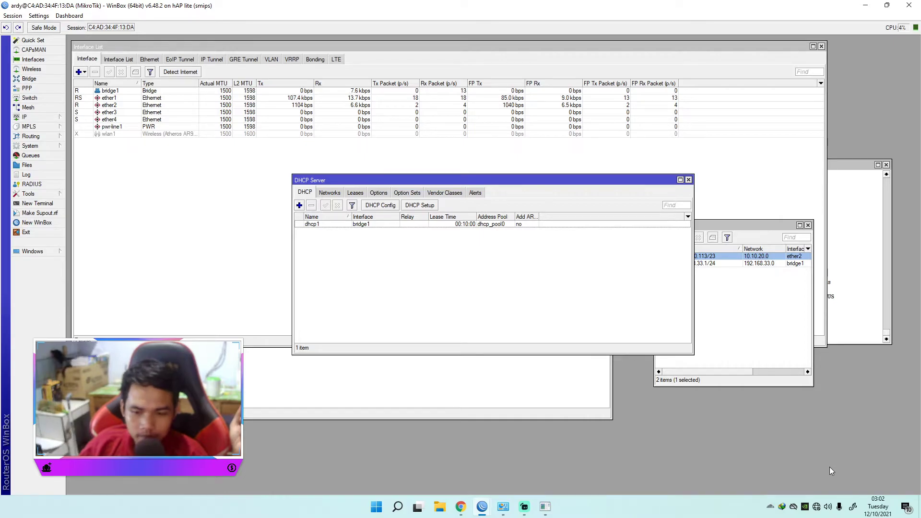
Step: Switch to the Windows network settings, view the Ethernet page and bring up the list of network connections
{"action": "right_click", "coordinate": [818, 508]}
{"action": "left_click", "coordinate": [823, 496]}
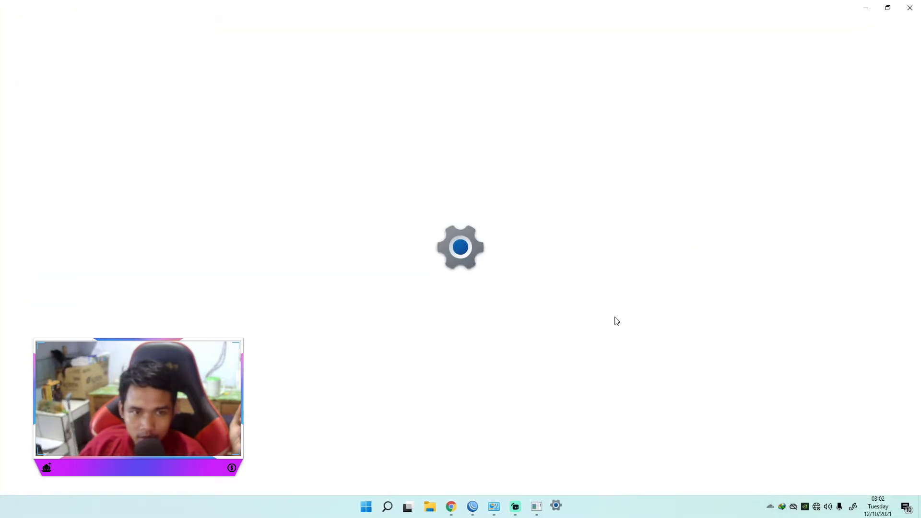
{"action": "left_click", "coordinate": [54, 156]}
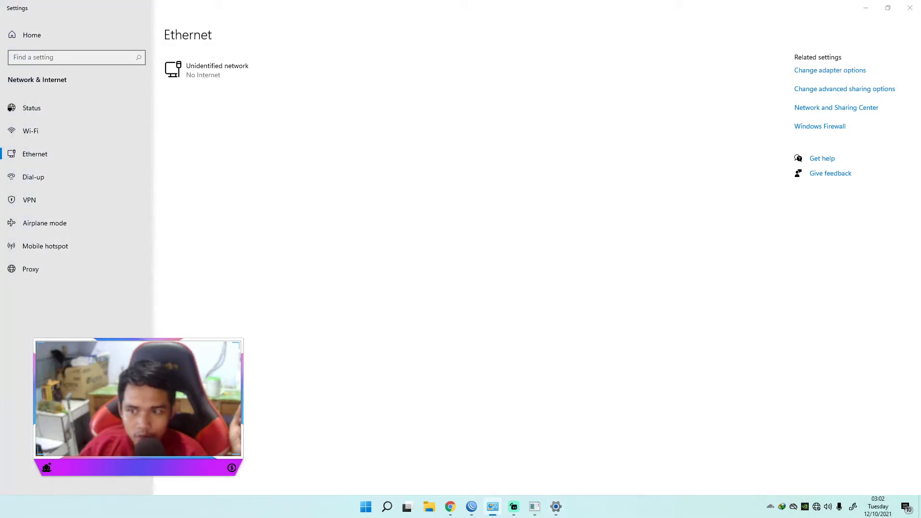
{"action": "left_click_drag", "start_coordinate": [345, 150], "coordinate": [250, 139]}
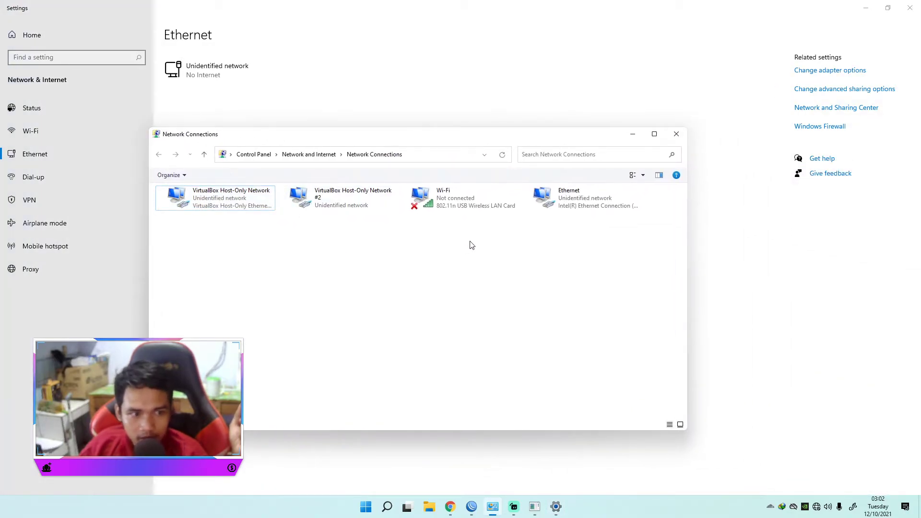
Step: Check the Ethernet adapter's IPv4 properties and accept obtaining an IP address automatically
{"action": "right_click", "coordinate": [581, 196]}
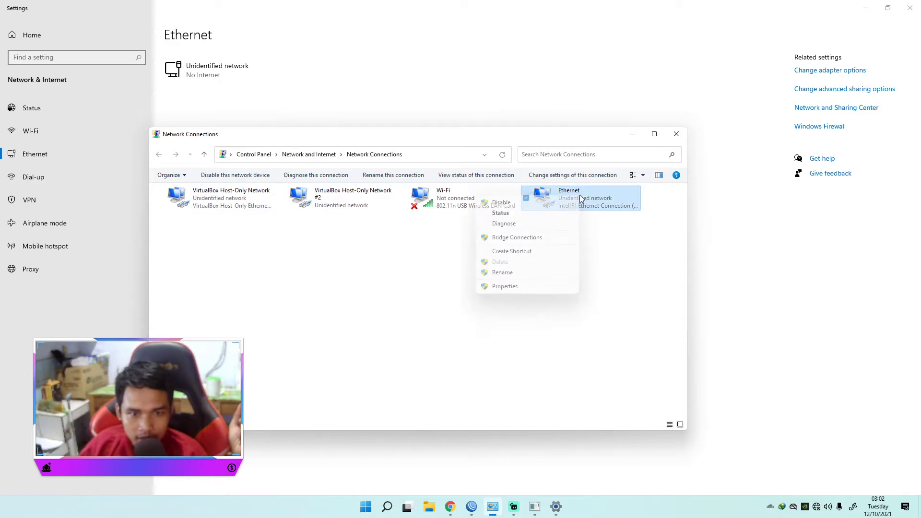
{"action": "left_click", "coordinate": [504, 287]}
{"action": "double_click", "coordinate": [232, 294]}
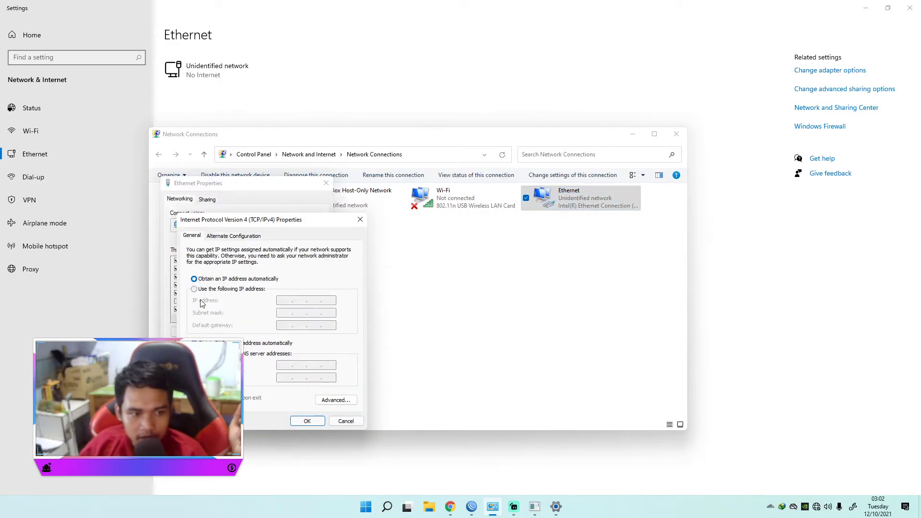
{"action": "left_click", "coordinate": [307, 421]}
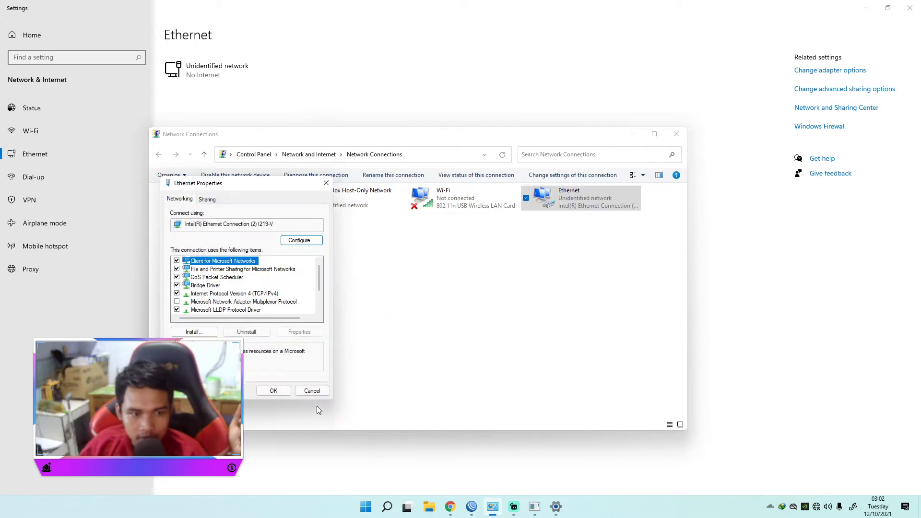
{"action": "left_click", "coordinate": [283, 393]}
Step: Disable the Ethernet adapter and enable it again to renew its connection
{"action": "right_click", "coordinate": [547, 204]}
{"action": "left_click", "coordinate": [520, 206]}
{"action": "right_click", "coordinate": [583, 203]}
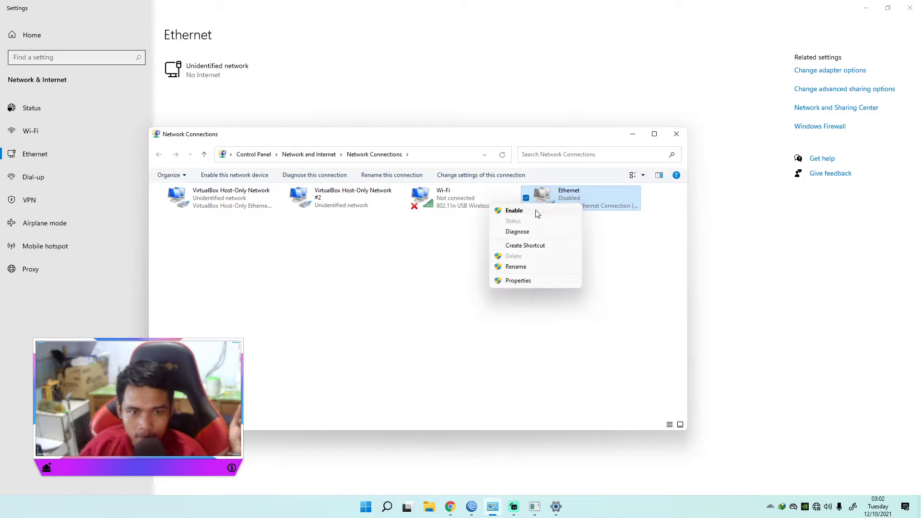
{"action": "left_click", "coordinate": [518, 212]}
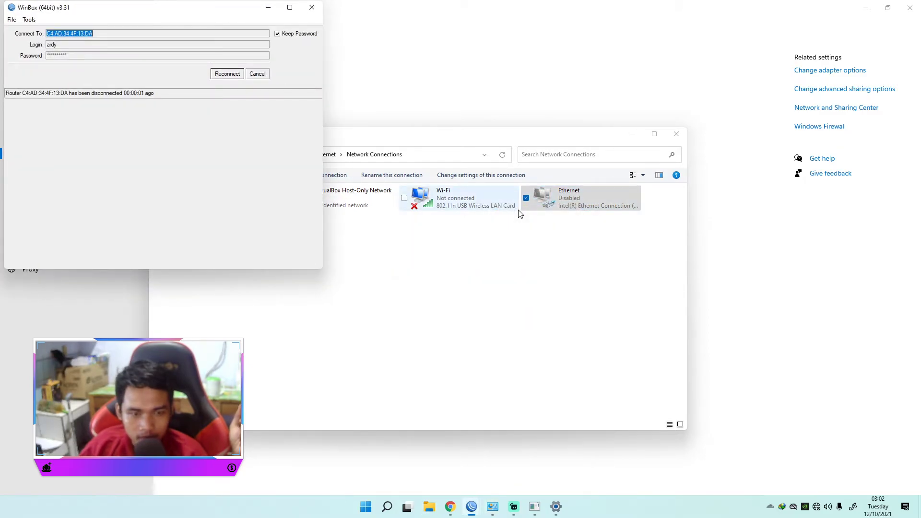
{"action": "right_click", "coordinate": [574, 202]}
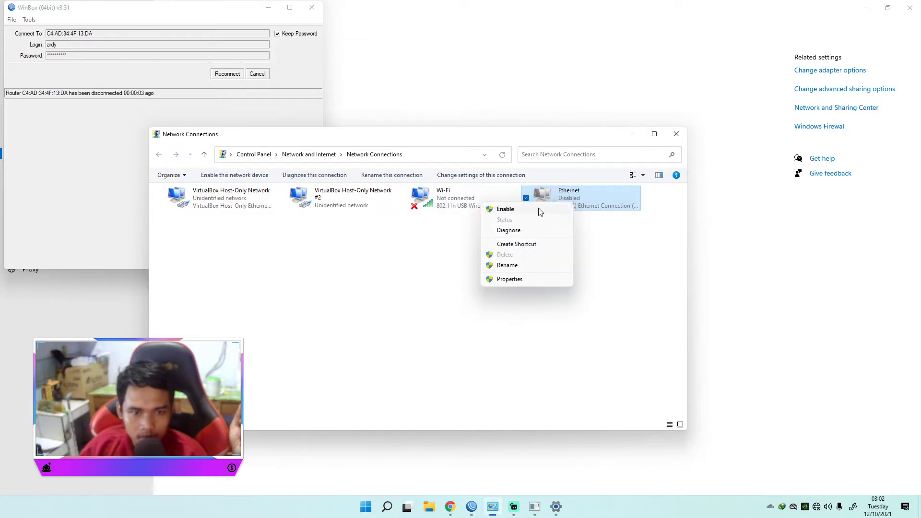
{"action": "left_click", "coordinate": [539, 211]}
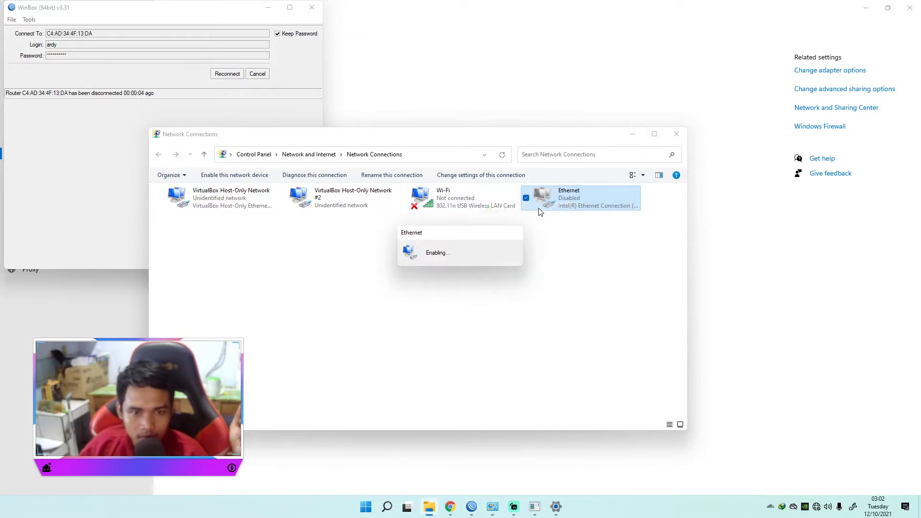
{"action": "left_click", "coordinate": [569, 261]}
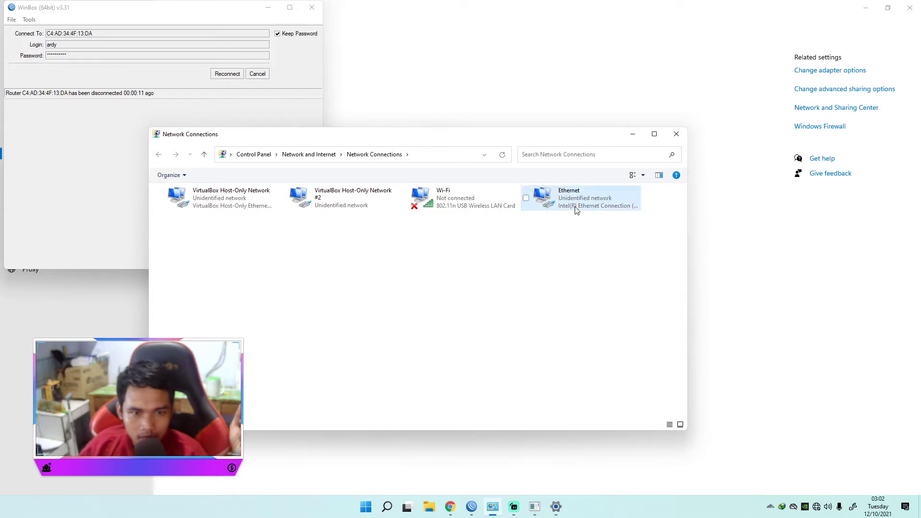
Step: Check the running ping output and examine the Ethernet adapter's connection details for its assigned IPv4 address
{"action": "left_click", "coordinate": [538, 507]}
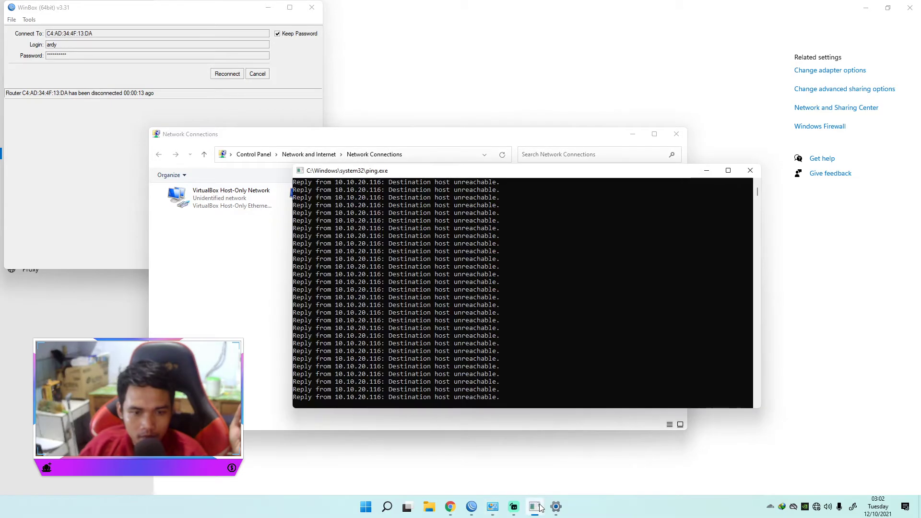
{"action": "left_click", "coordinate": [277, 267]}
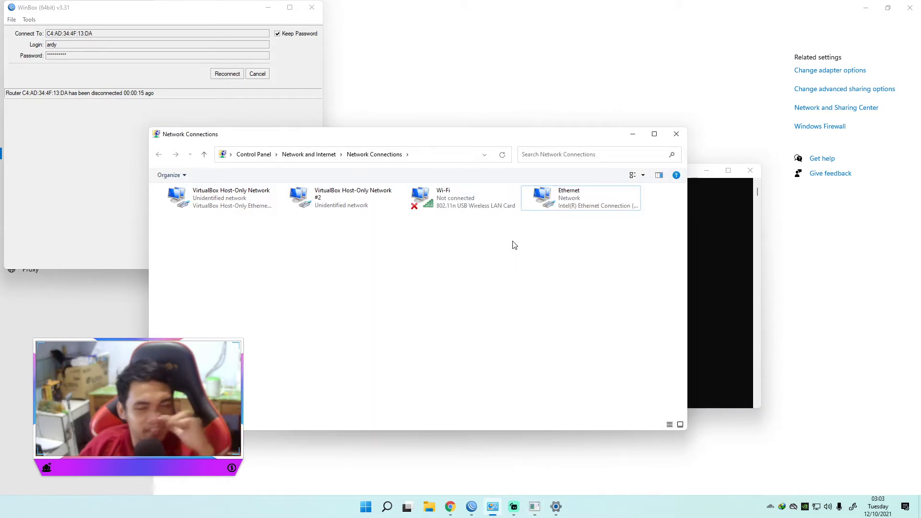
{"action": "left_click", "coordinate": [595, 206]}
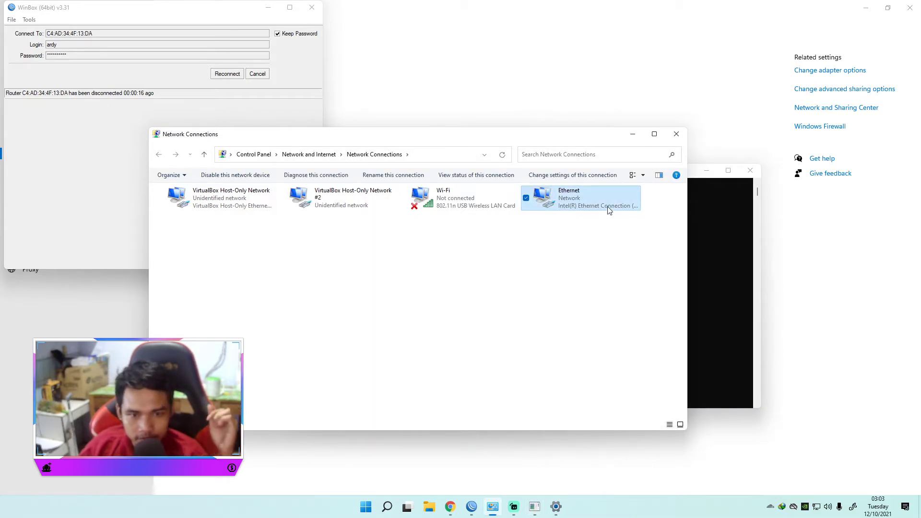
{"action": "right_click", "coordinate": [567, 201]}
{"action": "left_click", "coordinate": [491, 289]}
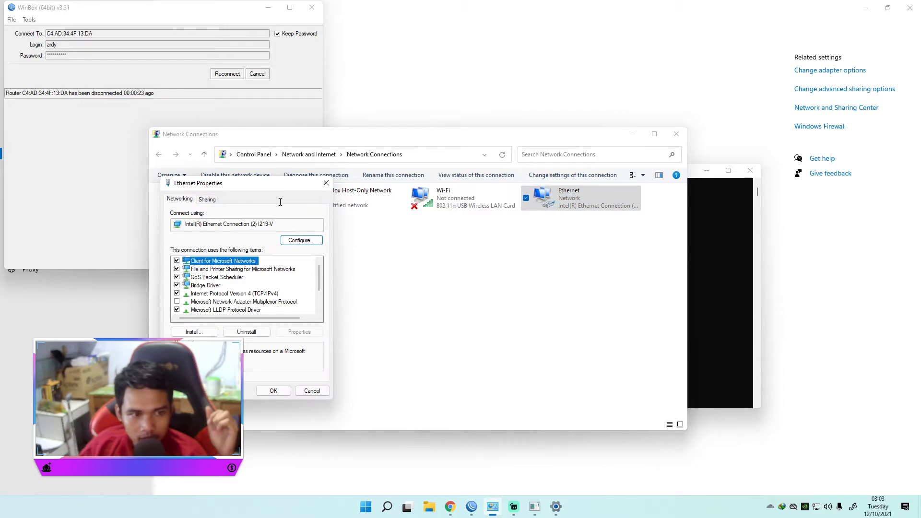
{"action": "left_click", "coordinate": [326, 183]}
{"action": "right_click", "coordinate": [545, 210]}
{"action": "left_click", "coordinate": [476, 224]}
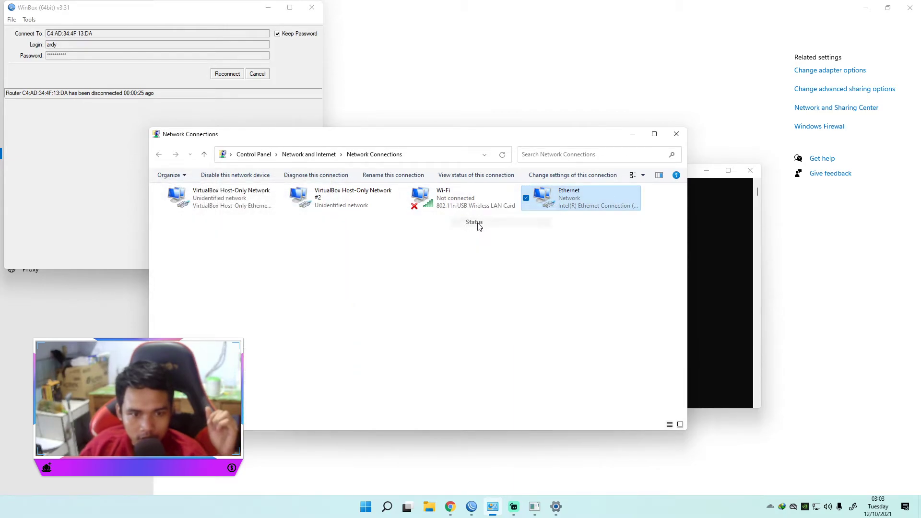
{"action": "left_click", "coordinate": [408, 248]}
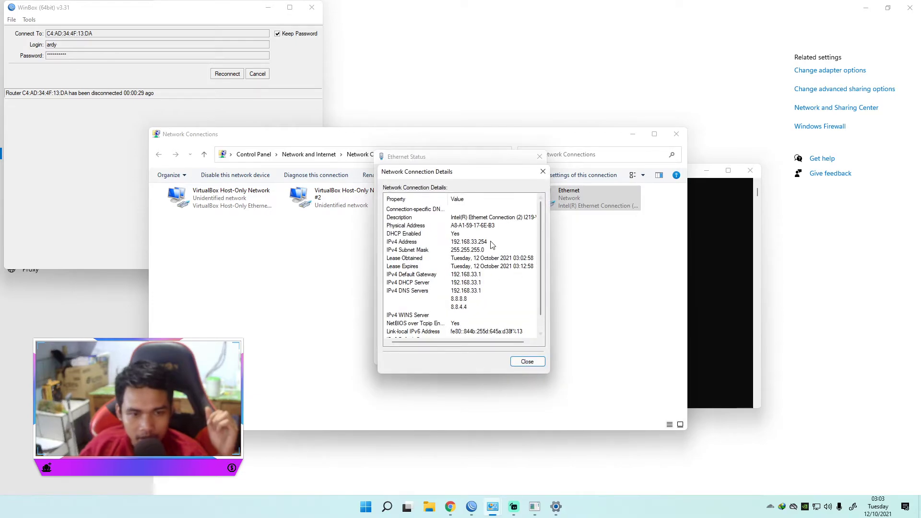
{"action": "left_click", "coordinate": [474, 244]}
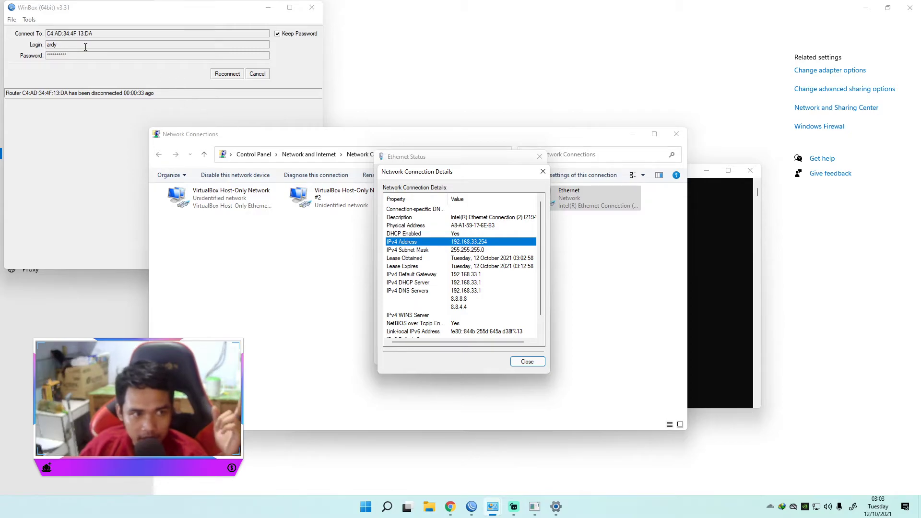
Step: Cancel the reconnection by MAC address and connect WinBox to the discovered router at 192.168.33.1 in a maximized session window
{"action": "left_click", "coordinate": [228, 75]}
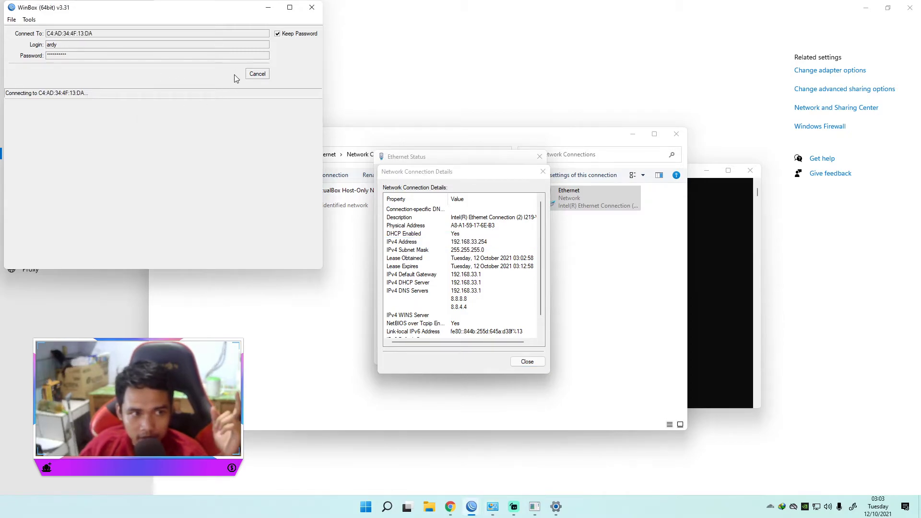
{"action": "left_click", "coordinate": [256, 75]}
{"action": "left_click", "coordinate": [34, 121]}
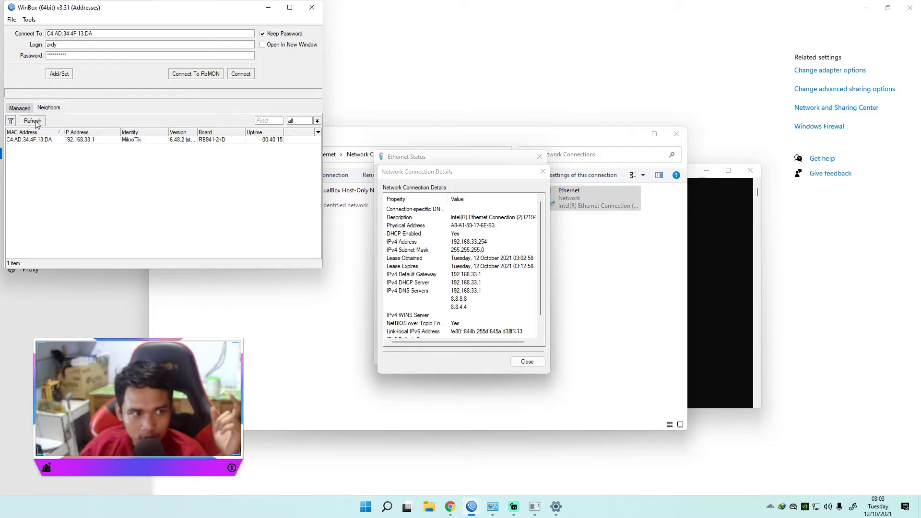
{"action": "left_click", "coordinate": [85, 140]}
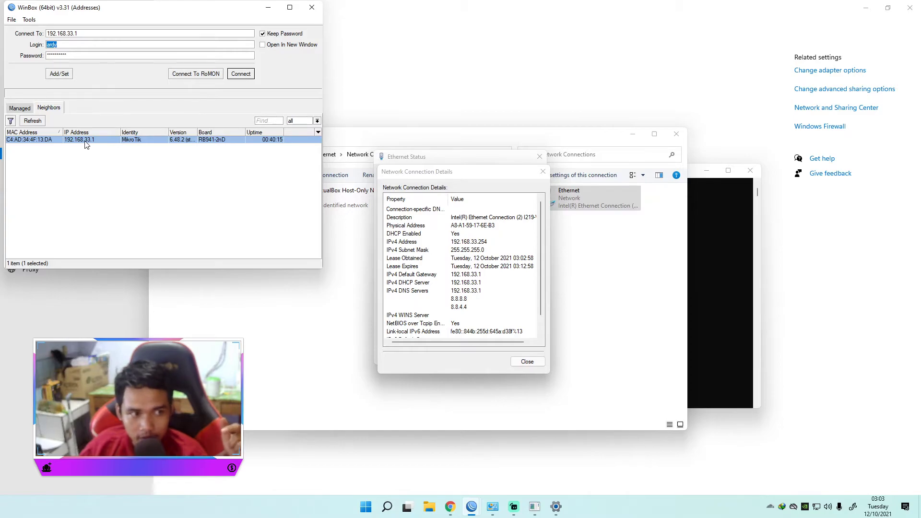
{"action": "left_click", "coordinate": [240, 75]}
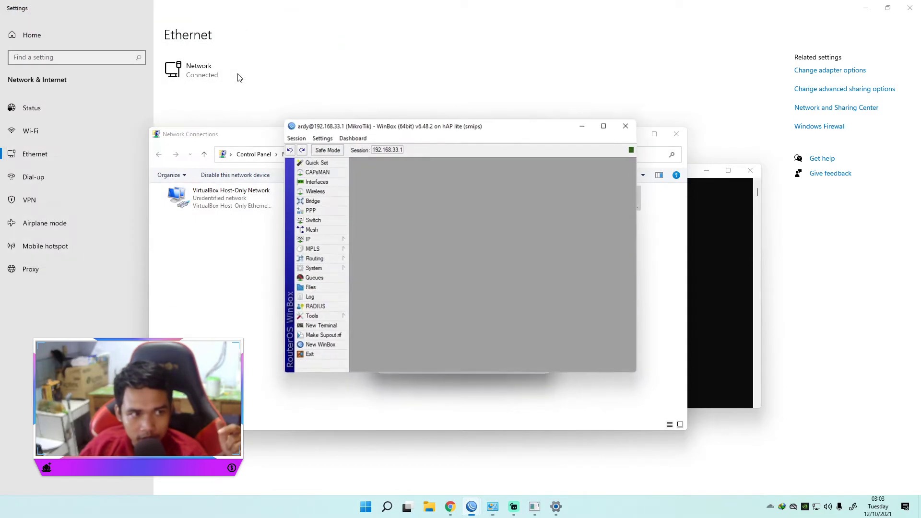
{"action": "left_click", "coordinate": [603, 127]}
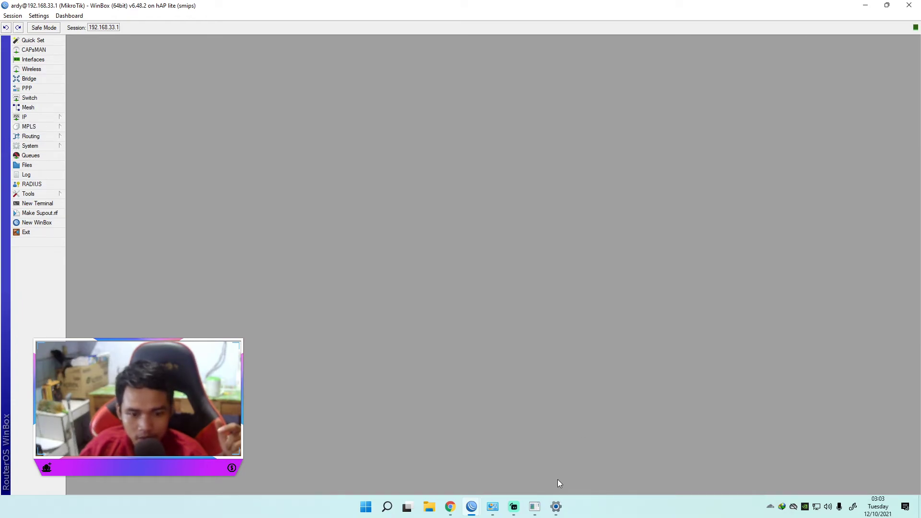
Step: Open the queue list and place the ping window beside it to check the replies from 8.8.8.8
{"action": "left_click", "coordinate": [31, 155]}
{"action": "left_click_drag", "start_coordinate": [469, 184], "coordinate": [239, 81]}
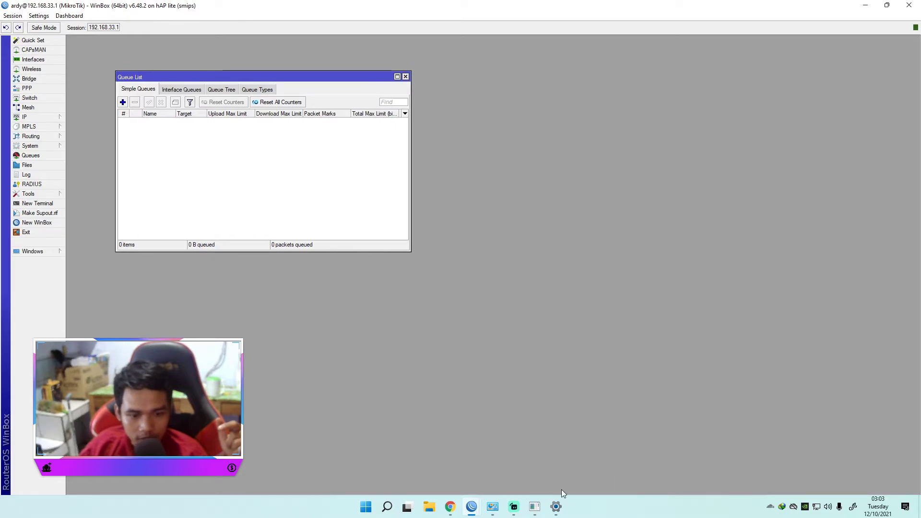
{"action": "left_click", "coordinate": [535, 506]}
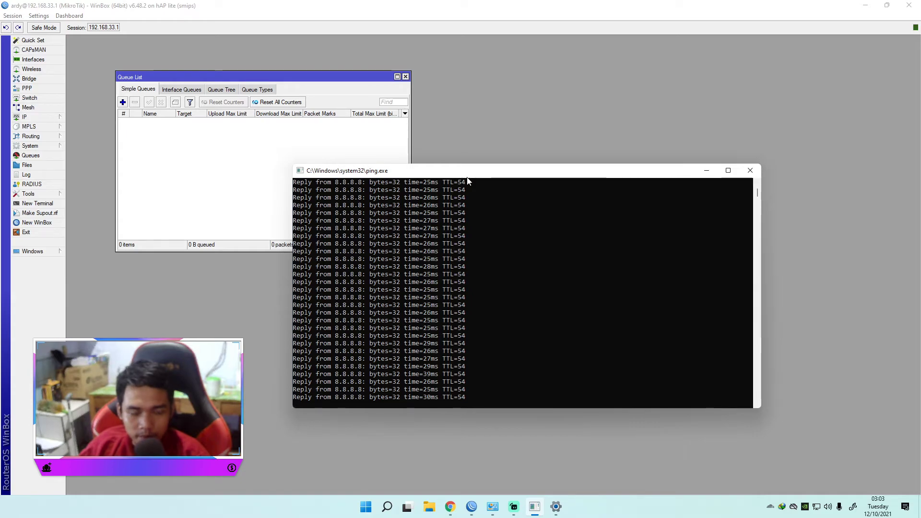
{"action": "left_click_drag", "start_coordinate": [461, 173], "coordinate": [583, 86]}
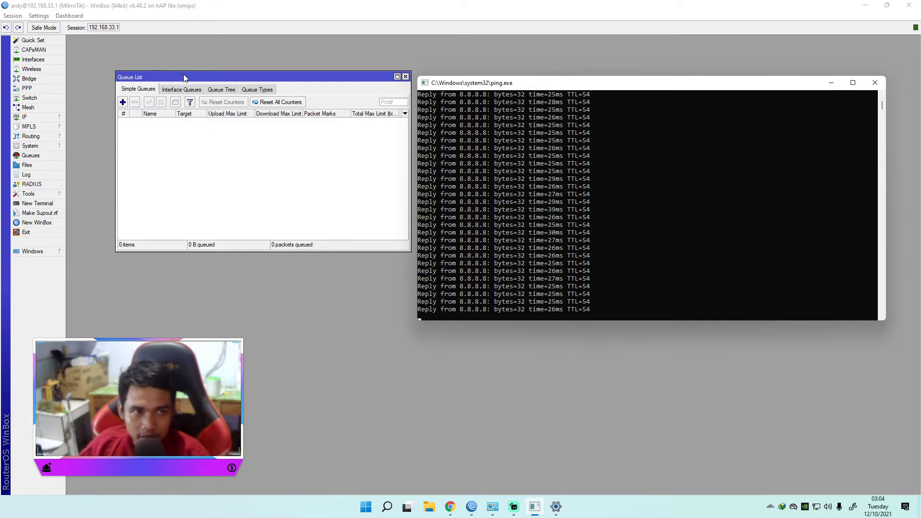
Step: Examine the DHCP client entry on ether2 beside the queue list and close the DHCP client list
{"action": "left_click", "coordinate": [43, 117]}
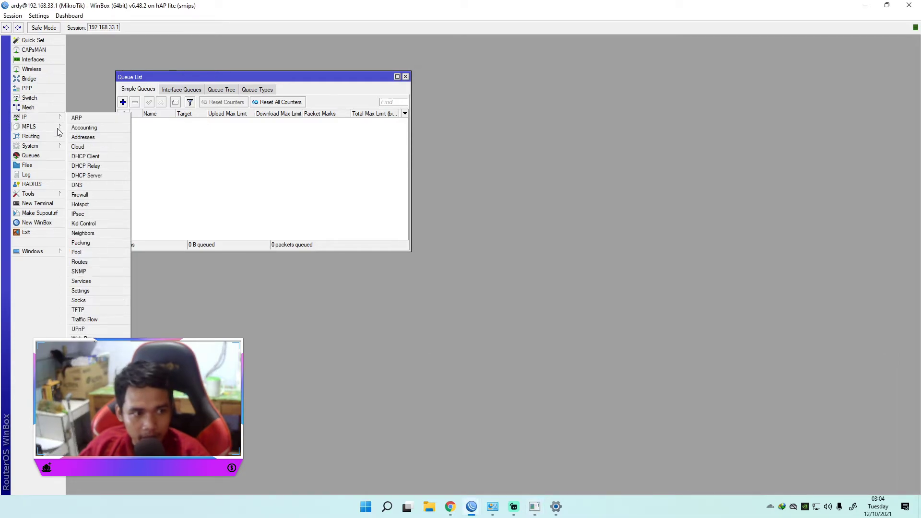
{"action": "left_click", "coordinate": [86, 156]}
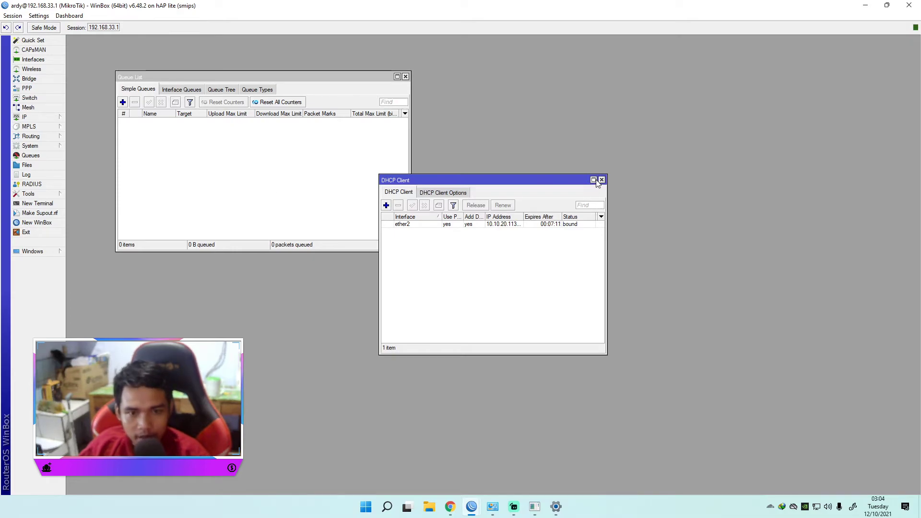
{"action": "left_click_drag", "start_coordinate": [570, 183], "coordinate": [607, 95]}
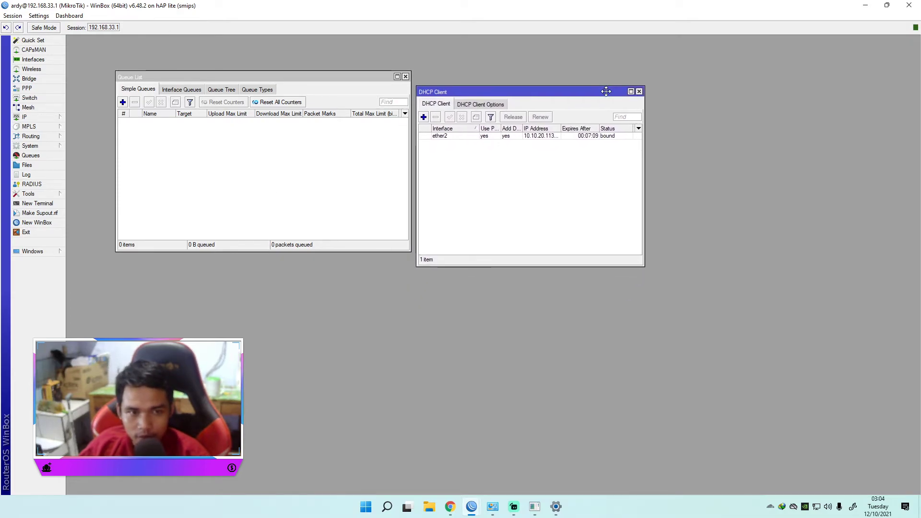
{"action": "left_click", "coordinate": [468, 138]}
{"action": "left_click", "coordinate": [483, 151]}
{"action": "left_click", "coordinate": [453, 136]}
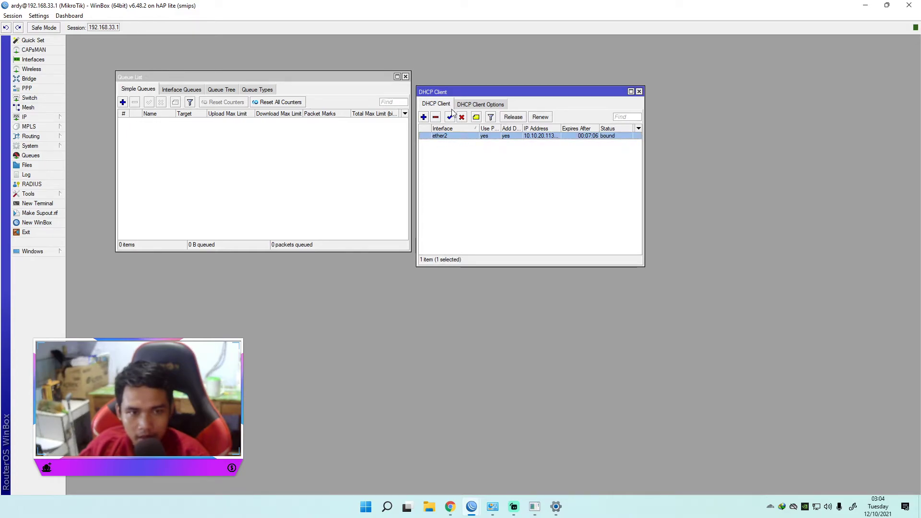
{"action": "left_click", "coordinate": [640, 91]}
Step: Delete the DHCP client on ether2 and place the DHCP client list beside the queue list
{"action": "left_click", "coordinate": [41, 117]}
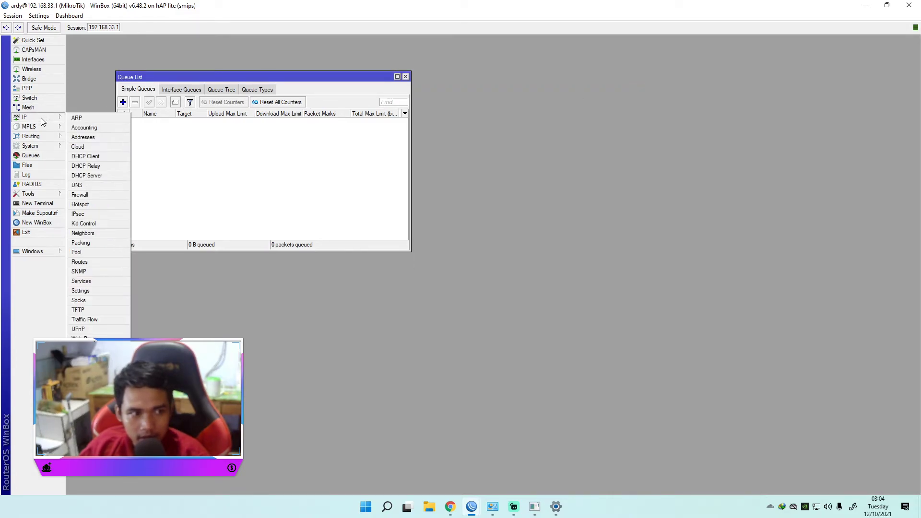
{"action": "left_click", "coordinate": [86, 157]}
{"action": "left_click", "coordinate": [448, 135]}
{"action": "left_click", "coordinate": [436, 118]}
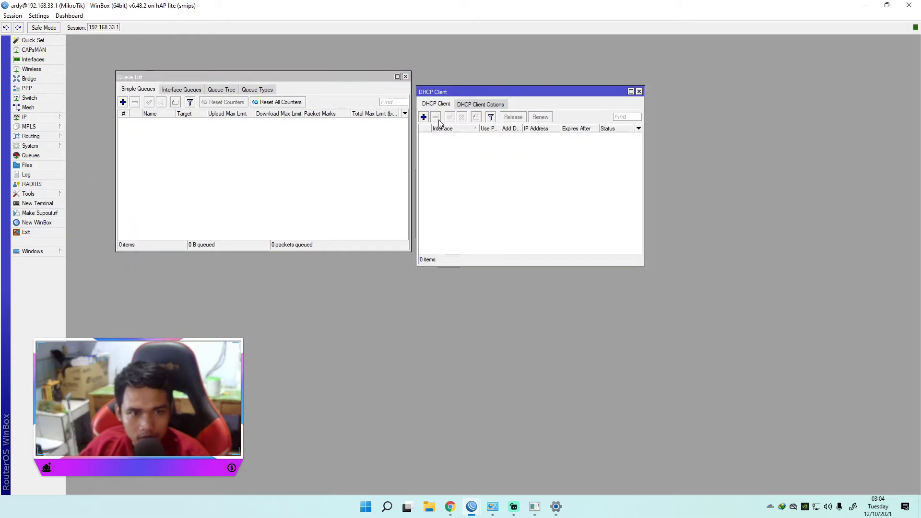
{"action": "left_click_drag", "start_coordinate": [464, 91], "coordinate": [483, 75]}
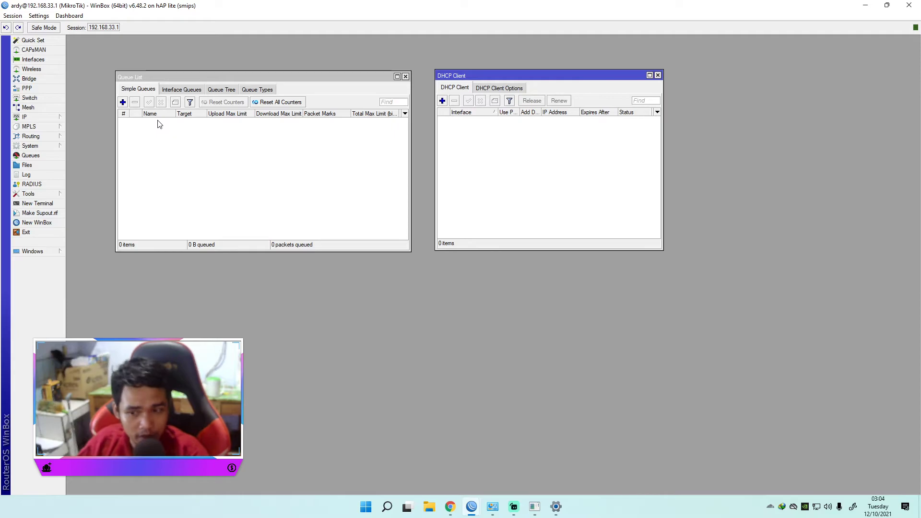
Step: Add a new PPPoE client interface and assign it to ether2
{"action": "left_click", "coordinate": [29, 60]}
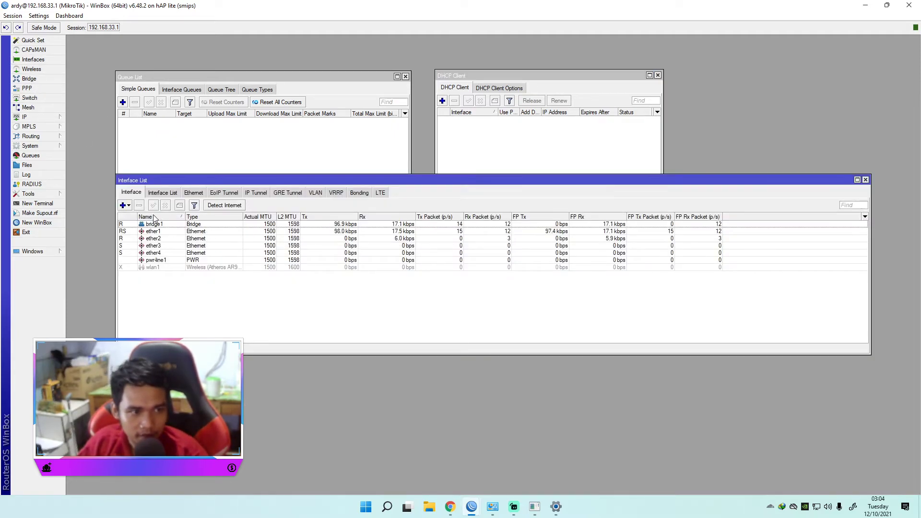
{"action": "left_click", "coordinate": [124, 206]}
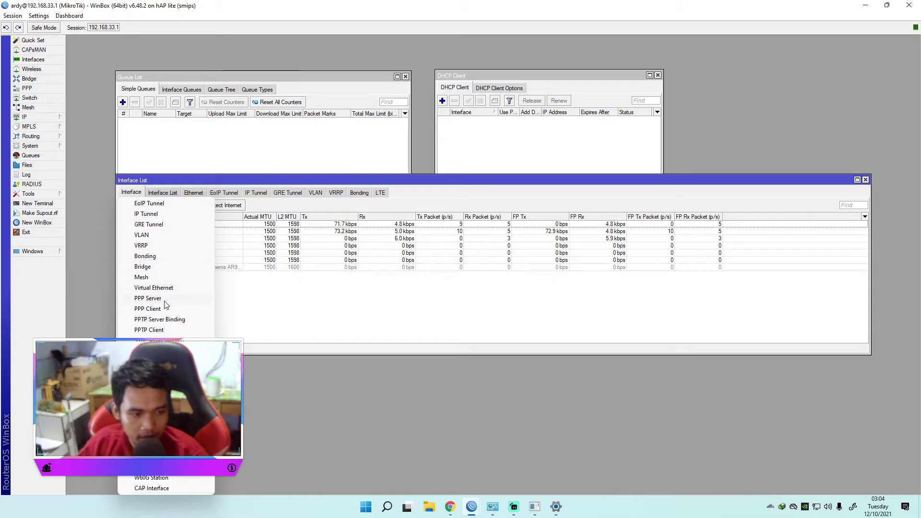
{"action": "left_click", "coordinate": [149, 414]}
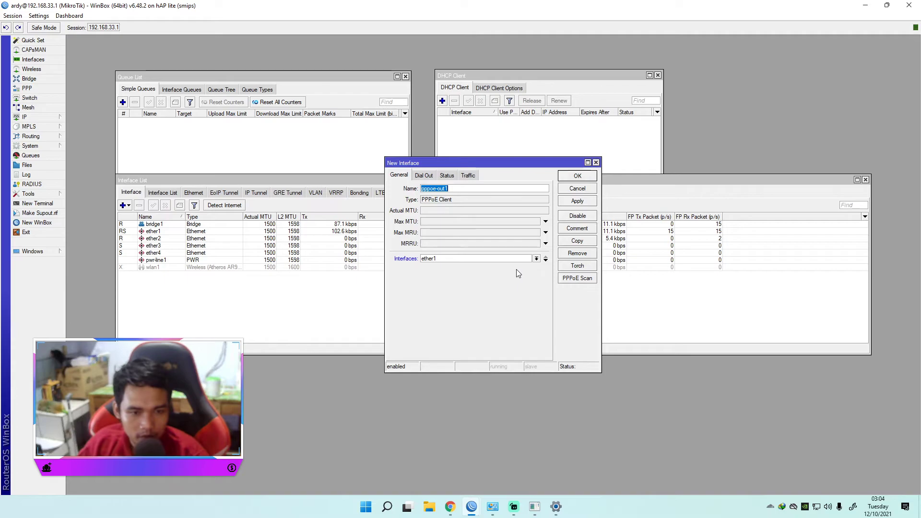
{"action": "left_click", "coordinate": [536, 259]}
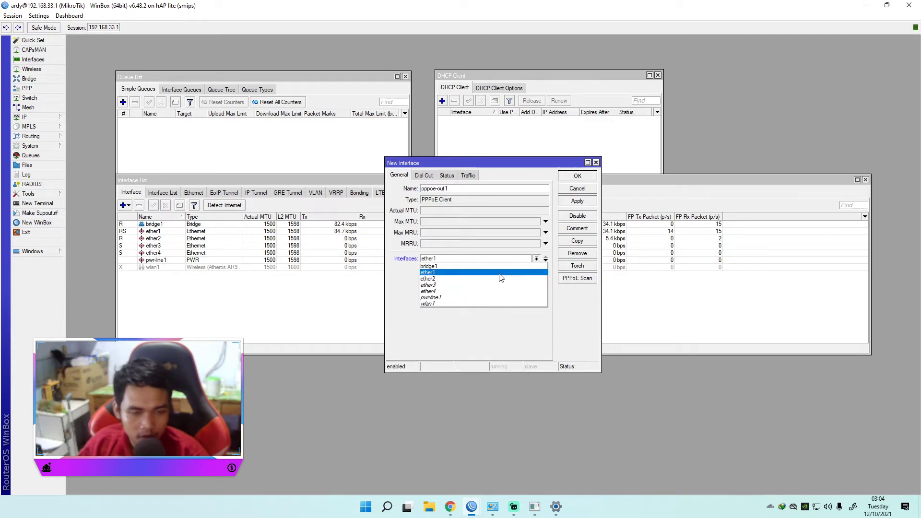
{"action": "left_click", "coordinate": [473, 282]}
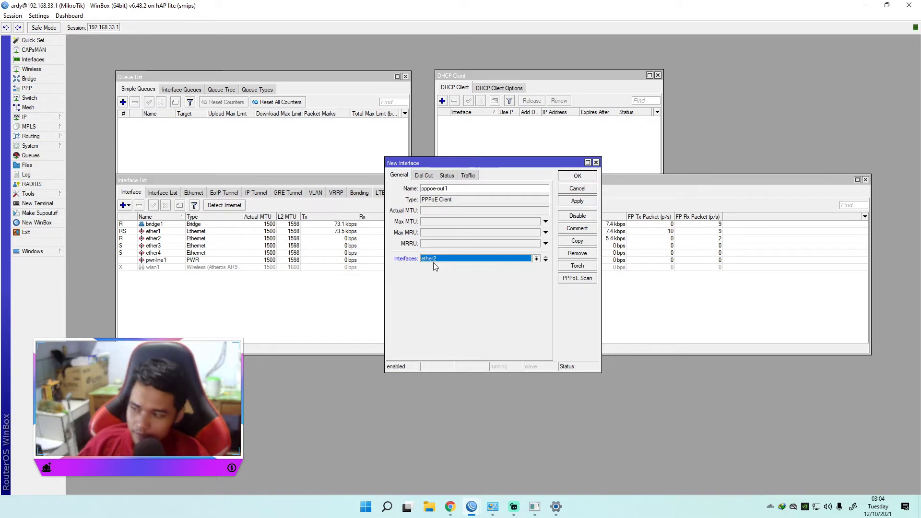
Step: Fill in the PPPoE client's dial-out credentials with the user pc and the account password
{"action": "left_click", "coordinate": [424, 175]}
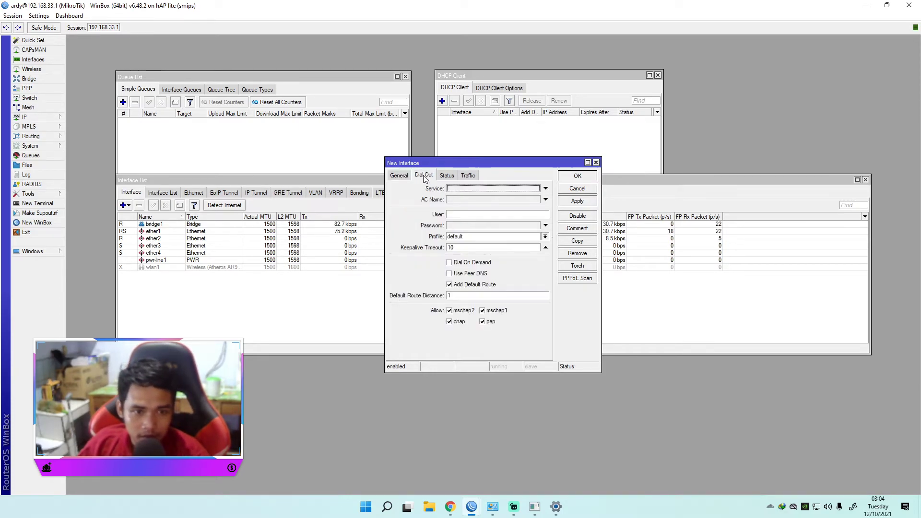
{"action": "left_click", "coordinate": [471, 215]}
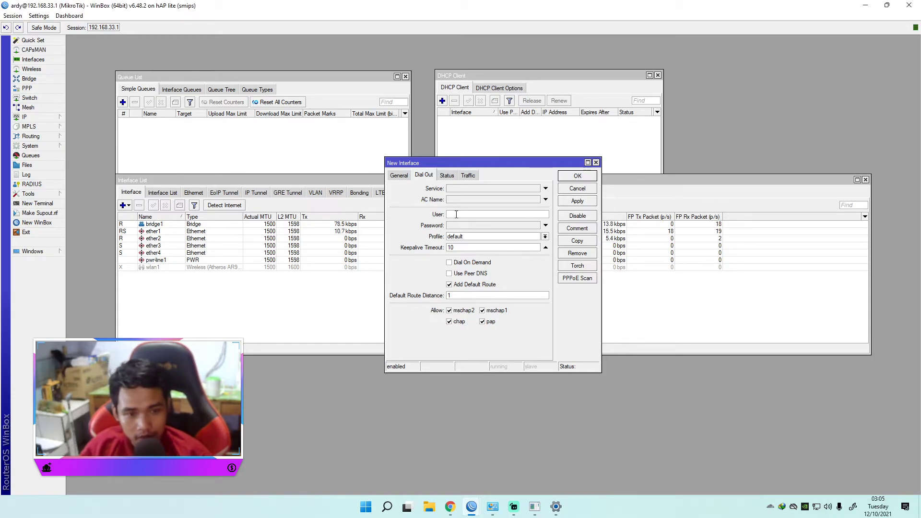
{"action": "left_click", "coordinate": [456, 215]}
{"action": "type", "text": "pc"}
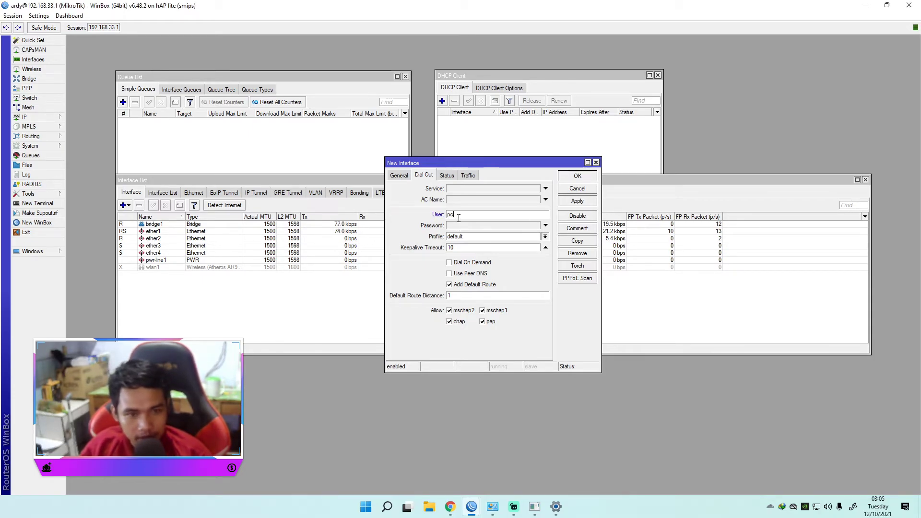
{"action": "left_click", "coordinate": [461, 226]}
{"action": "type", "text": "***"}
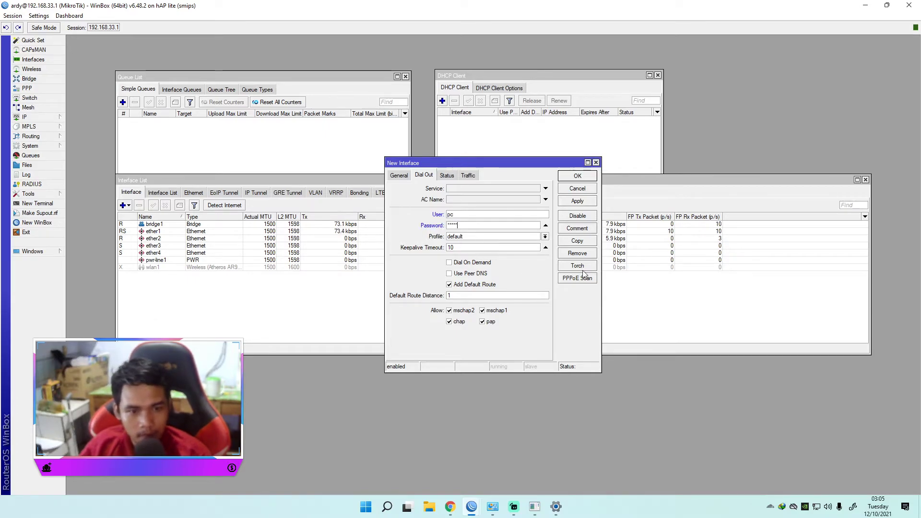
Step: Enable Use Peer DNS, keep Add Default Route enabled, and apply the PPPoE client settings
{"action": "left_click", "coordinate": [460, 285]}
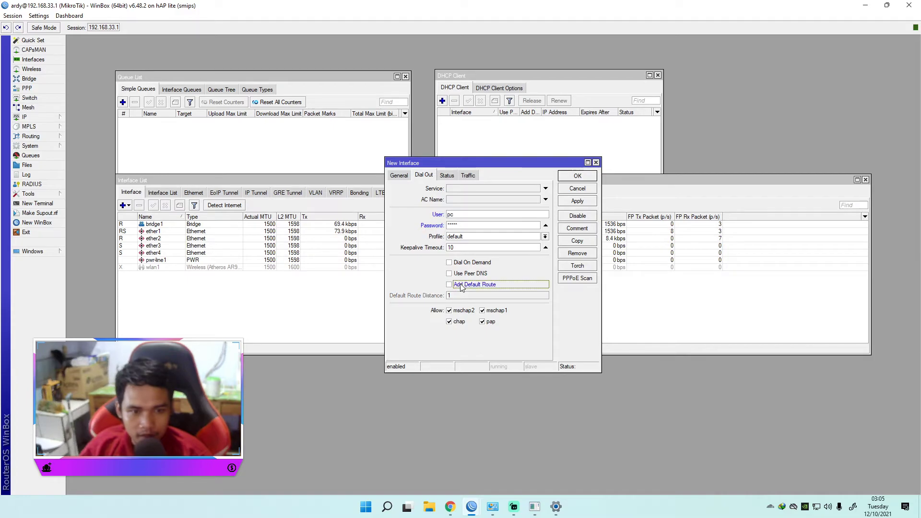
{"action": "left_click", "coordinate": [451, 286]}
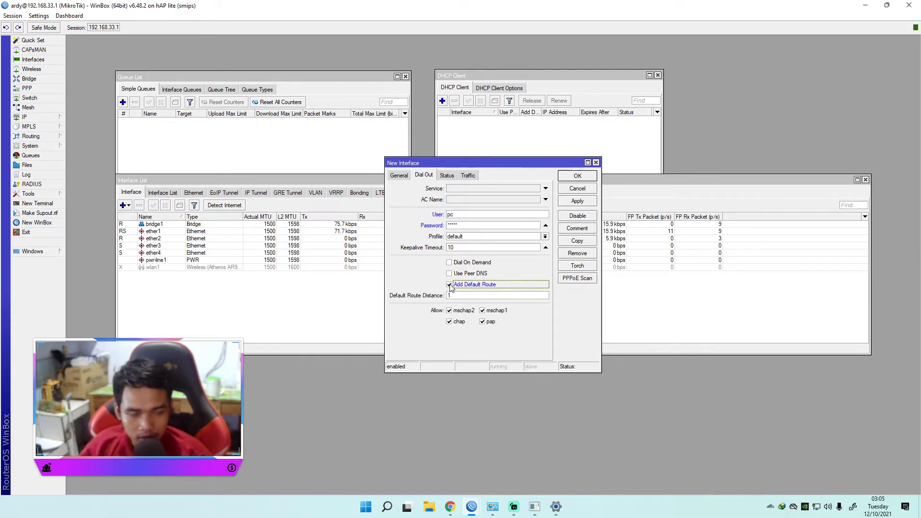
{"action": "left_click", "coordinate": [451, 286]}
{"action": "left_click", "coordinate": [450, 285]}
{"action": "left_click", "coordinate": [449, 274]}
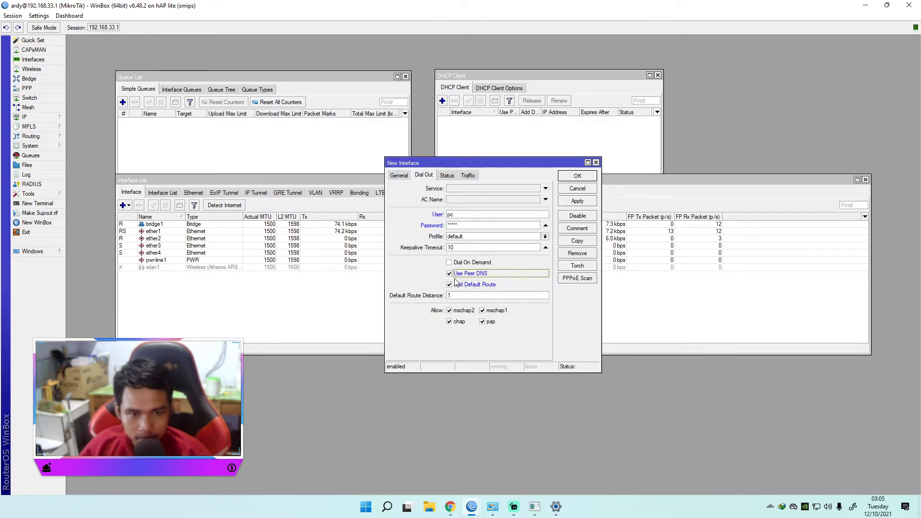
{"action": "left_click", "coordinate": [574, 203]}
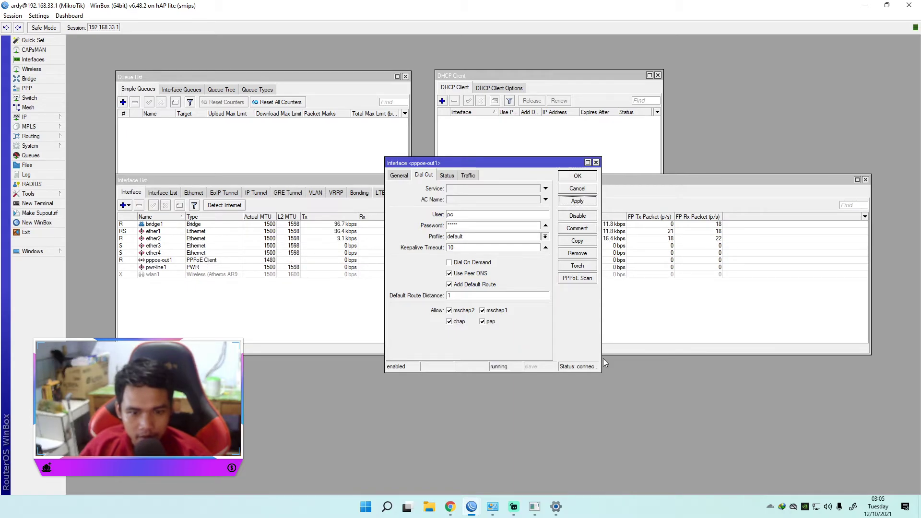
Step: Widen the PPPoE client window to read its full connection status and review the user entry
{"action": "left_click_drag", "start_coordinate": [601, 357], "coordinate": [649, 360]}
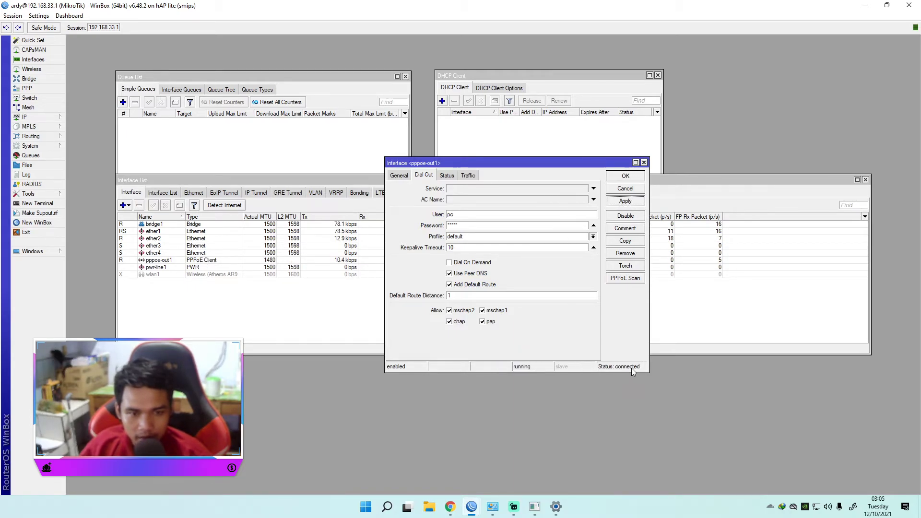
{"action": "double_click", "coordinate": [456, 215]}
{"action": "double_click", "coordinate": [461, 215]}
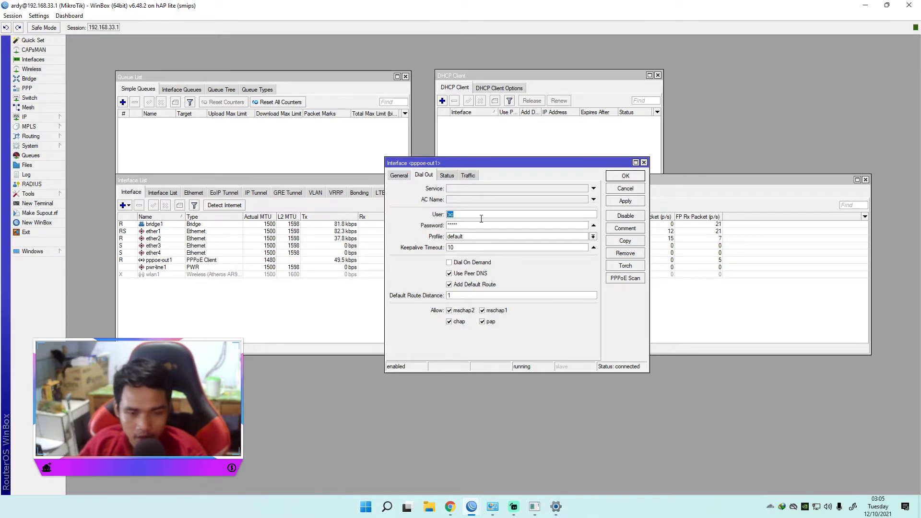
{"action": "left_click", "coordinate": [466, 215]}
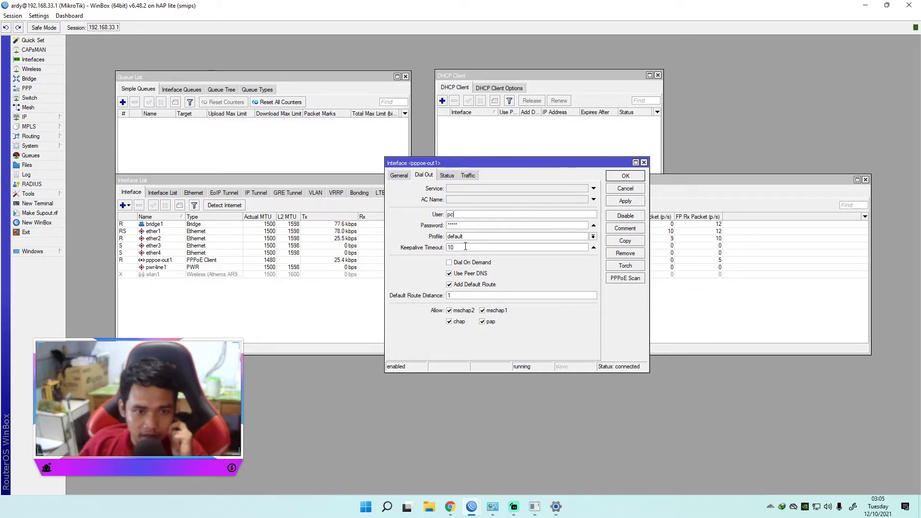
Step: Ping 8.8.8.8 from a new router terminal
{"action": "left_click", "coordinate": [28, 206]}
{"action": "type", "text": "ping 8.8.8.8"}
{"action": "key", "text": "Return"}
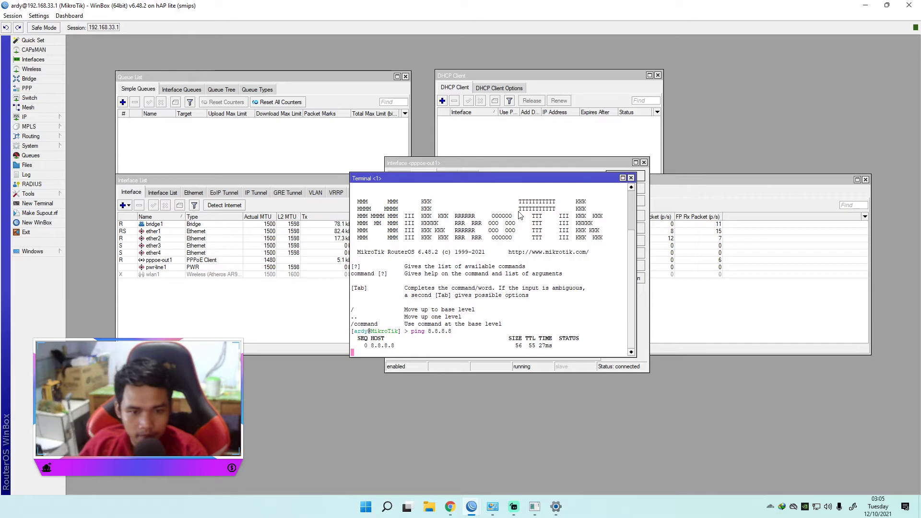
Step: Place the terminal beside the PPPoE client window and disable and re-enable the client to compare the ping replies
{"action": "left_click_drag", "start_coordinate": [510, 179], "coordinate": [289, 204]}
{"action": "left_click_drag", "start_coordinate": [459, 163], "coordinate": [551, 122]}
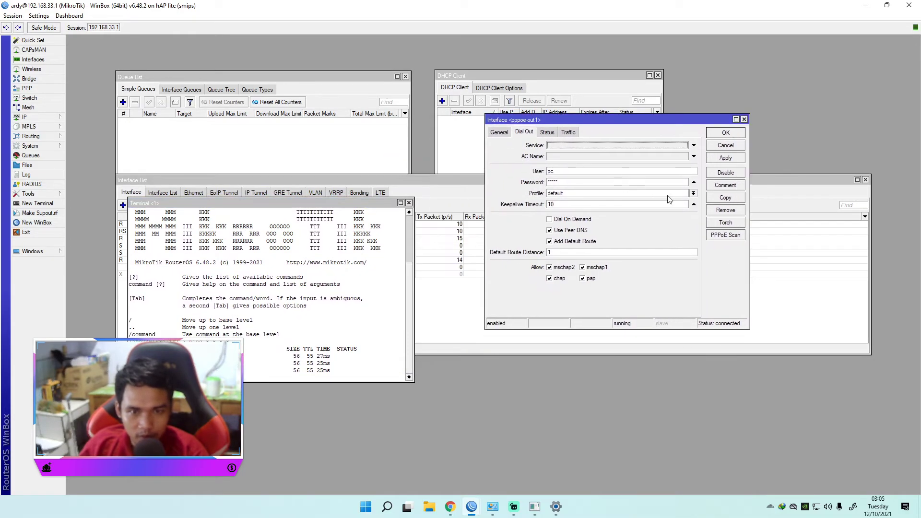
{"action": "left_click", "coordinate": [726, 172]}
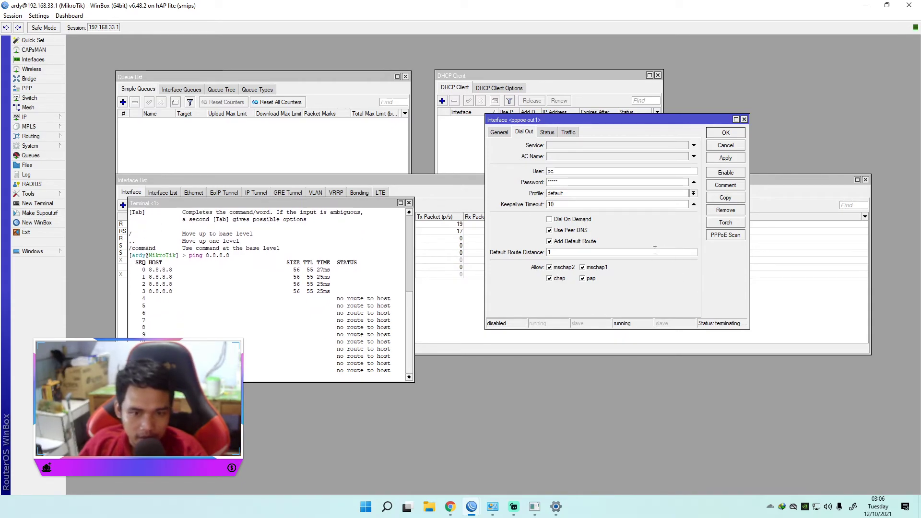
{"action": "left_click", "coordinate": [726, 173]}
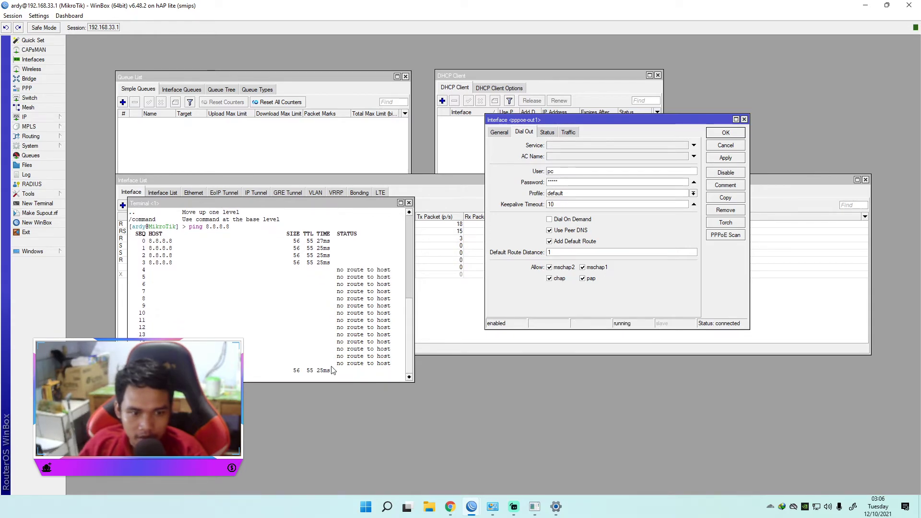
Step: Close the computer's old ping window and start a new ping to 8.8.8.8, placed beside the router terminal
{"action": "left_click", "coordinate": [535, 512]}
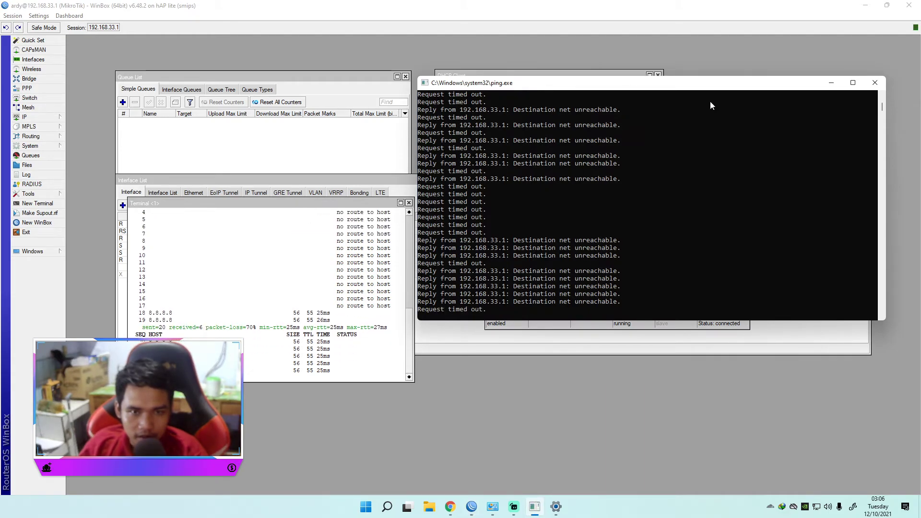
{"action": "left_click", "coordinate": [873, 86]}
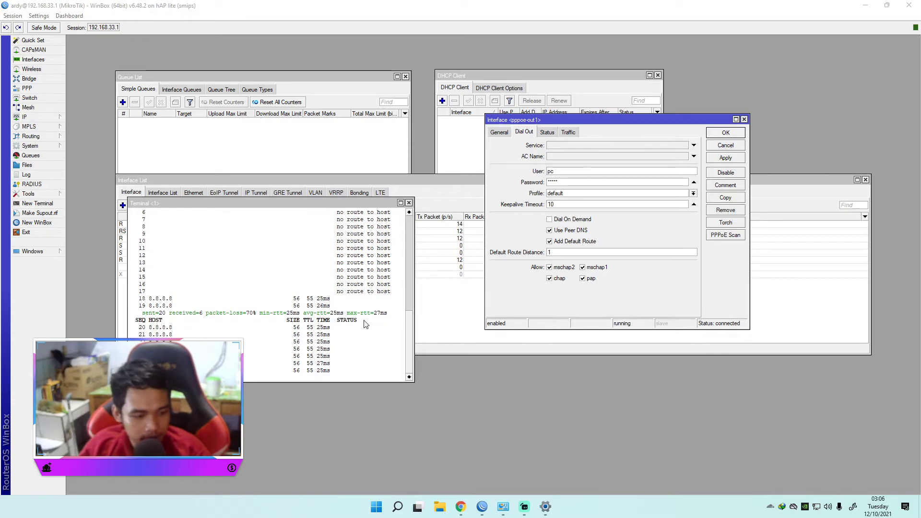
{"action": "key", "text": "super+r"}
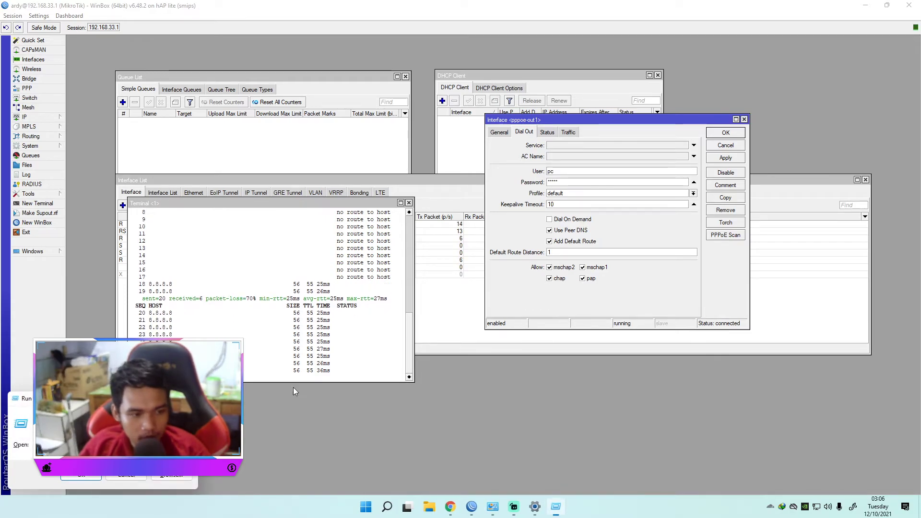
{"action": "left_click", "coordinate": [81, 475]}
{"action": "left_click_drag", "start_coordinate": [244, 37], "coordinate": [593, 159]}
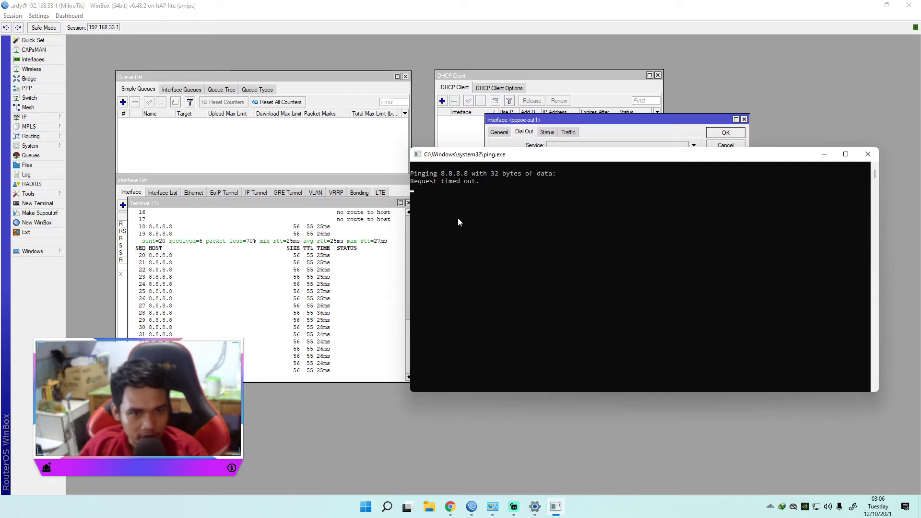
Step: Change the outgoing interface of the srcnat masquerade rule to pppoe-out1 and save the rule
{"action": "left_click", "coordinate": [32, 118]}
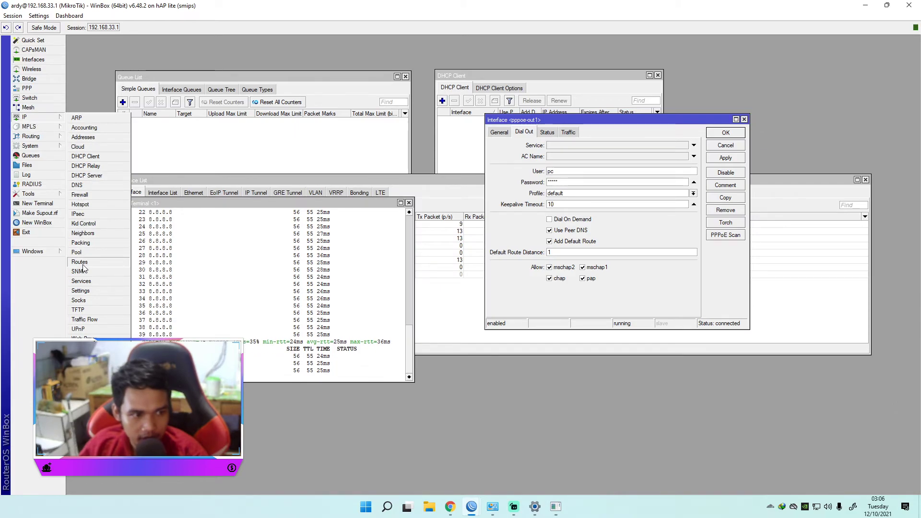
{"action": "left_click", "coordinate": [81, 194]}
{"action": "left_click", "coordinate": [316, 192]}
{"action": "left_click", "coordinate": [533, 225]}
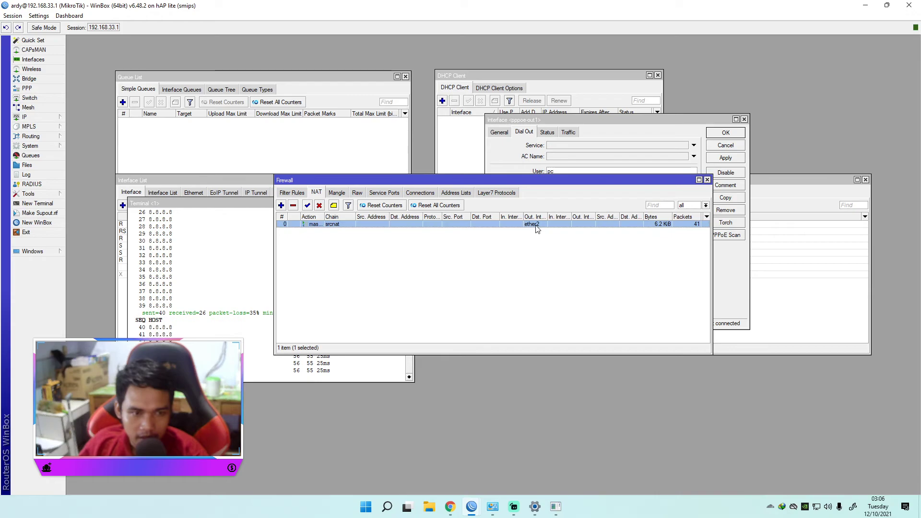
{"action": "double_click", "coordinate": [534, 225]}
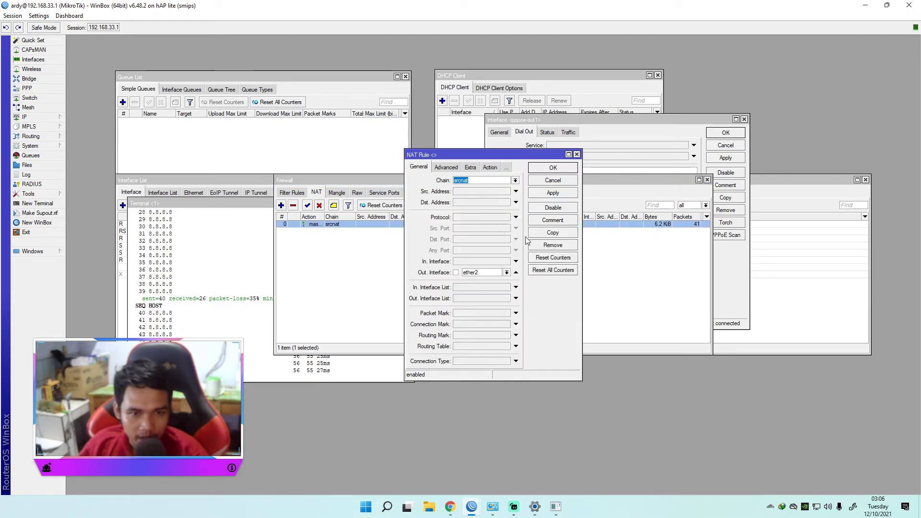
{"action": "left_click", "coordinate": [506, 273]}
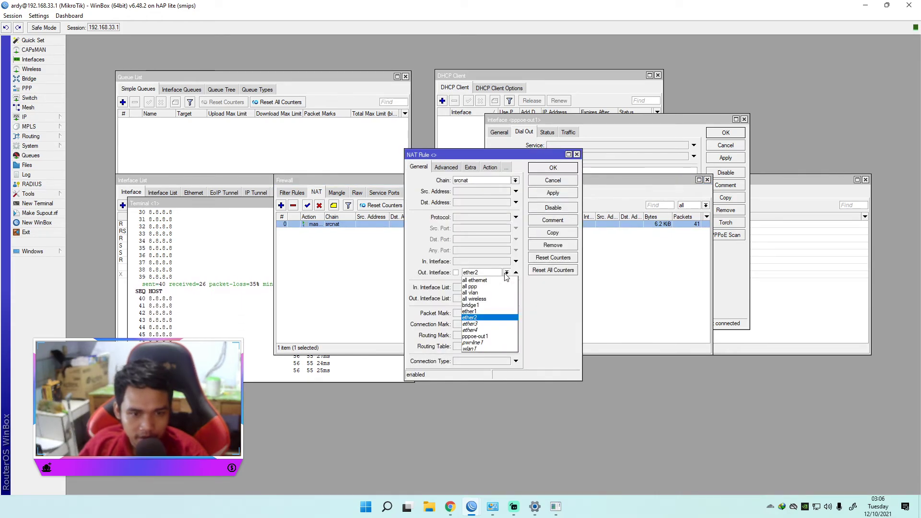
{"action": "left_click", "coordinate": [479, 338]}
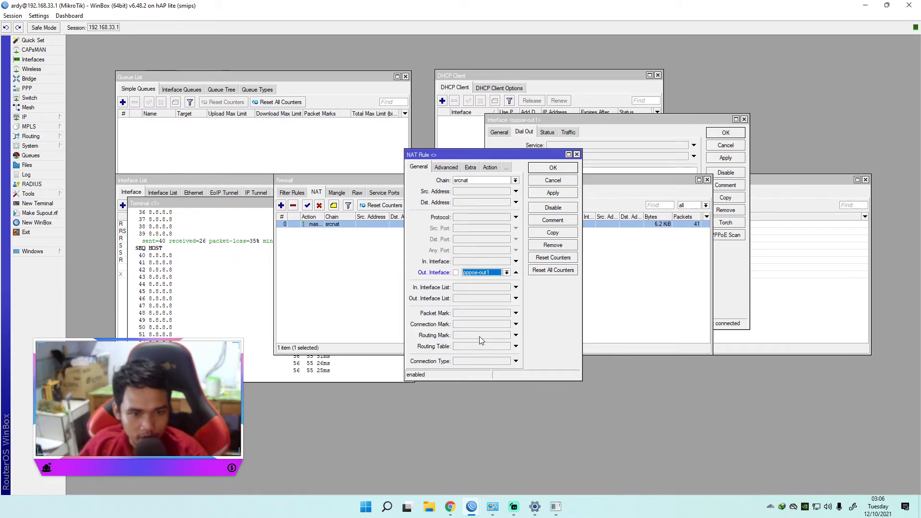
{"action": "left_click", "coordinate": [552, 194]}
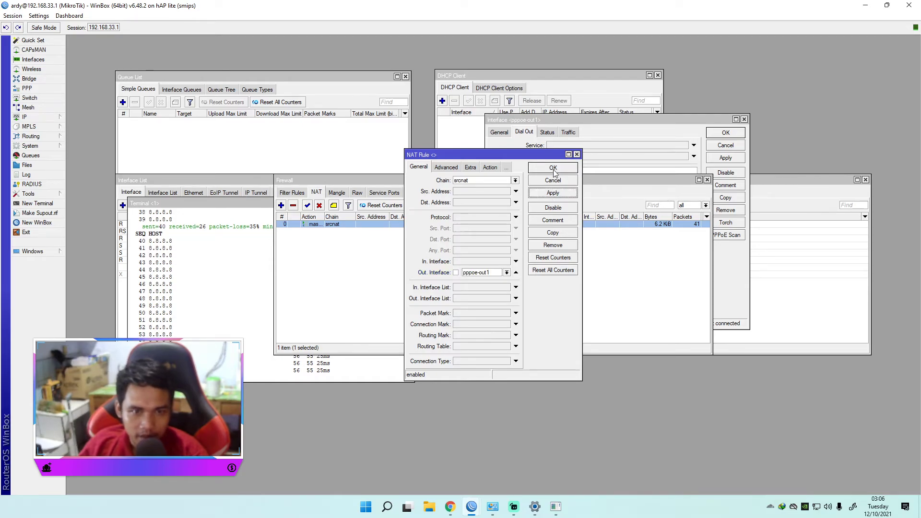
{"action": "left_click", "coordinate": [554, 169]}
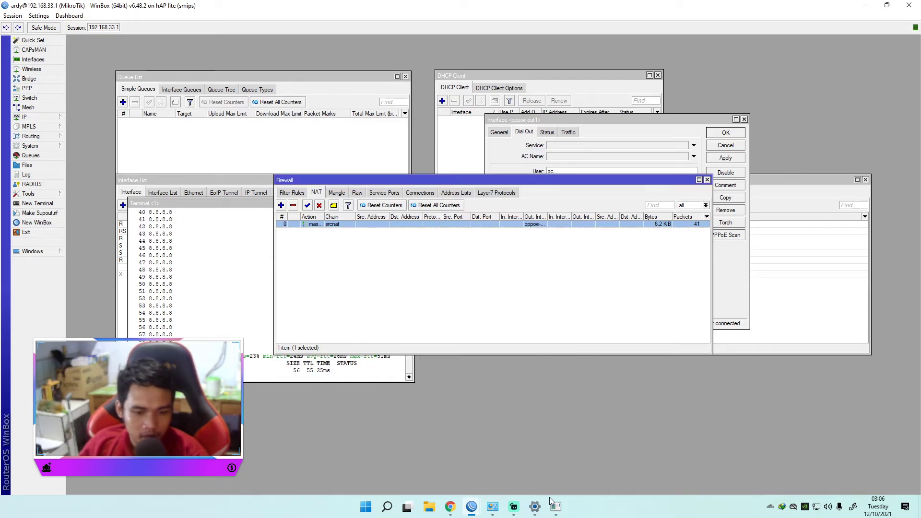
Step: Check the computer's running ping, and disable and re-enable the Ethernet adapter in Windows Network Connections
{"action": "left_click", "coordinate": [555, 505]}
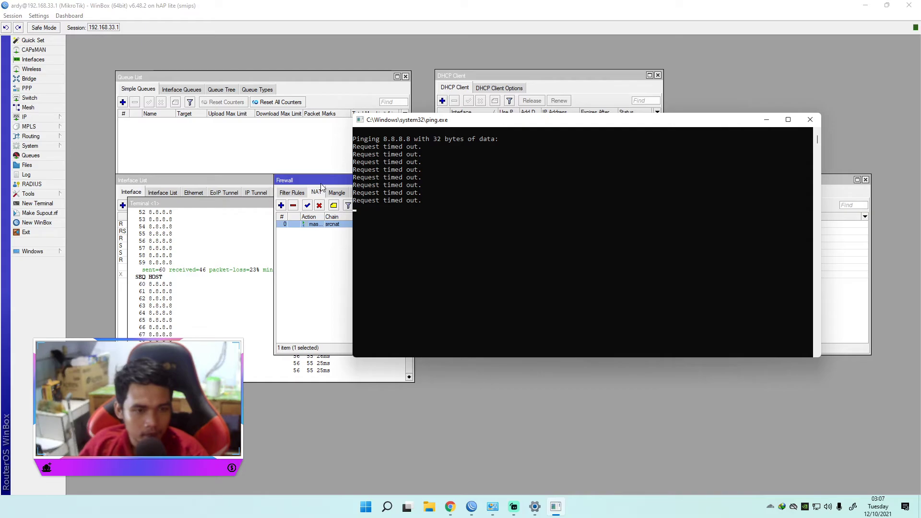
{"action": "left_click_drag", "start_coordinate": [335, 175], "coordinate": [310, 177]}
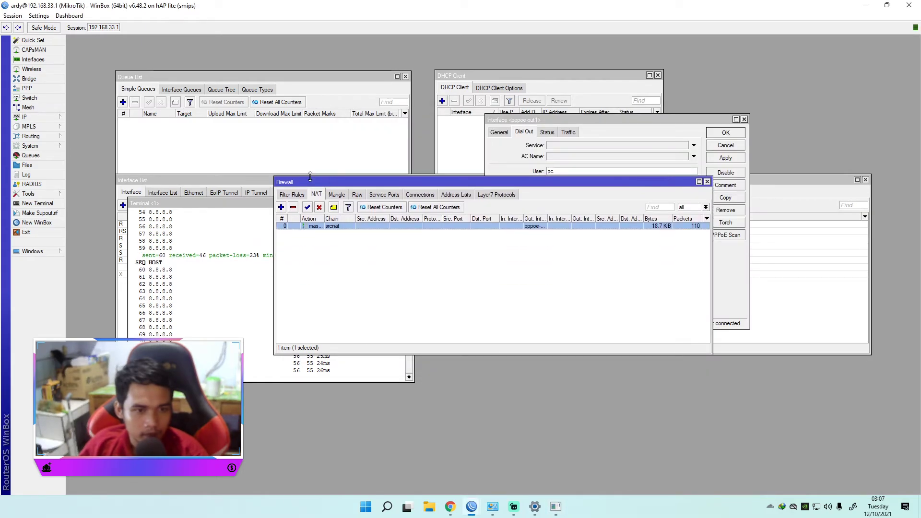
{"action": "left_click", "coordinate": [535, 507]}
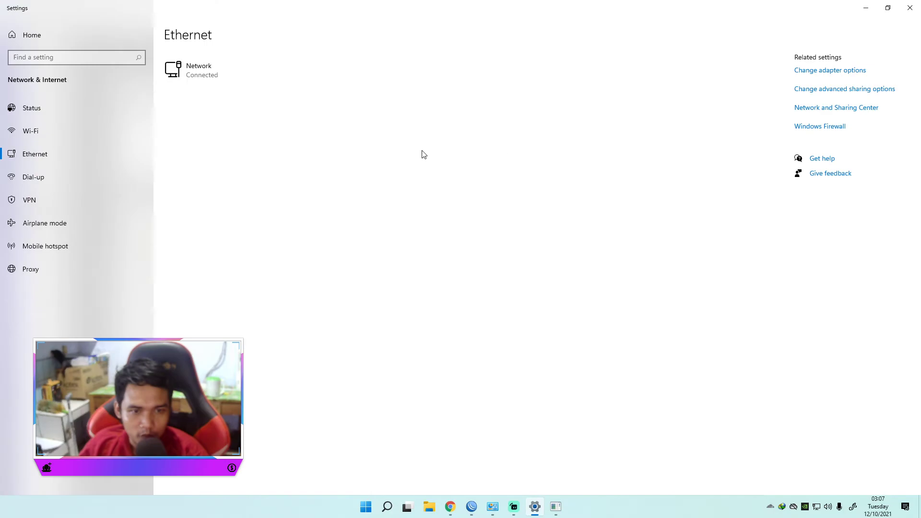
{"action": "left_click", "coordinate": [830, 70]}
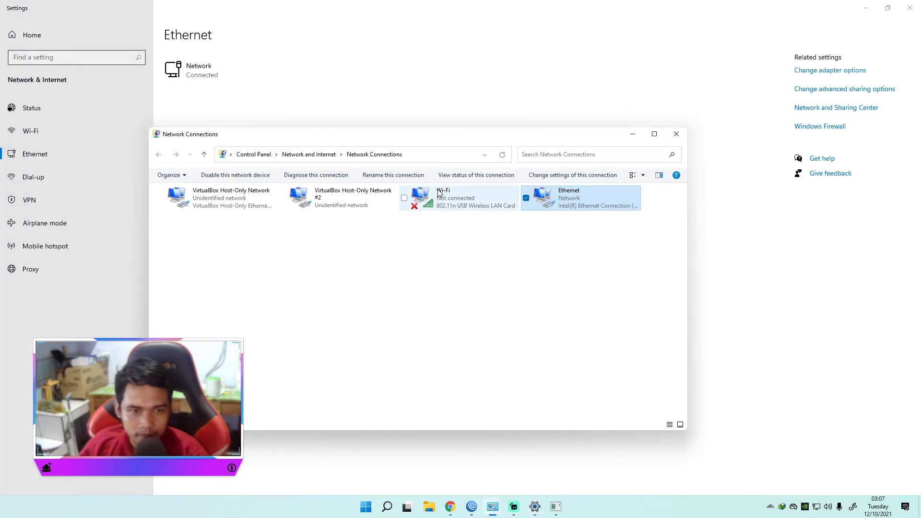
{"action": "right_click", "coordinate": [554, 202]}
{"action": "left_click", "coordinate": [475, 208]}
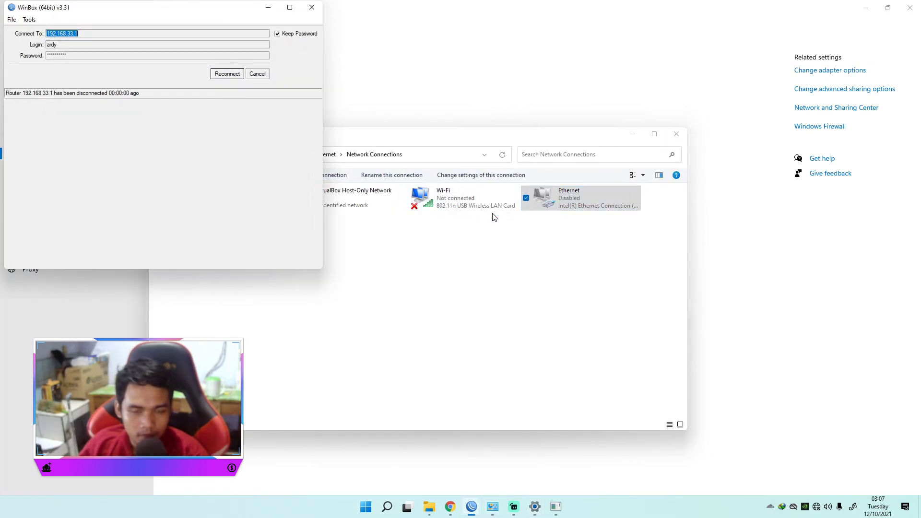
{"action": "right_click", "coordinate": [558, 209]}
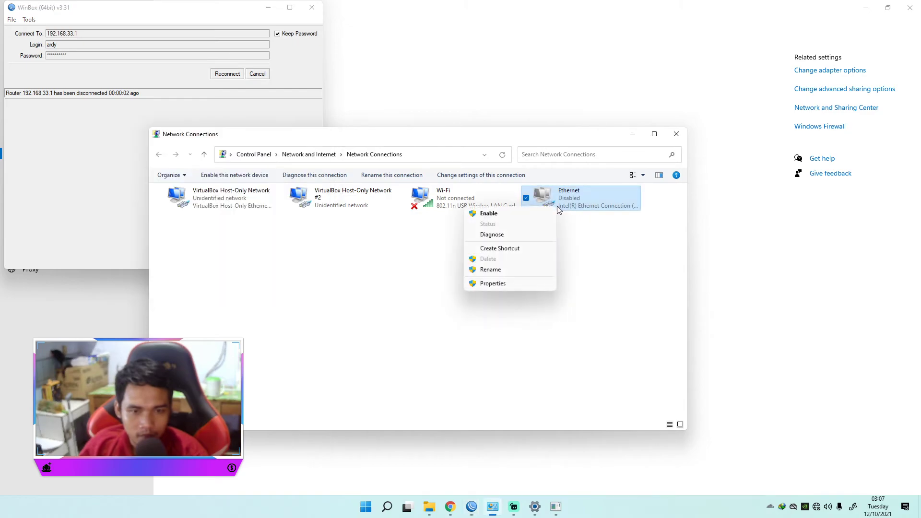
{"action": "left_click", "coordinate": [488, 214]}
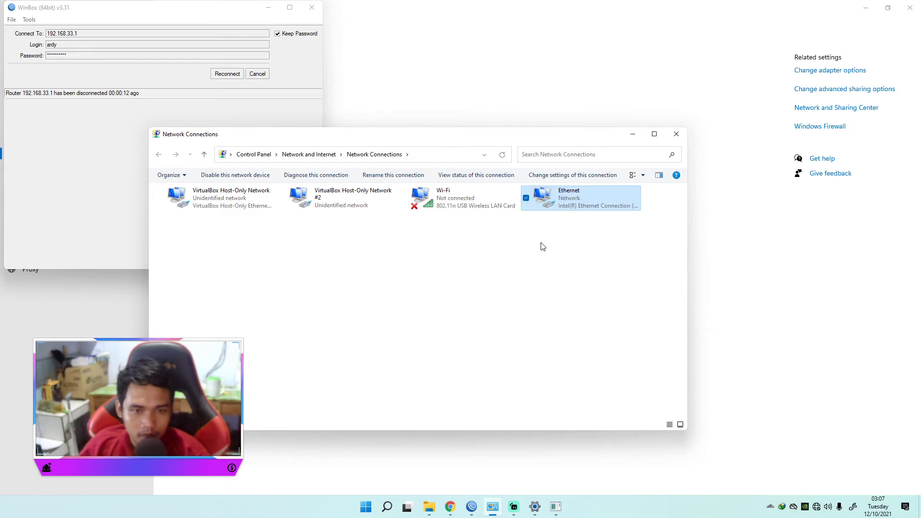
Step: Bring up the computer's ping window over Network Connections and examine the responses from 8.8.8.8
{"action": "left_click", "coordinate": [556, 507]}
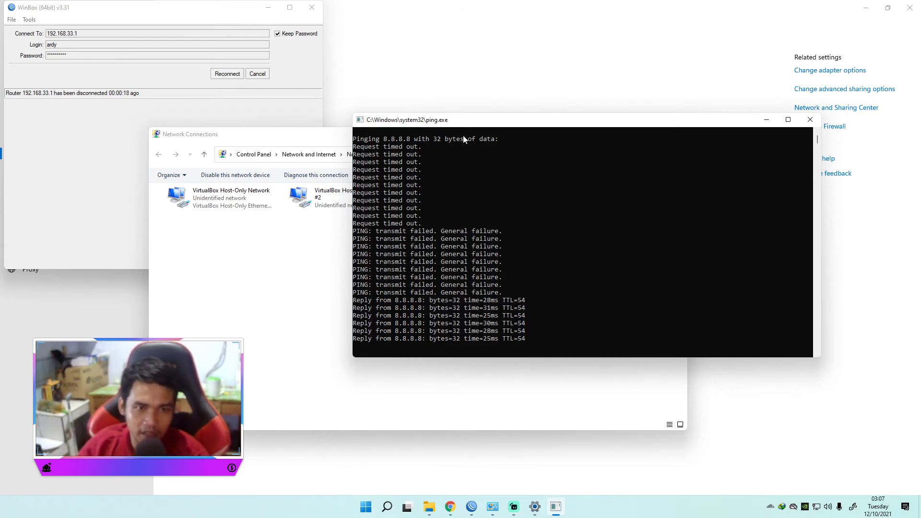
{"action": "left_click_drag", "start_coordinate": [486, 124], "coordinate": [449, 253]}
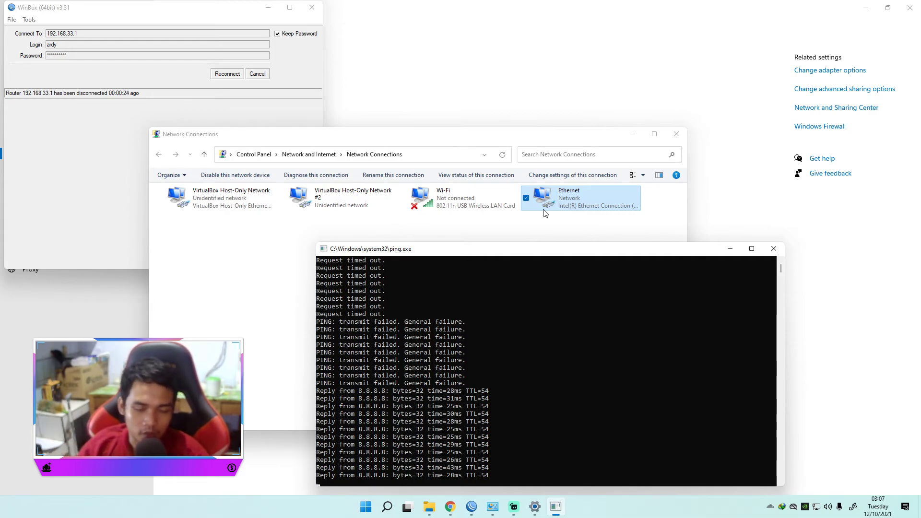
{"action": "left_click_drag", "start_coordinate": [531, 253], "coordinate": [535, 190]}
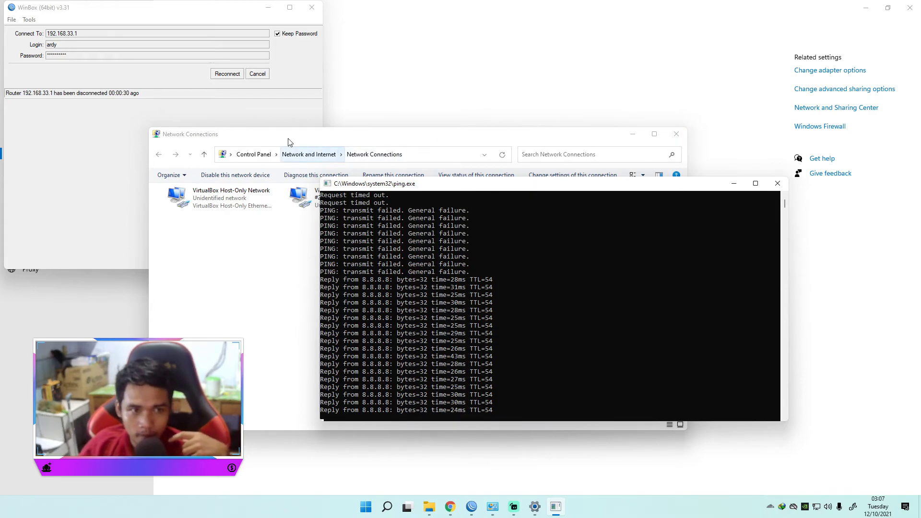
Step: Reconnect WinBox to the router at 192.168.33.1 and close the terminal, Interface List and Queue List windows
{"action": "left_click", "coordinate": [227, 74]}
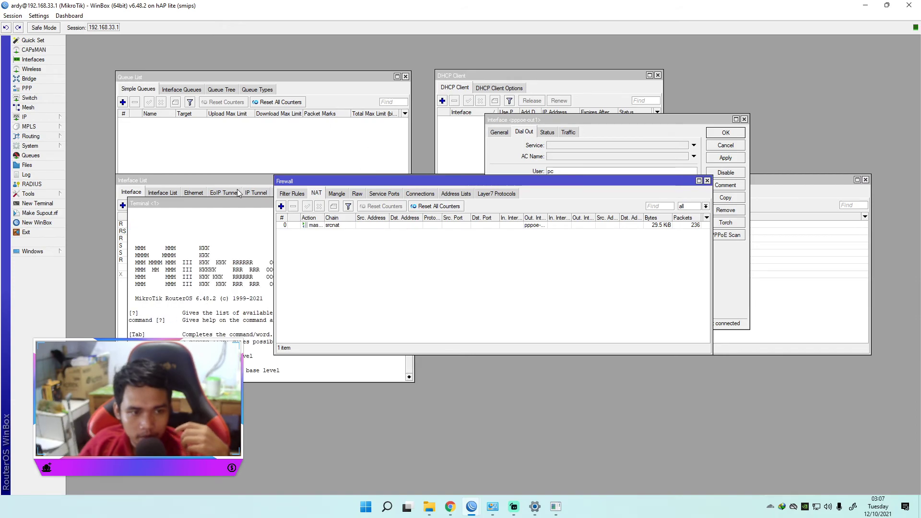
{"action": "left_click", "coordinate": [227, 204]}
{"action": "left_click", "coordinate": [409, 203]}
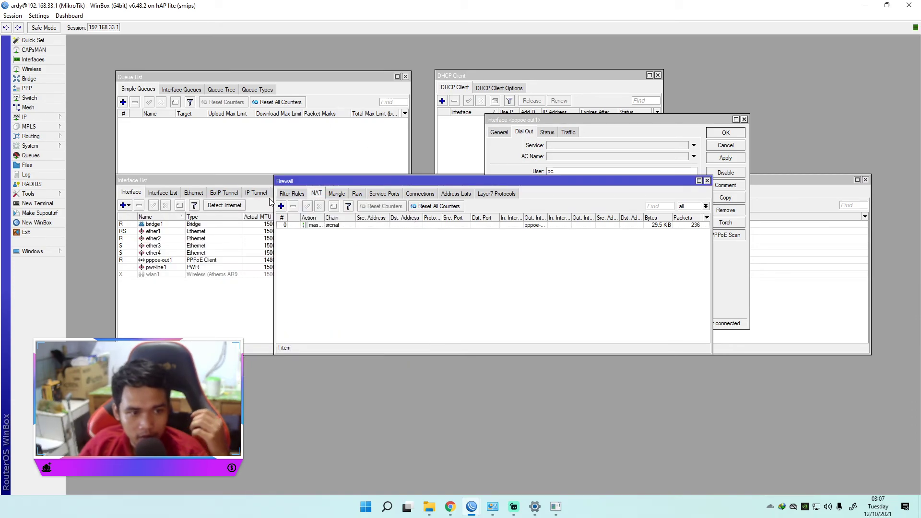
{"action": "left_click", "coordinate": [245, 186]}
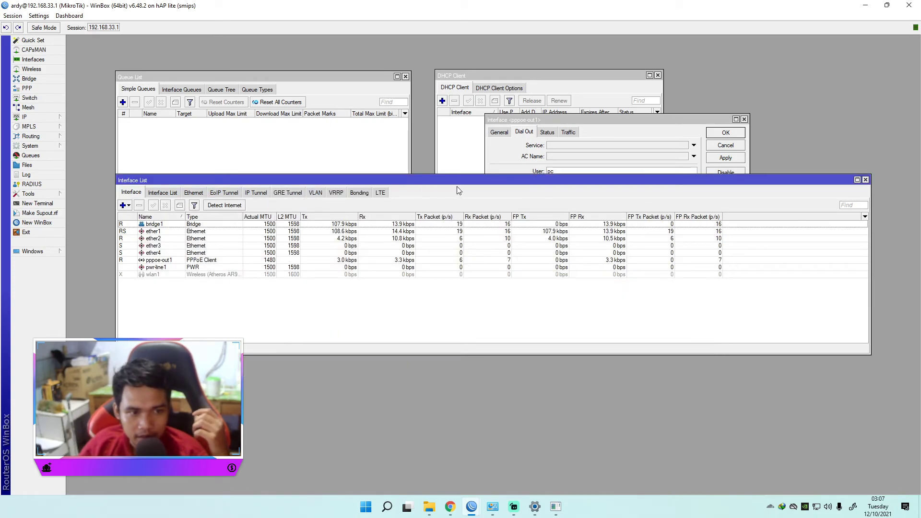
{"action": "left_click", "coordinate": [865, 179]}
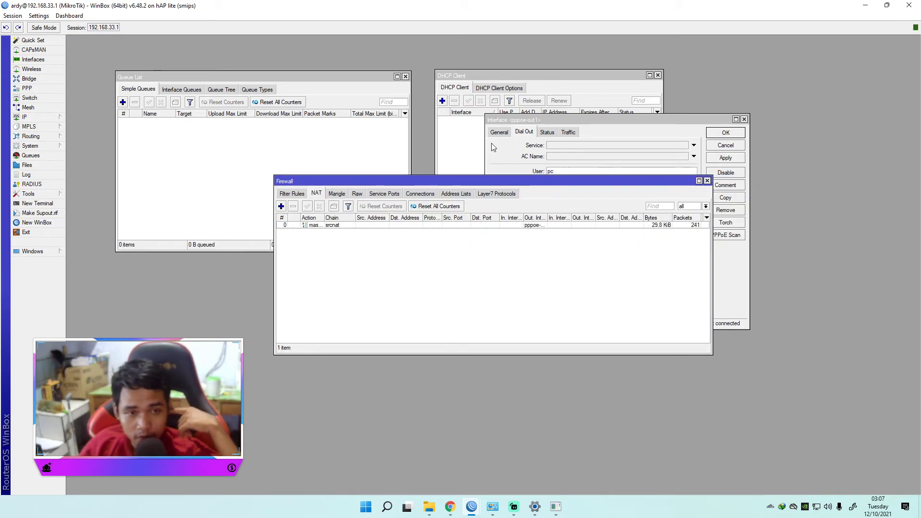
{"action": "left_click", "coordinate": [405, 76]}
Step: Close the DHCP Client window and place the Firewall and pppoe-out1 windows side by side
{"action": "left_click_drag", "start_coordinate": [440, 182], "coordinate": [236, 50]}
{"action": "left_click", "coordinate": [564, 122]}
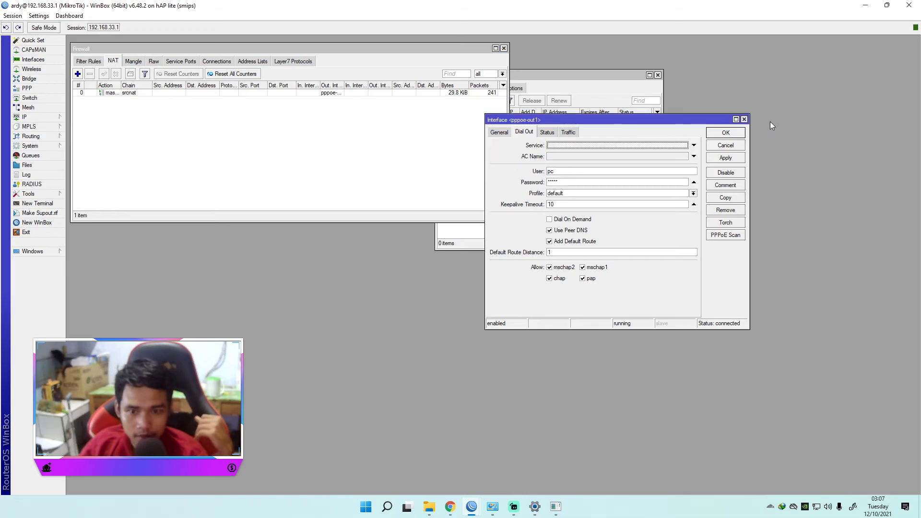
{"action": "left_click", "coordinate": [658, 76]}
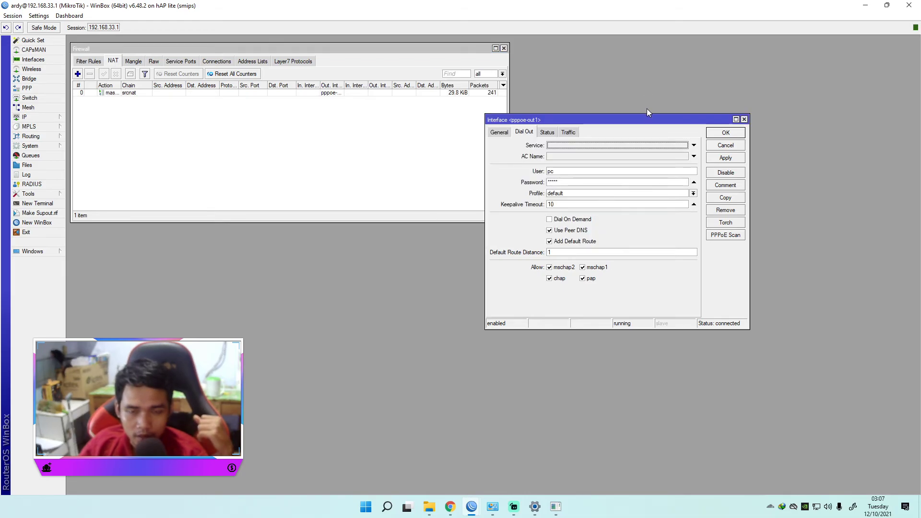
{"action": "left_click_drag", "start_coordinate": [649, 119], "coordinate": [687, 47]}
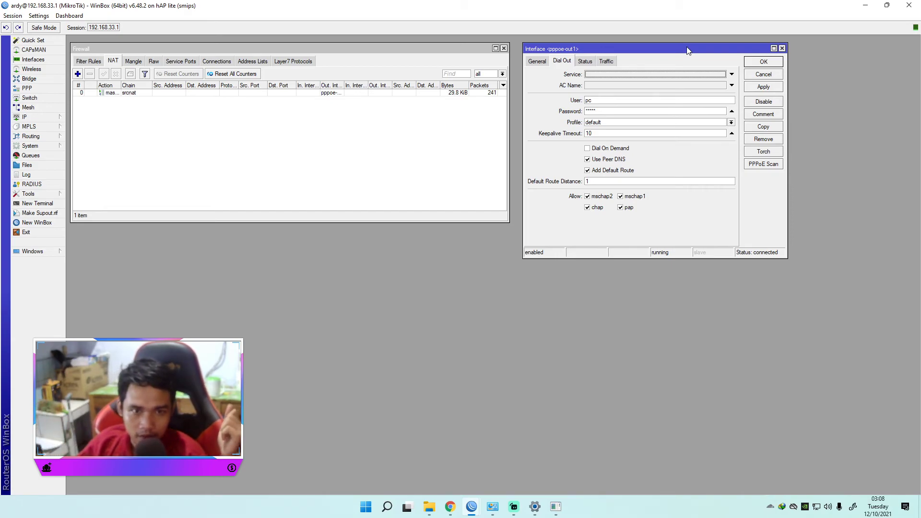
Step: Open the interface list and review the ether2 uplink entry
{"action": "left_click", "coordinate": [33, 61]}
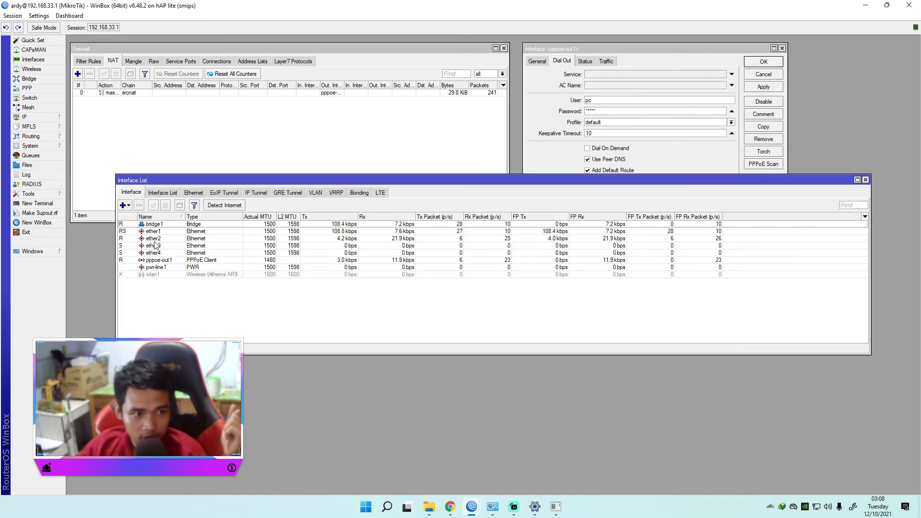
{"action": "left_click", "coordinate": [155, 239]}
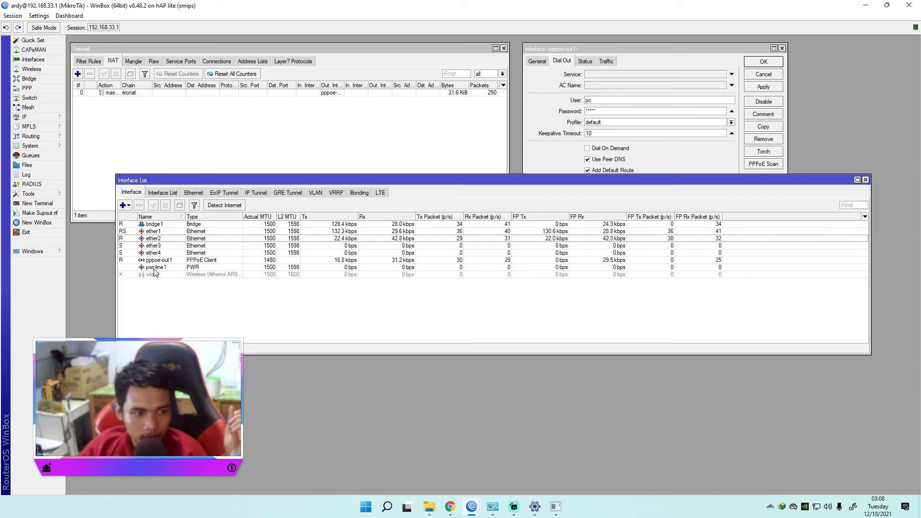
{"action": "left_click", "coordinate": [154, 268]}
{"action": "left_click", "coordinate": [156, 240]}
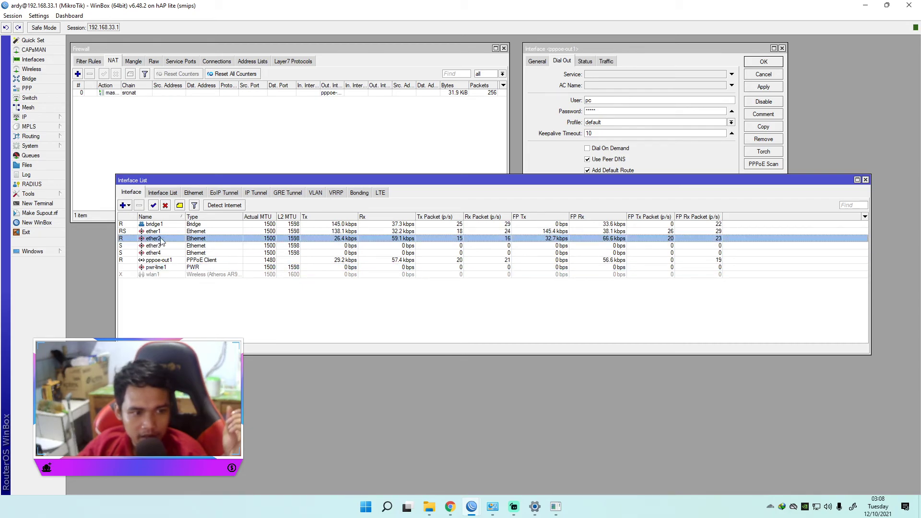
Step: Open the bridge settings beside the interface list and review bridge1 and its member ports ether1, ether3 and ether4
{"action": "left_click", "coordinate": [29, 78]}
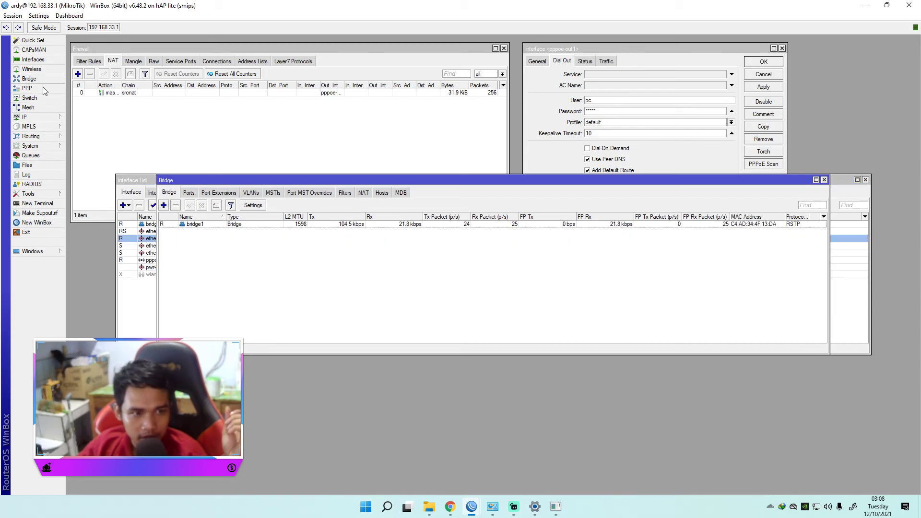
{"action": "left_click_drag", "start_coordinate": [254, 180], "coordinate": [369, 191]}
{"action": "left_click", "coordinate": [301, 205]}
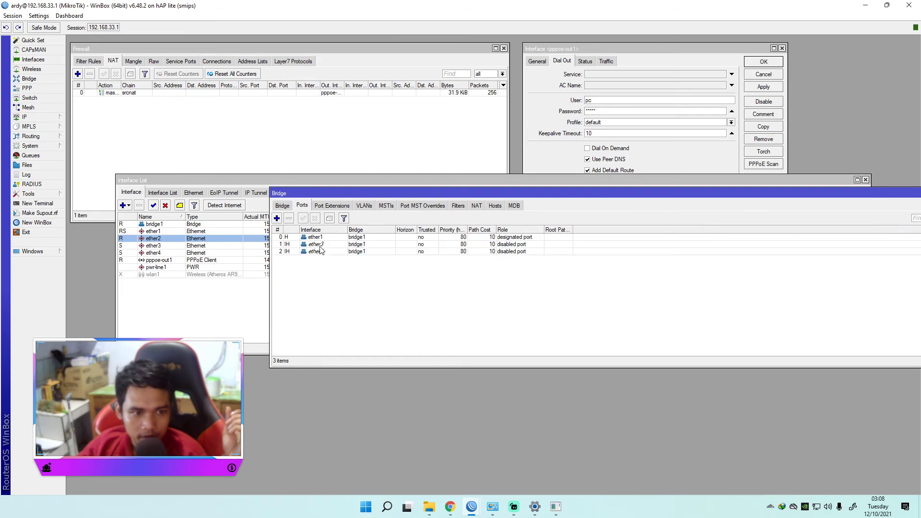
{"action": "left_click", "coordinate": [284, 205]}
{"action": "left_click", "coordinate": [318, 237]}
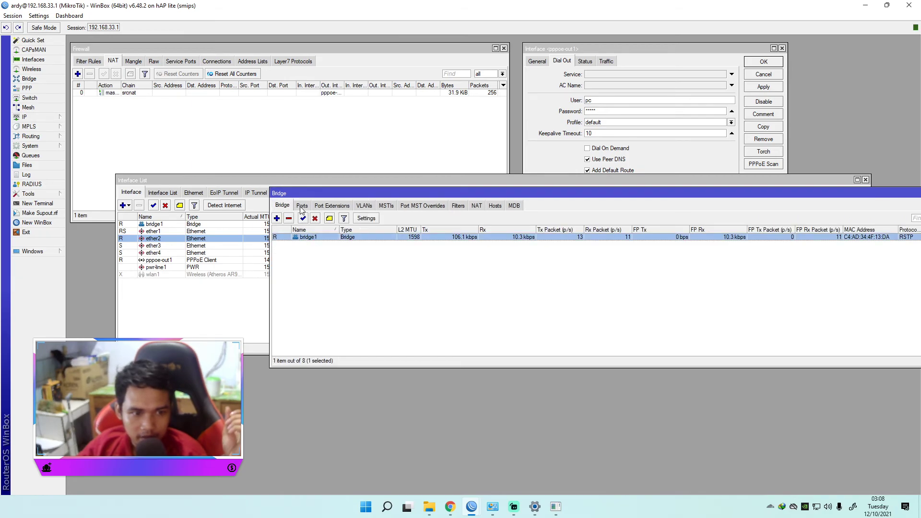
{"action": "left_click", "coordinate": [302, 206]}
{"action": "left_click", "coordinate": [316, 237]}
{"action": "left_click", "coordinate": [317, 251]}
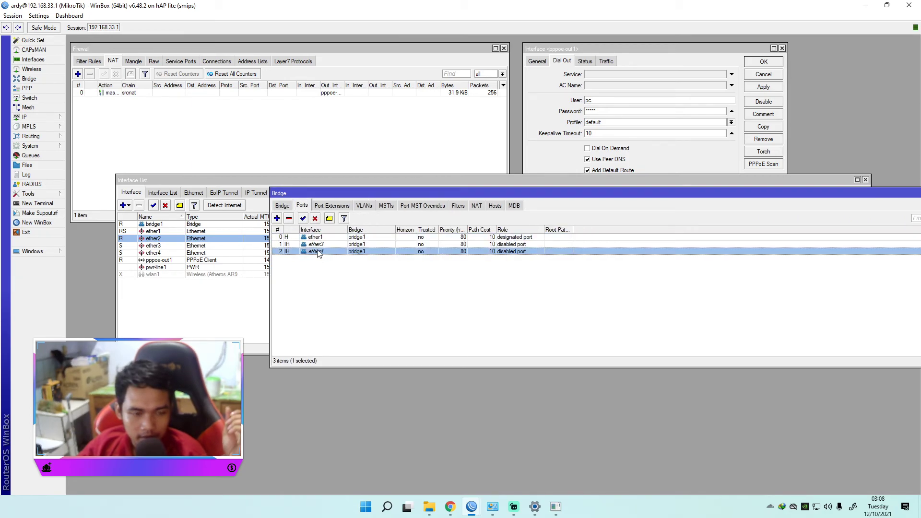
{"action": "left_click", "coordinate": [323, 275]}
{"action": "left_click", "coordinate": [317, 252]}
{"action": "left_click", "coordinate": [316, 244]}
{"action": "left_click", "coordinate": [315, 236]}
{"action": "left_click", "coordinate": [315, 245]}
{"action": "left_click", "coordinate": [316, 252]}
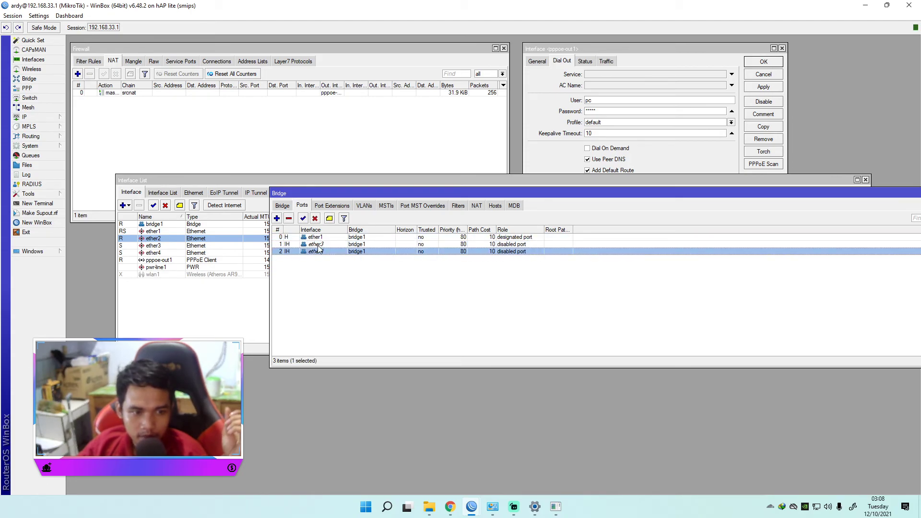
{"action": "left_click", "coordinate": [319, 238]}
{"action": "left_click", "coordinate": [319, 245]}
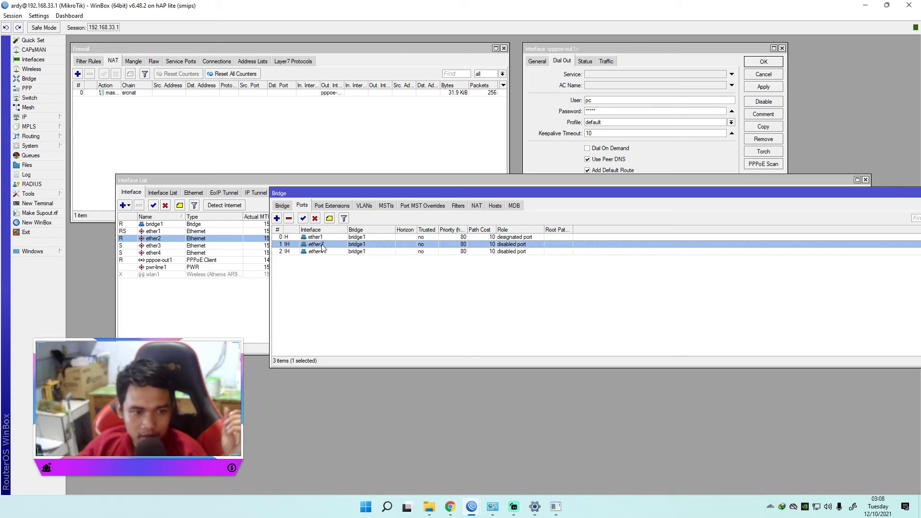
Step: Show the computer's ping window beside the bridge port list to check client access to 8.8.8.8
{"action": "left_click", "coordinate": [555, 507]}
{"action": "left_click_drag", "start_coordinate": [511, 192], "coordinate": [631, 235]}
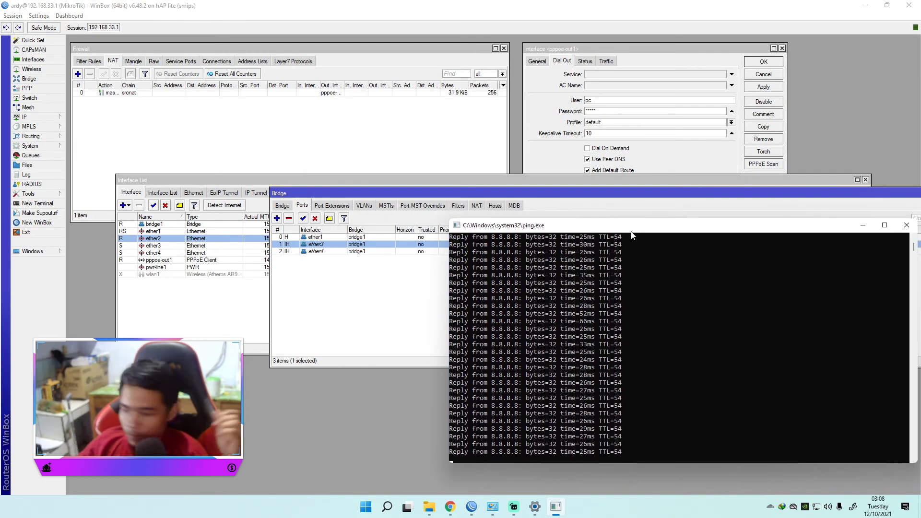